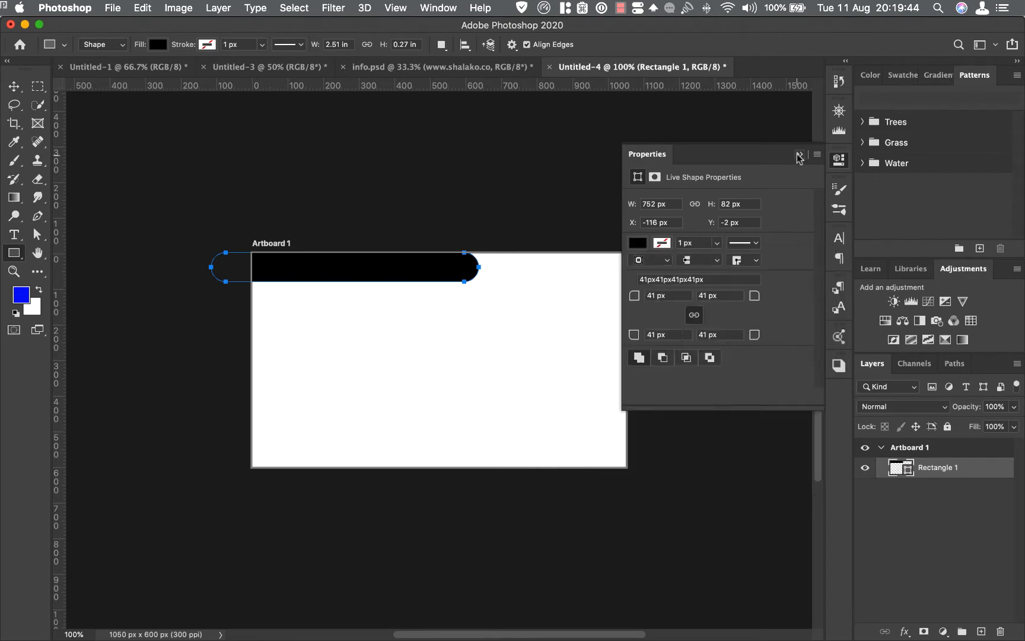
Duplicate the rounded black bar seven times down the artboard, stacking the copies edge to edge with staggered right ends
{"action": "left_click", "coordinate": [797, 154]}
{"action": "left_click", "coordinate": [14, 86]}
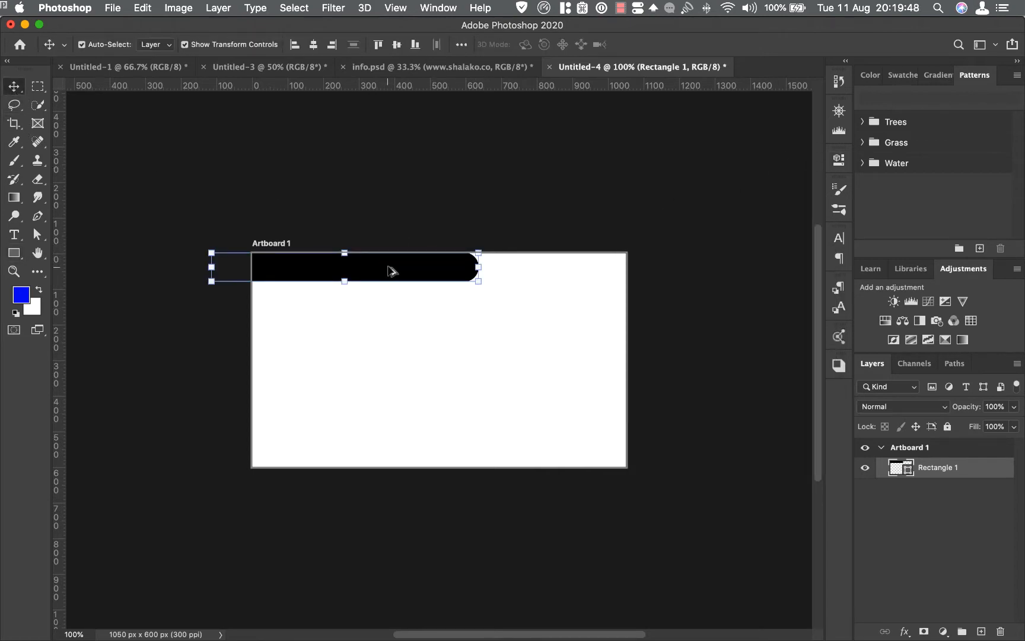
{"action": "left_click_drag", "start_coordinate": [389, 271], "coordinate": [339, 477]}
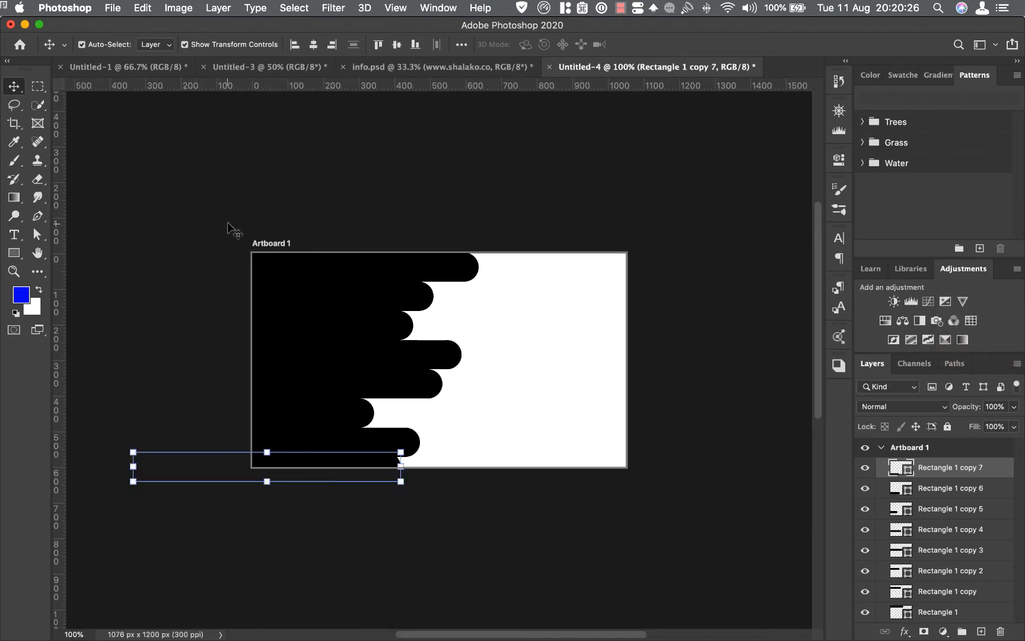
Group all eight black bar layers into one layer group and deselect it
{"action": "left_click_drag", "start_coordinate": [225, 221], "coordinate": [320, 500]}
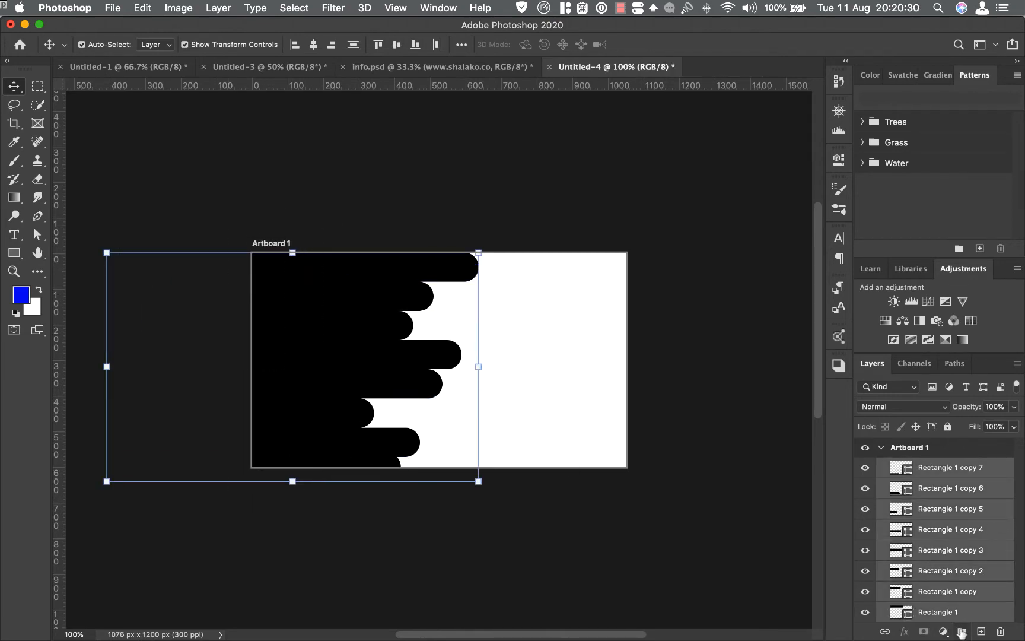
{"action": "left_click", "coordinate": [962, 632]}
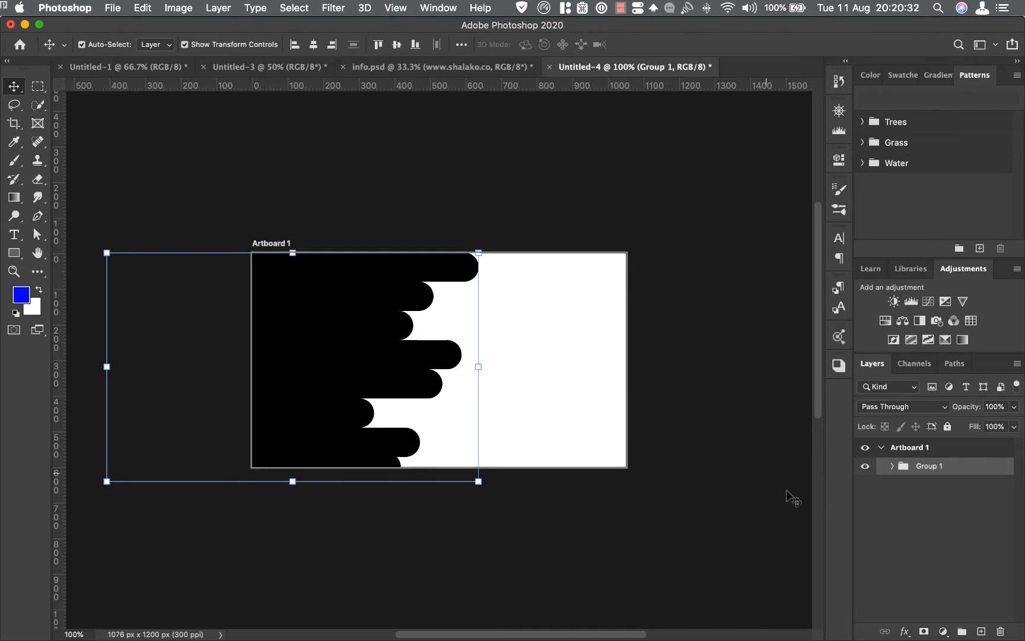
{"action": "left_click", "coordinate": [673, 409]}
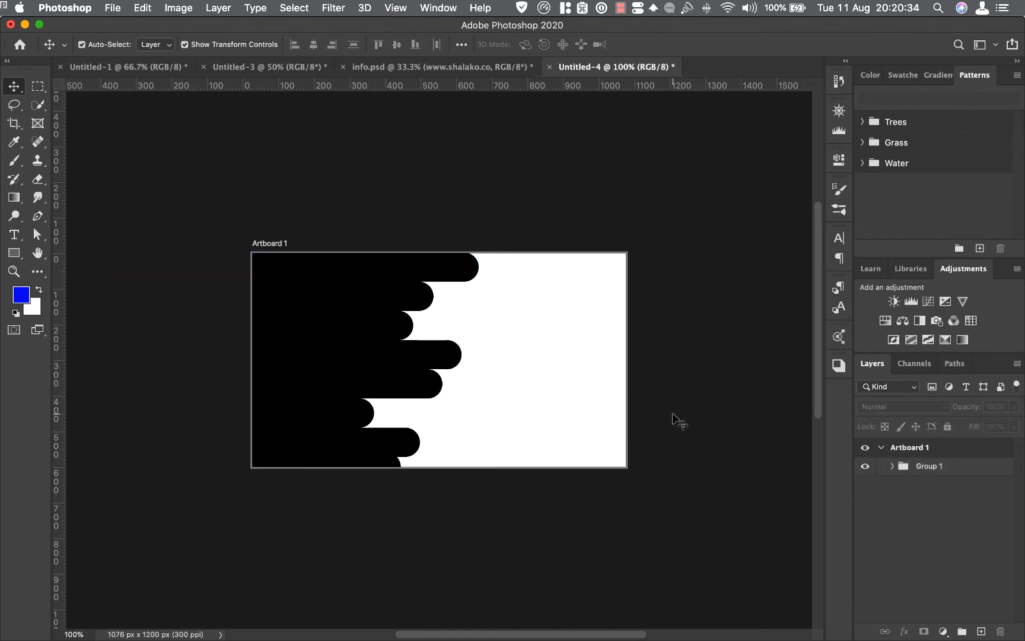
Draw a red rectangle about 1101 × 644 px covering the whole artboard and place it beneath the bar group
{"action": "left_click", "coordinate": [14, 252]}
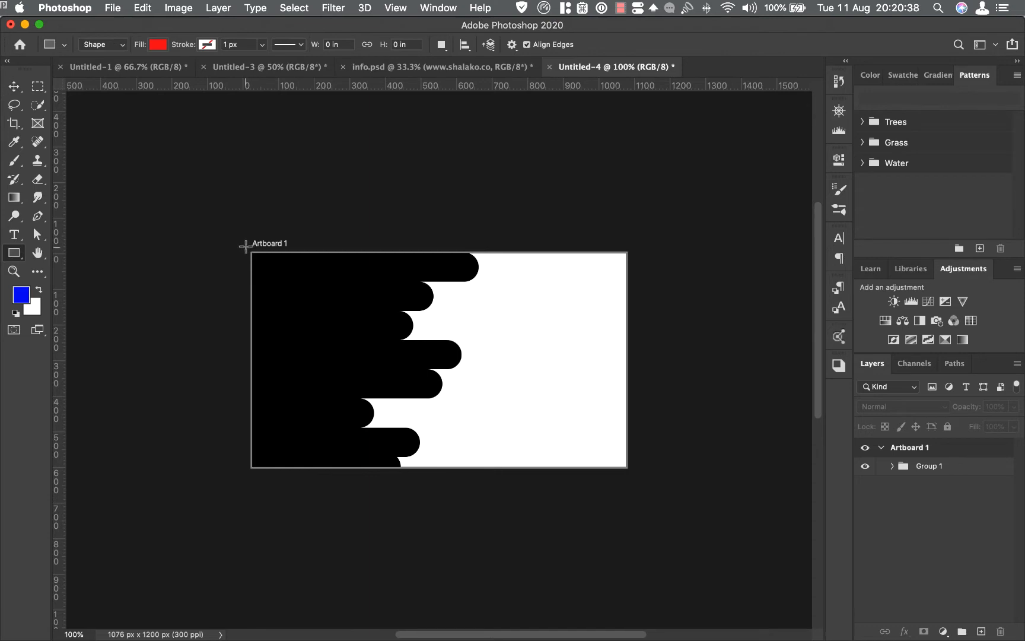
{"action": "left_click_drag", "start_coordinate": [245, 245], "coordinate": [637, 476]}
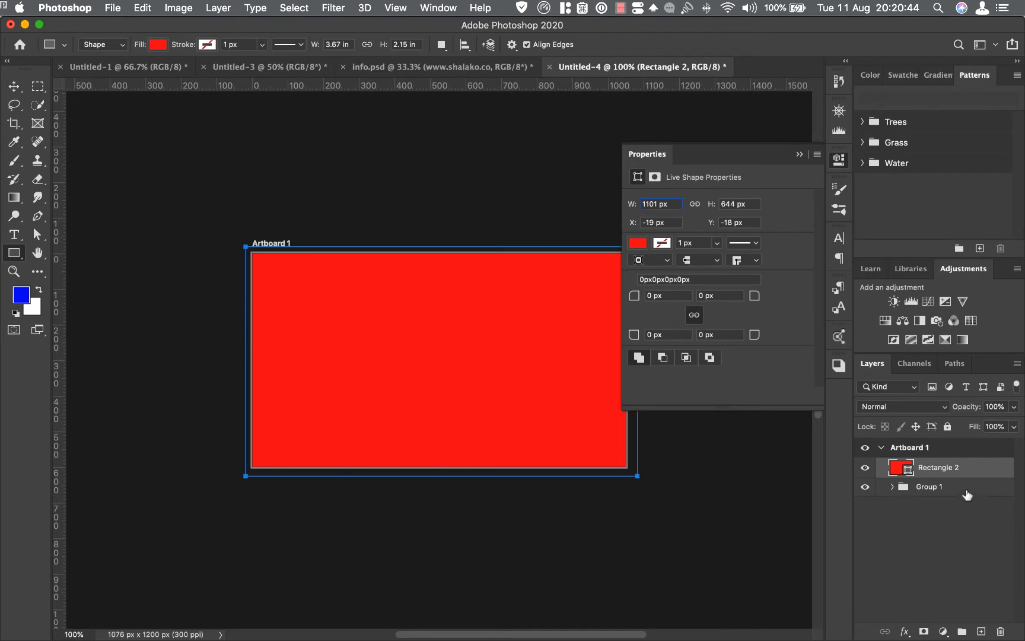
{"action": "left_click_drag", "start_coordinate": [968, 492], "coordinate": [959, 463]}
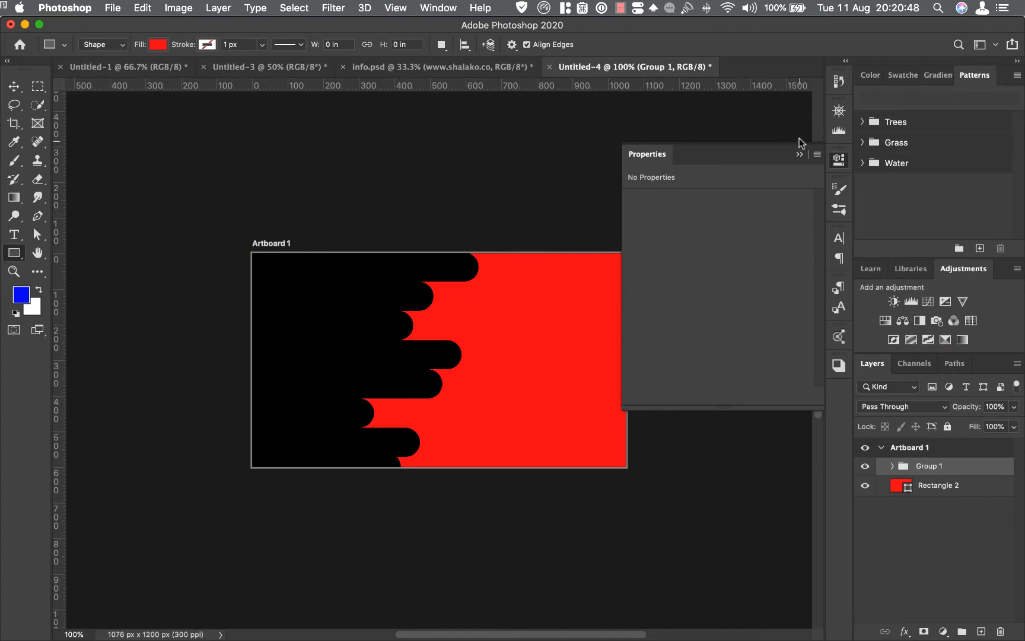
{"action": "left_click", "coordinate": [799, 155]}
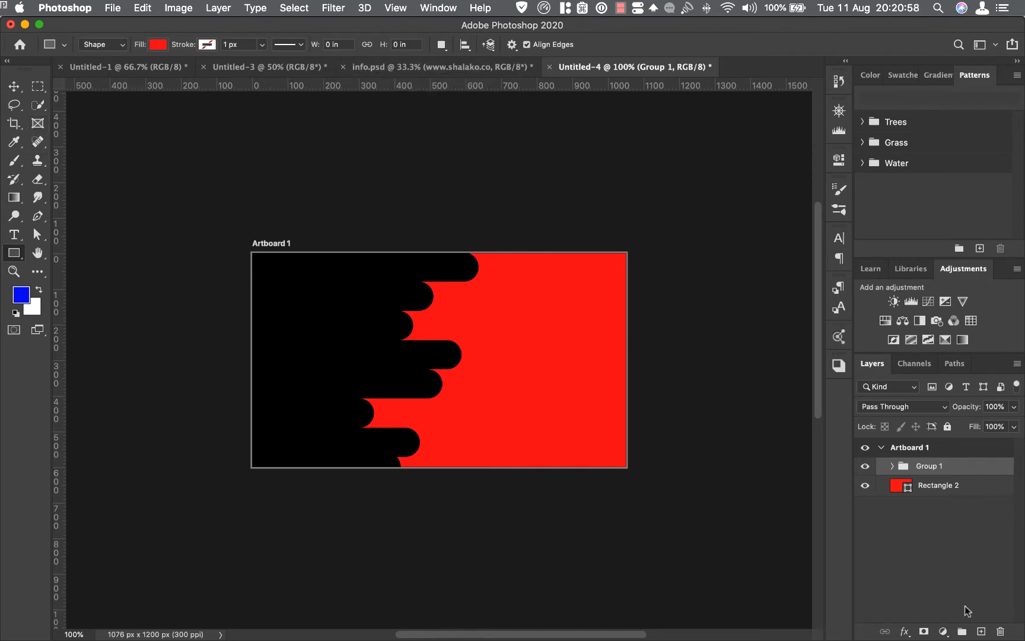
Add a black Multiply drop shadow to the bar group with 59% opacity, 13% spread and 21 px size, slightly repositioning it
{"action": "left_click", "coordinate": [905, 632]}
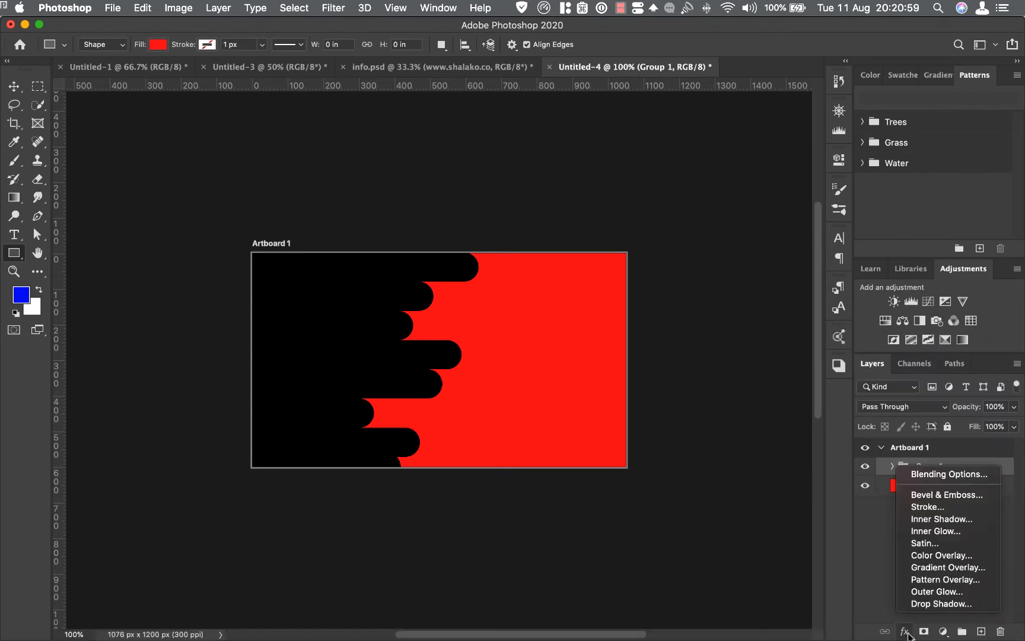
{"action": "left_click", "coordinate": [924, 604]}
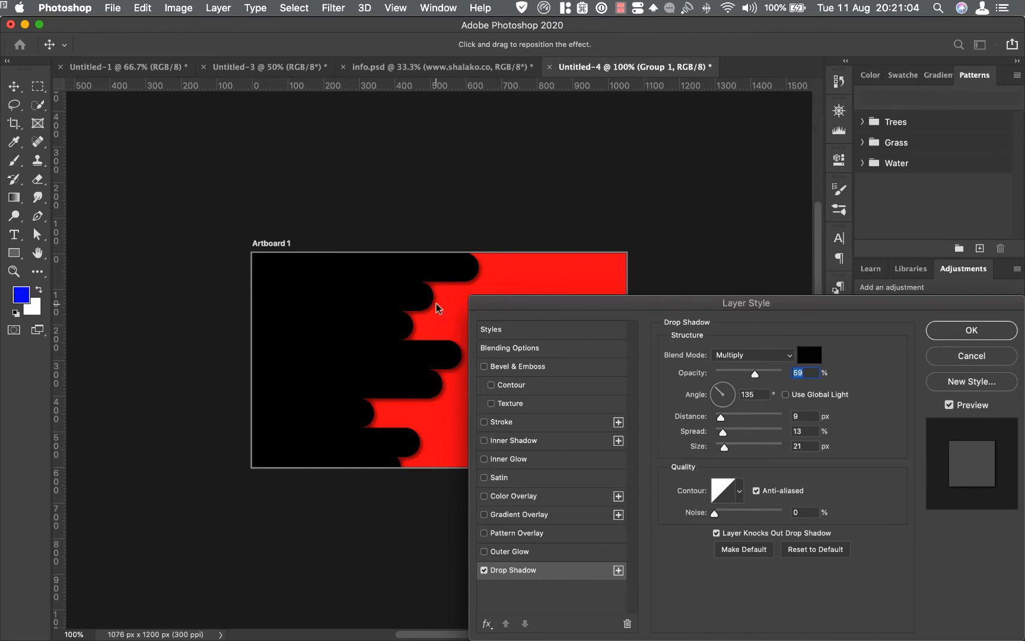
{"action": "left_click_drag", "start_coordinate": [436, 307], "coordinate": [437, 307]}
{"action": "left_click", "coordinate": [971, 330]}
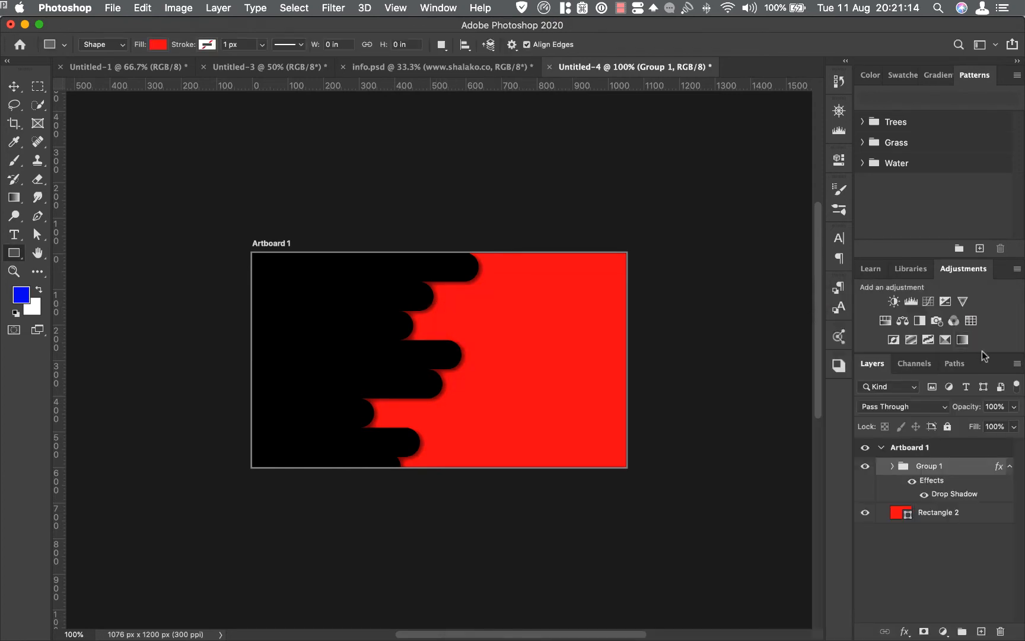
Copy the square Shalako logo from info.psd onto the red area of the card in Untitled-4
{"action": "left_click", "coordinate": [443, 64]}
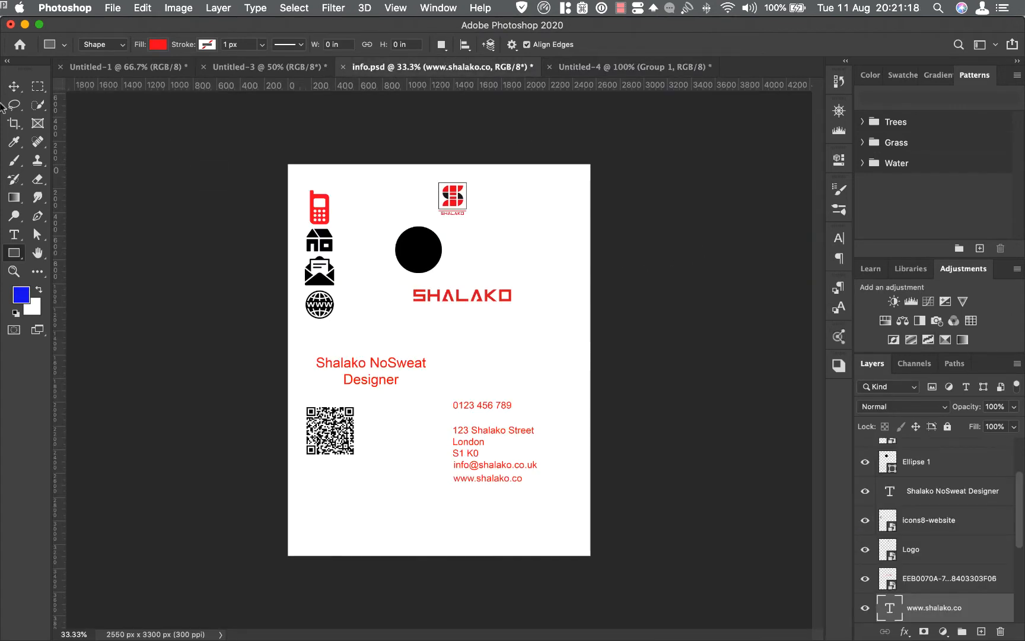
{"action": "left_click", "coordinate": [16, 88]}
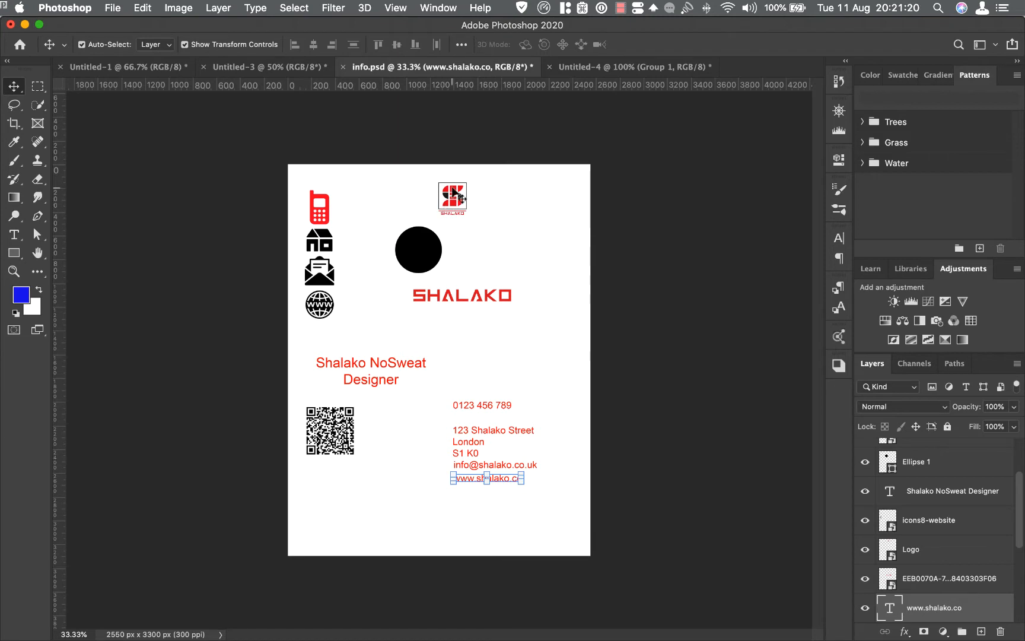
{"action": "left_click_drag", "start_coordinate": [453, 193], "coordinate": [587, 207]}
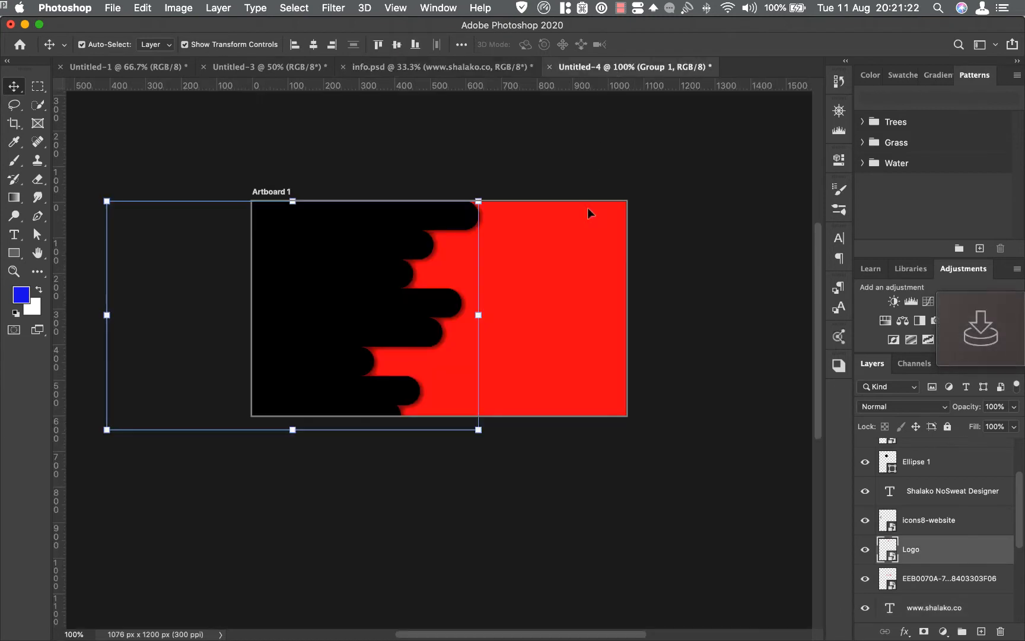
{"action": "left_click_drag", "start_coordinate": [539, 265], "coordinate": [541, 267]}
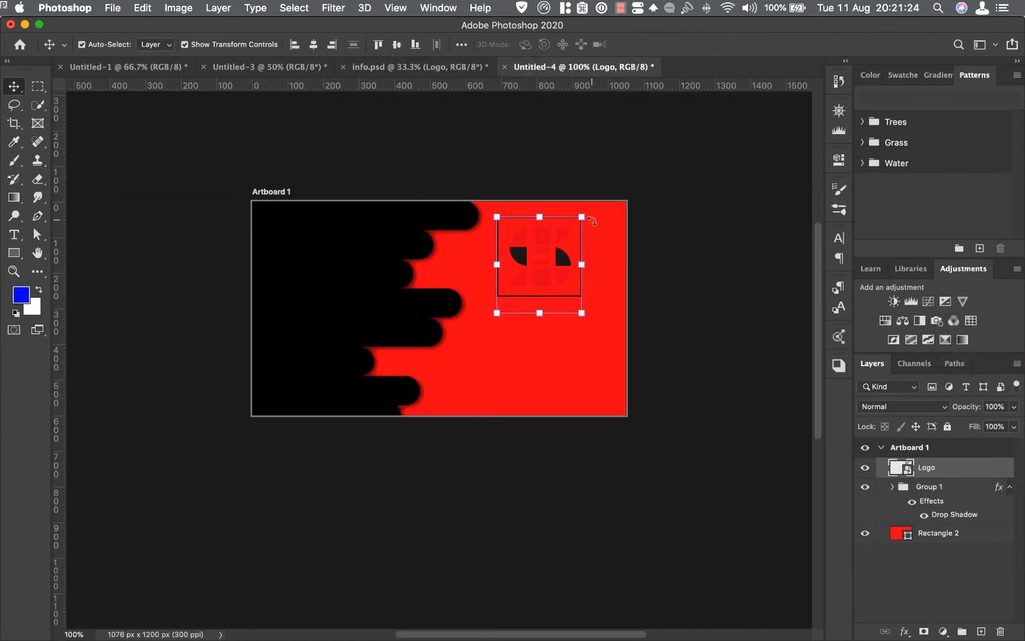
Scale the logo to 11.36% and position it in the red area at about X 775 px, Y 263 px
{"action": "left_click_drag", "start_coordinate": [580, 216], "coordinate": [590, 241]}
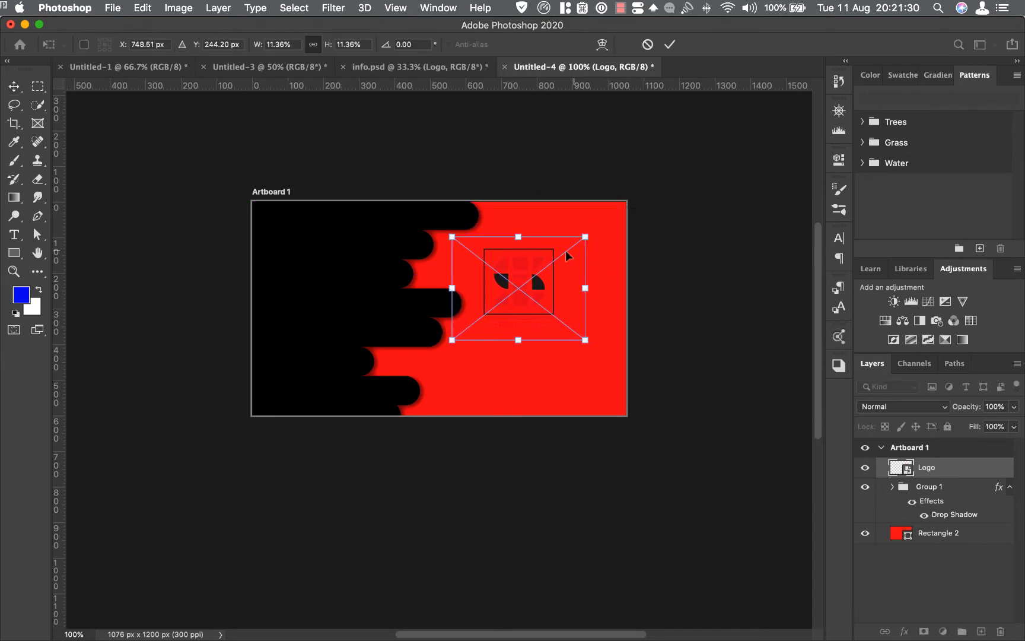
{"action": "mouse_move", "coordinate": [521, 267]}
{"action": "left_mouse_down"}
{"action": "mouse_move", "coordinate": [530, 256]}
{"action": "mouse_move", "coordinate": [531, 269]}
{"action": "left_mouse_up"}
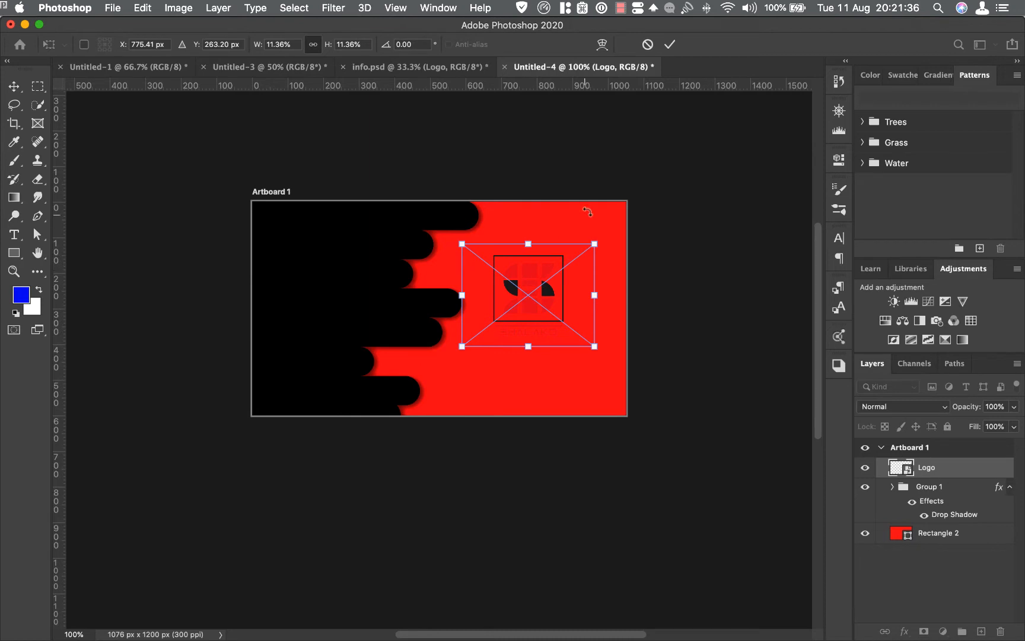
{"action": "left_click", "coordinate": [670, 44]}
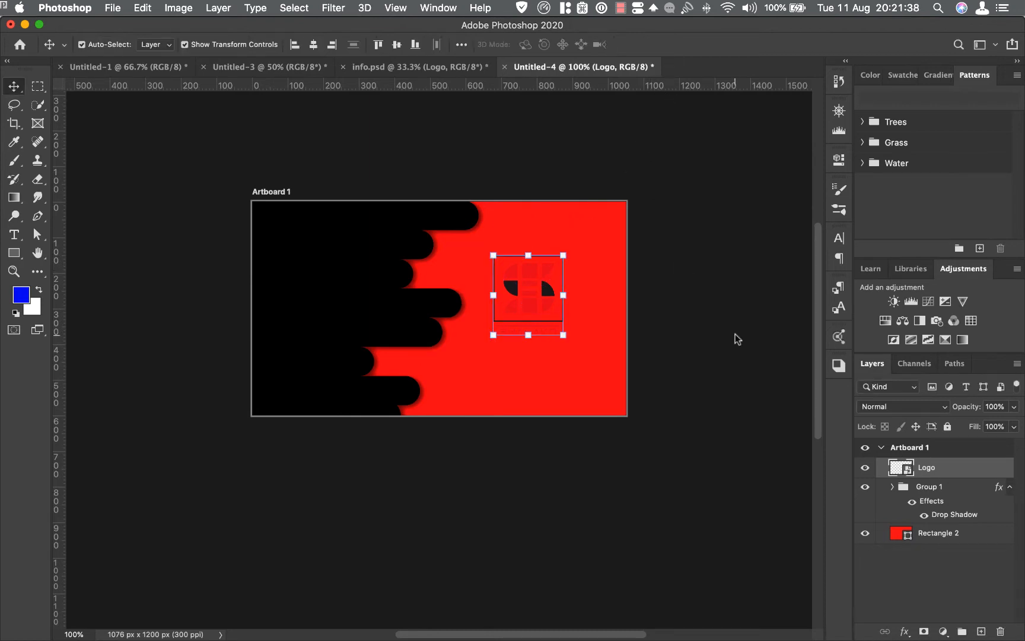
Apply a Color Overlay to the logo using the near-white colour fcf9f9 in Normal mode at 100% opacity
{"action": "left_click", "coordinate": [905, 631]}
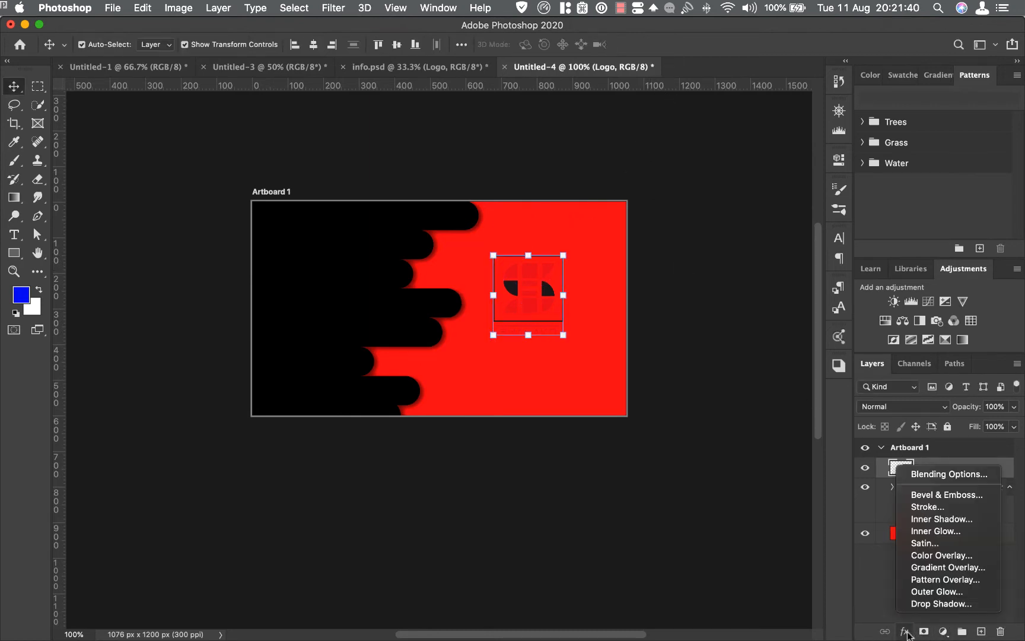
{"action": "left_click", "coordinate": [929, 555]}
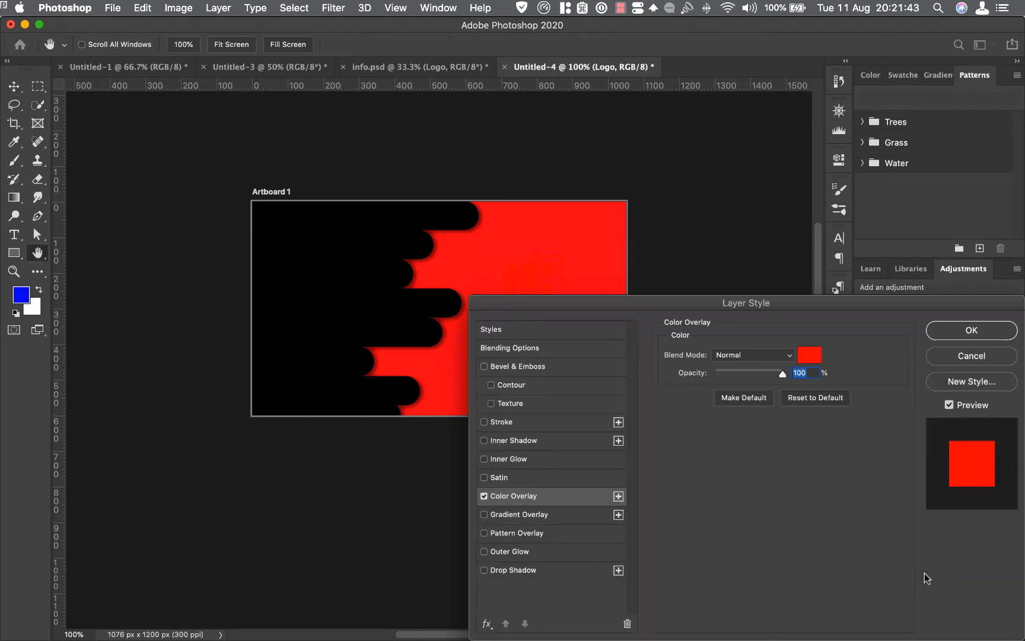
{"action": "left_click", "coordinate": [810, 355]}
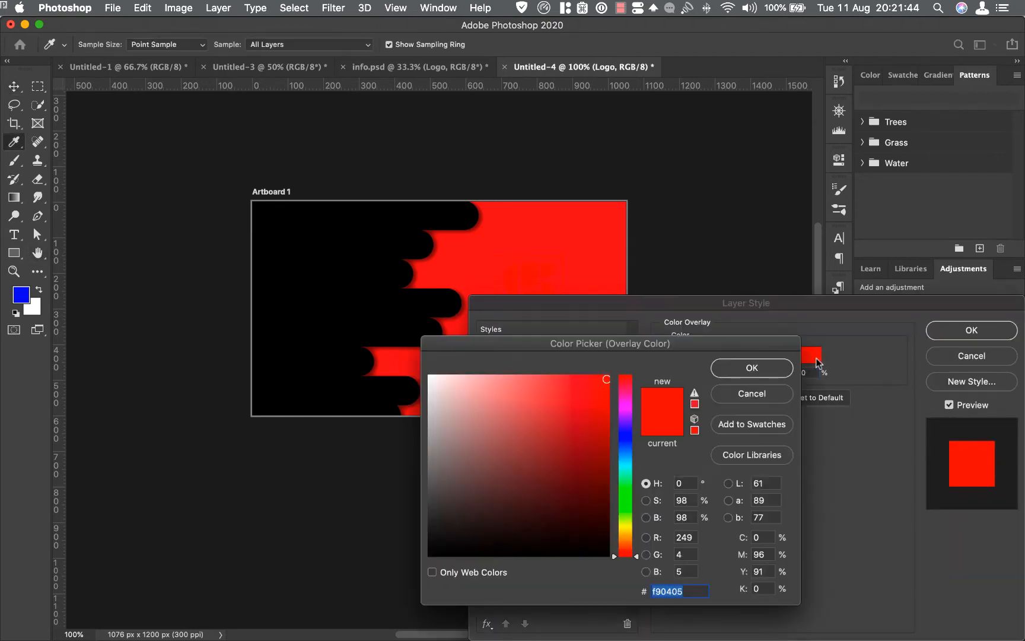
{"action": "left_click", "coordinate": [430, 377]}
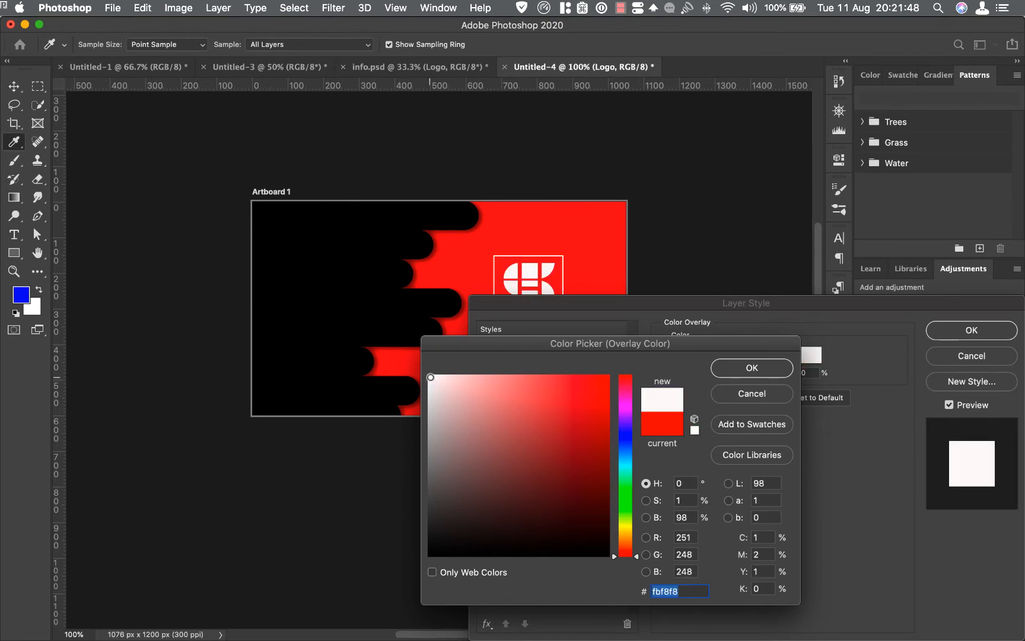
{"action": "left_click", "coordinate": [430, 377]}
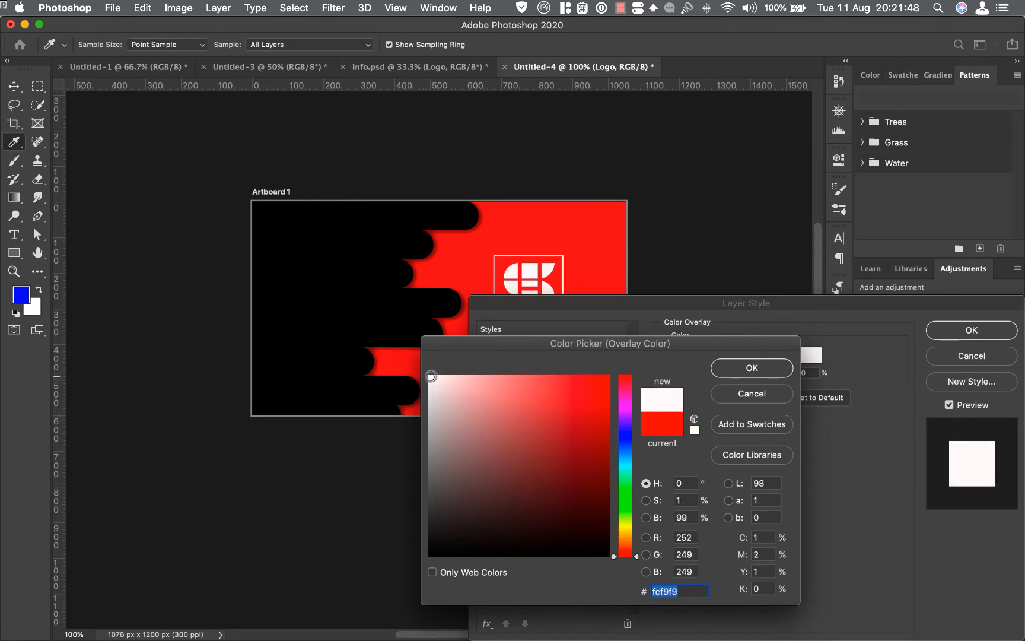
{"action": "left_click", "coordinate": [774, 369]}
{"action": "left_click", "coordinate": [964, 331]}
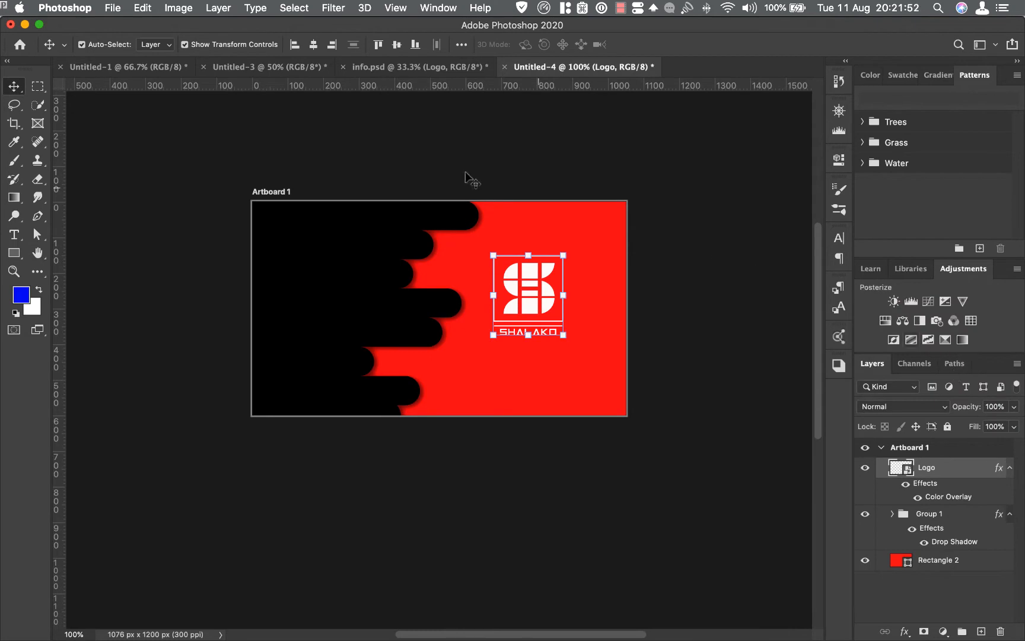
Copy the QR code from info.psd onto the lower right part of the card in Untitled-4
{"action": "left_click", "coordinate": [379, 67]}
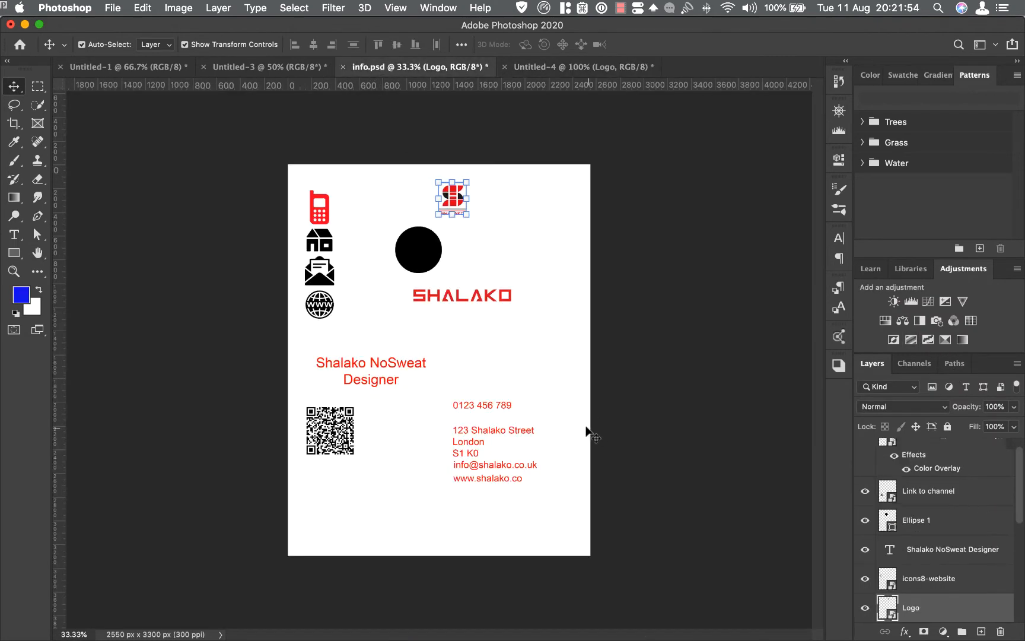
{"action": "left_click_drag", "start_coordinate": [333, 433], "coordinate": [560, 83]}
{"action": "left_click_drag", "start_coordinate": [580, 363], "coordinate": [581, 374]}
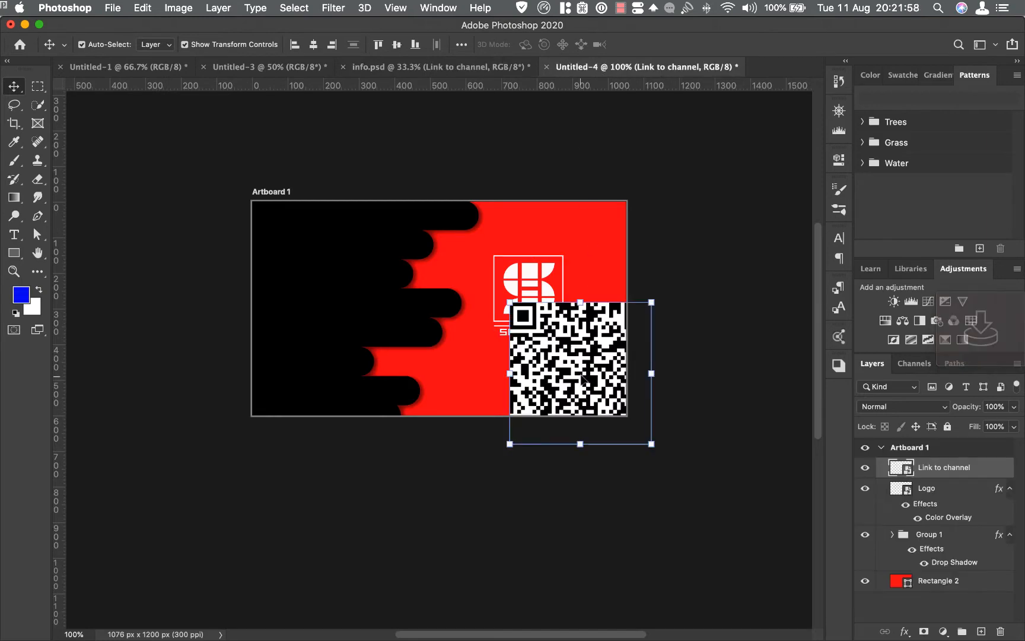
Scale the QR code to 6.15%, place it in the card's lower right corner, and nudge the logo slightly down
{"action": "left_click_drag", "start_coordinate": [509, 303], "coordinate": [607, 397]}
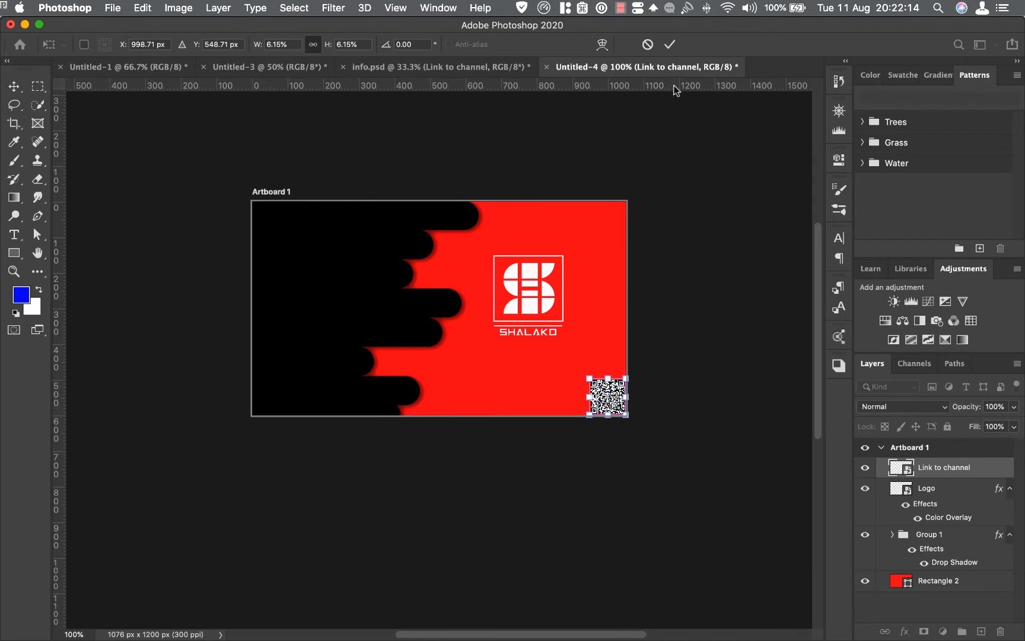
{"action": "left_click", "coordinate": [669, 44]}
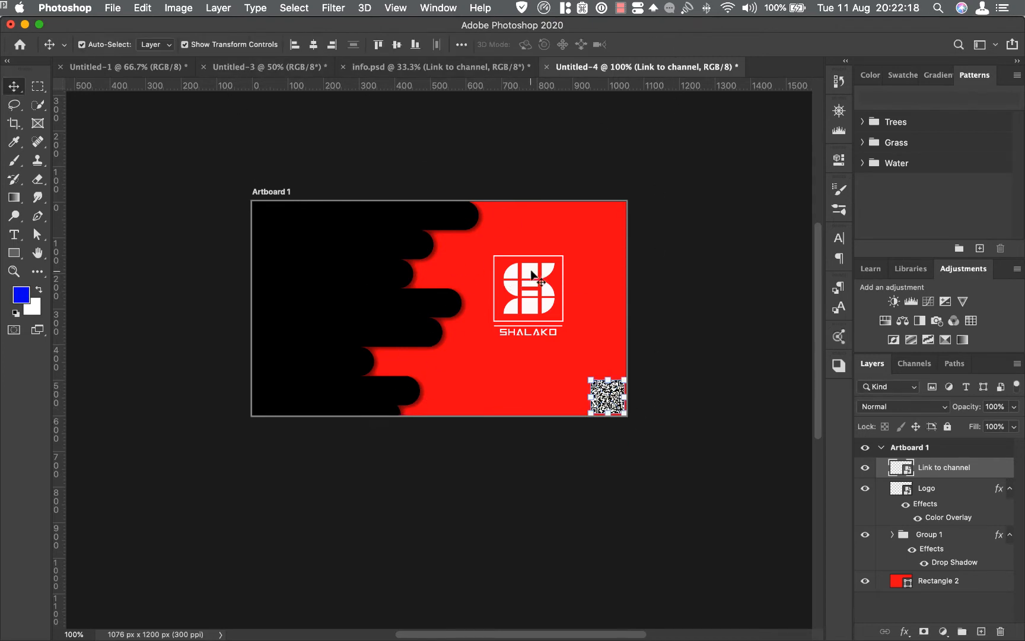
{"action": "left_click_drag", "start_coordinate": [532, 275], "coordinate": [527, 280]}
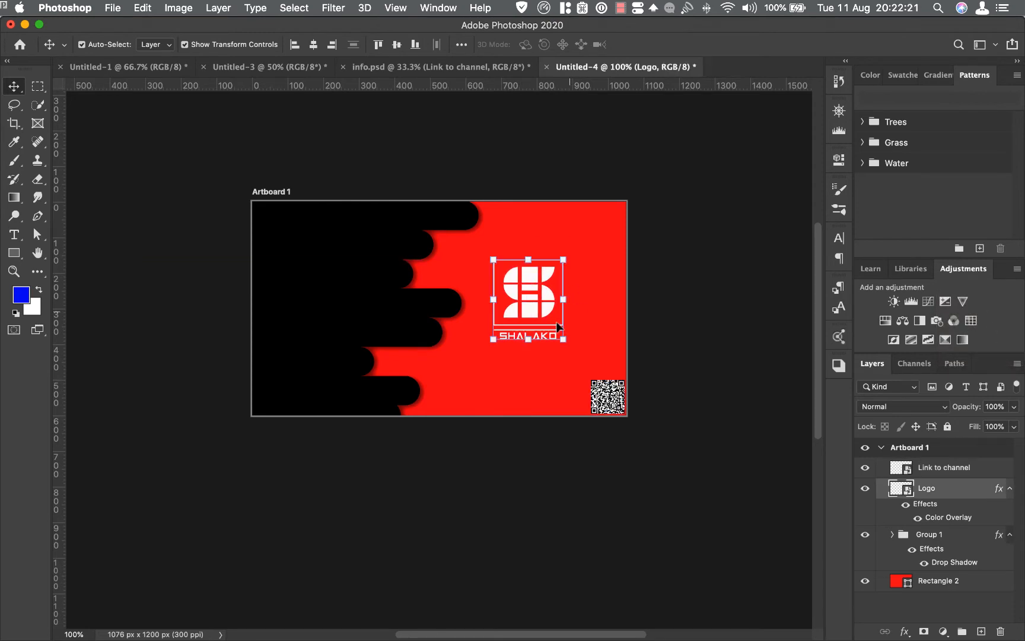
Copy the name and job title text from info.psd onto the card's black area and set its font size to 10 pt
{"action": "left_click", "coordinate": [436, 68]}
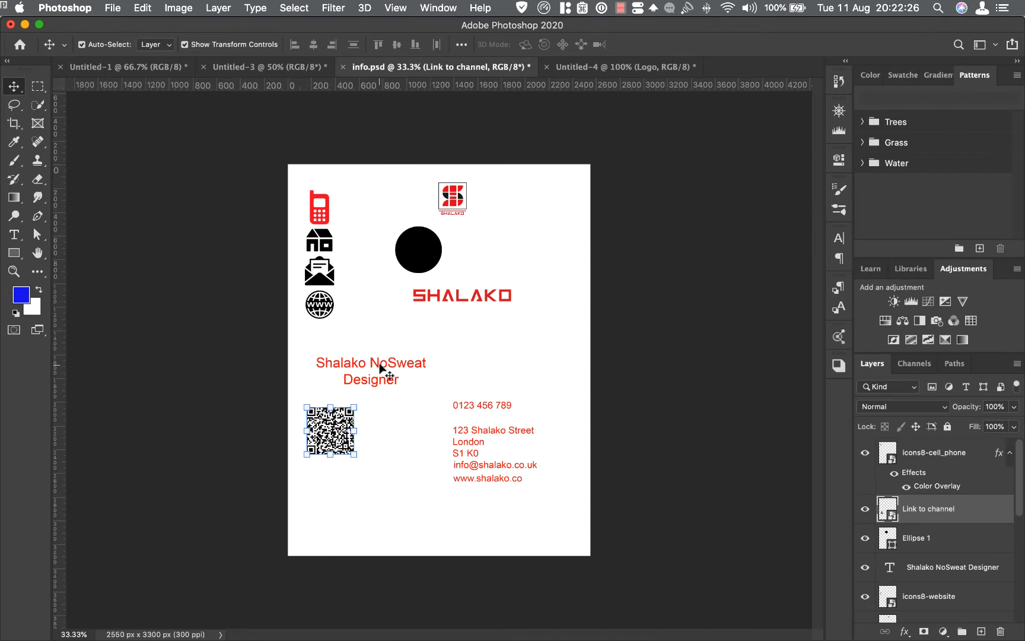
{"action": "left_click_drag", "start_coordinate": [378, 369], "coordinate": [357, 238]}
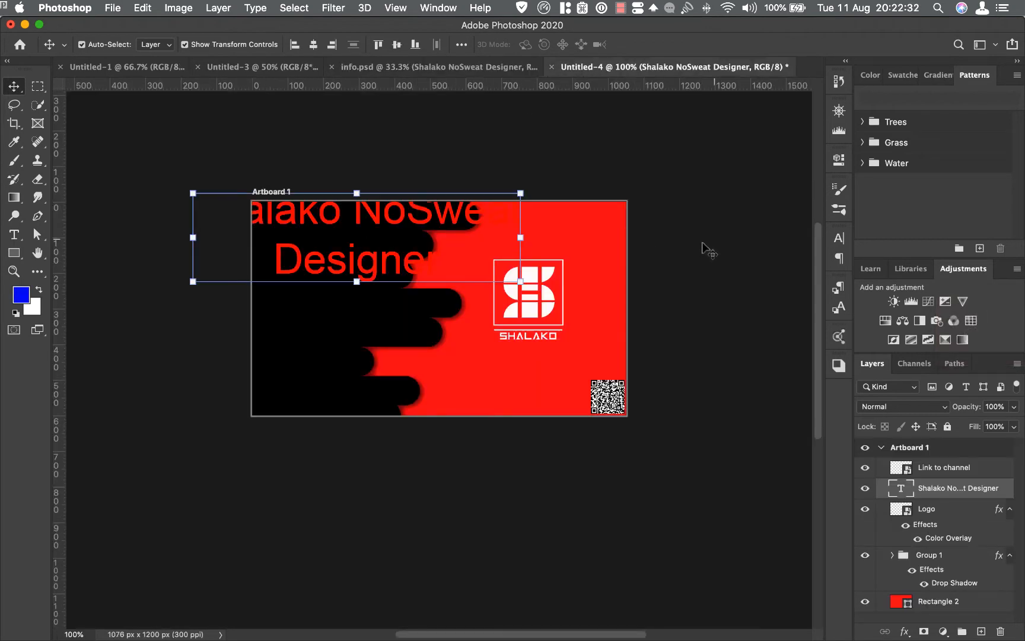
{"action": "left_click", "coordinate": [839, 238]}
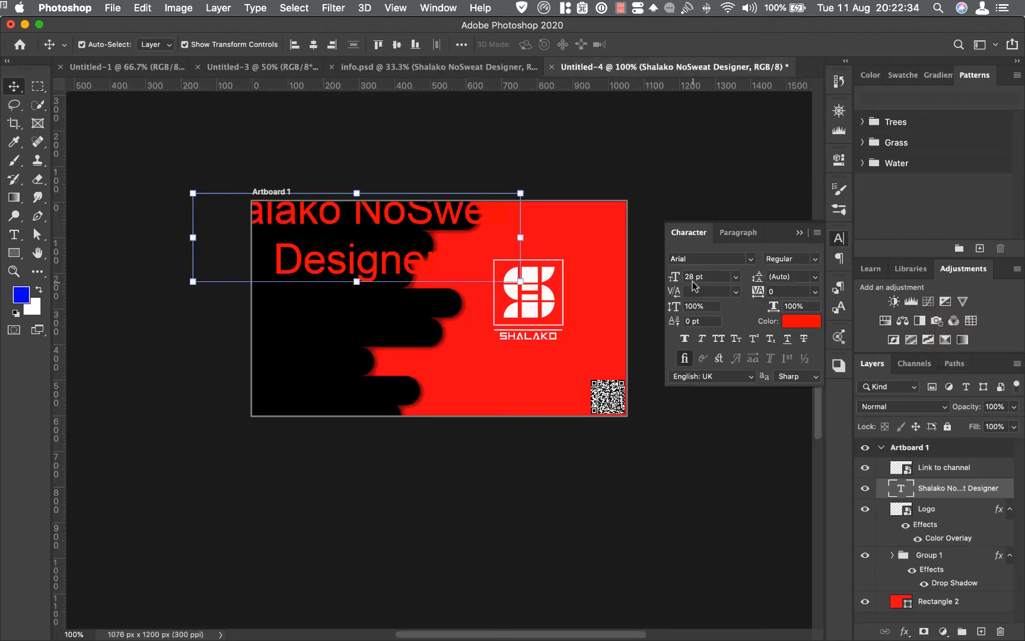
{"action": "left_click_drag", "start_coordinate": [675, 277], "coordinate": [660, 276]}
{"action": "key", "text": "Down"}
{"action": "key", "text": "Down"}
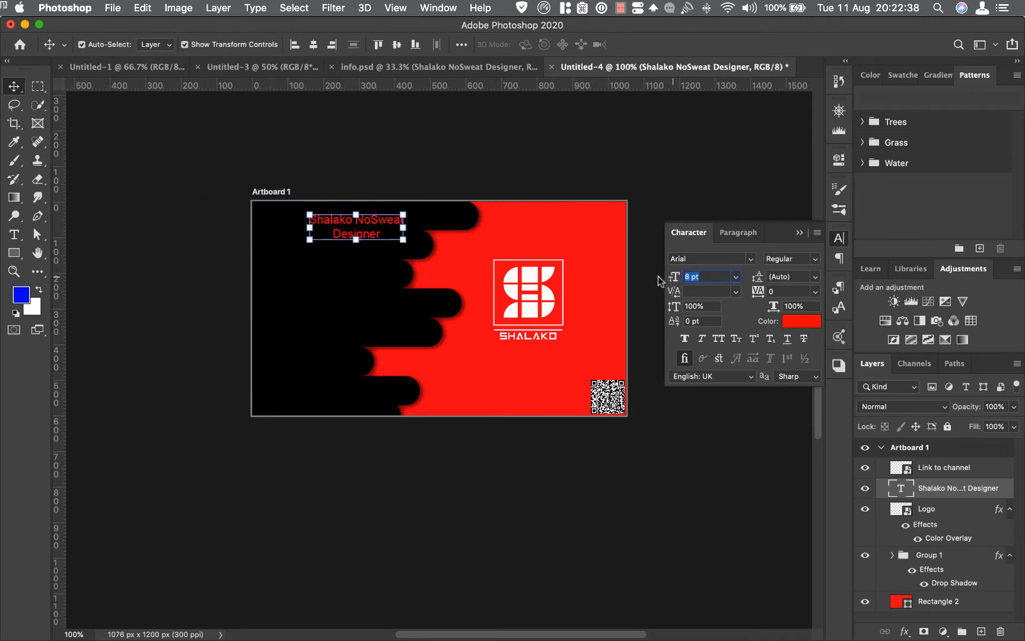
{"action": "key", "text": "Up"}
{"action": "key", "text": "Up"}
{"action": "key", "text": "Return"}
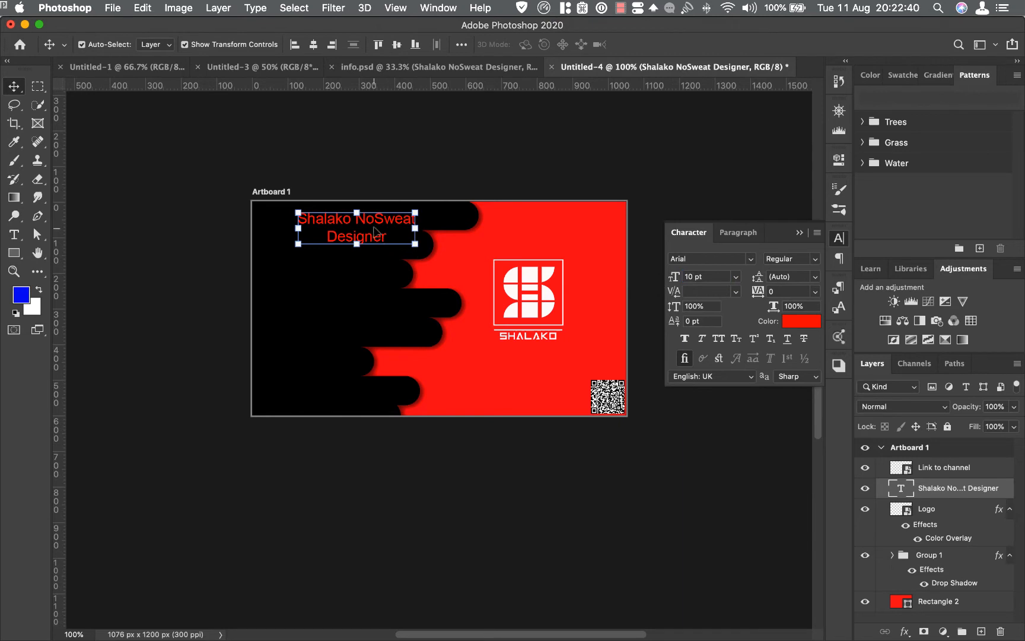
Set the name and job title text to 9 pt and reposition it in the upper part of the card's black area
{"action": "left_click_drag", "start_coordinate": [372, 226], "coordinate": [363, 239]}
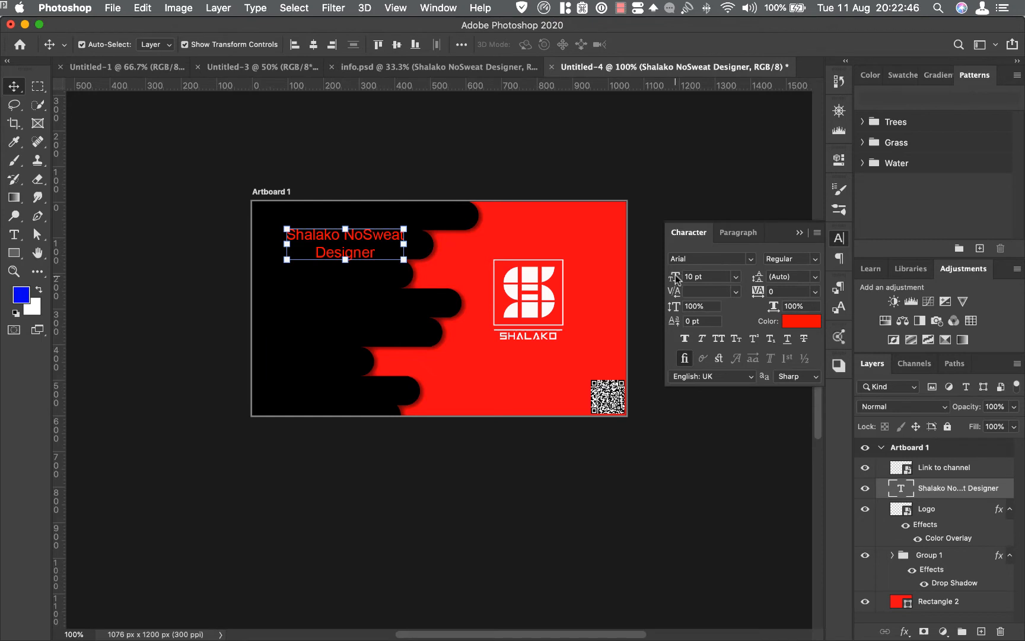
{"action": "left_click_drag", "start_coordinate": [677, 280], "coordinate": [674, 280]}
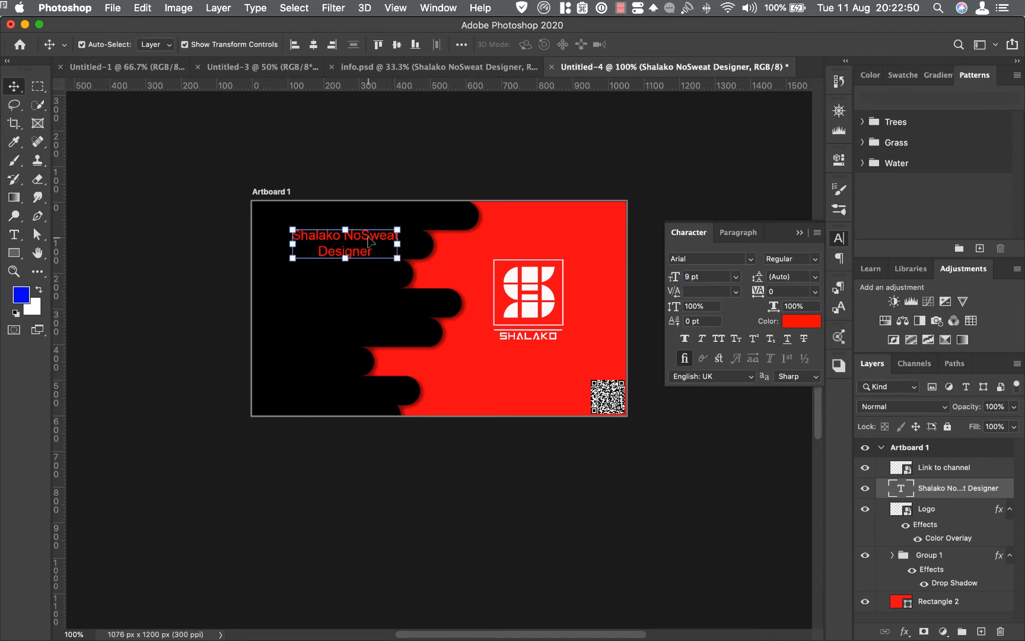
{"action": "left_click_drag", "start_coordinate": [368, 238], "coordinate": [364, 243]}
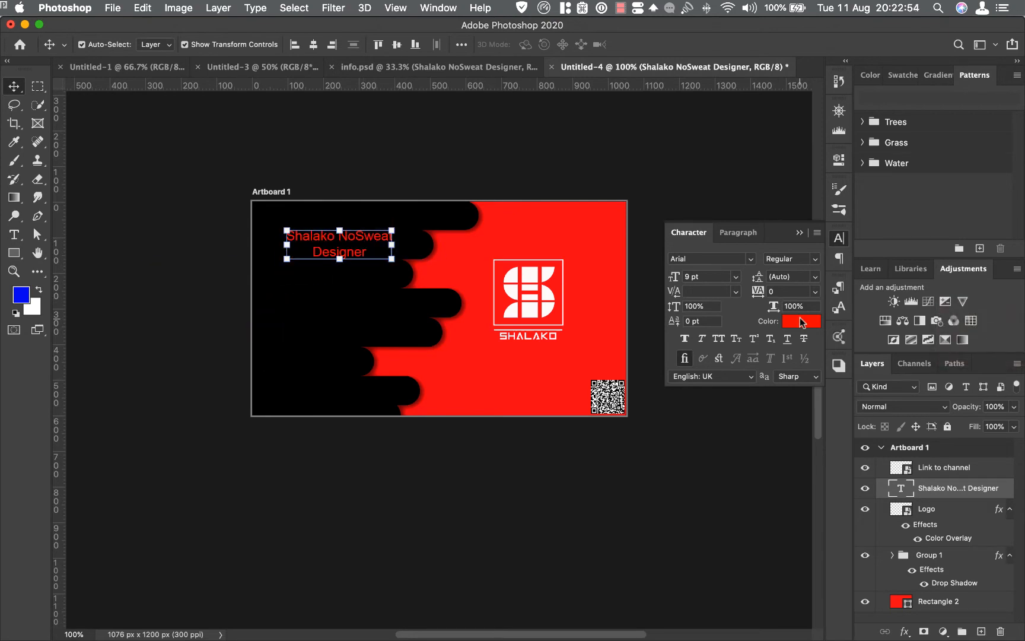
Change the name and job title text colour to near-white fcfafa
{"action": "left_click", "coordinate": [802, 321]}
{"action": "left_click", "coordinate": [430, 377]}
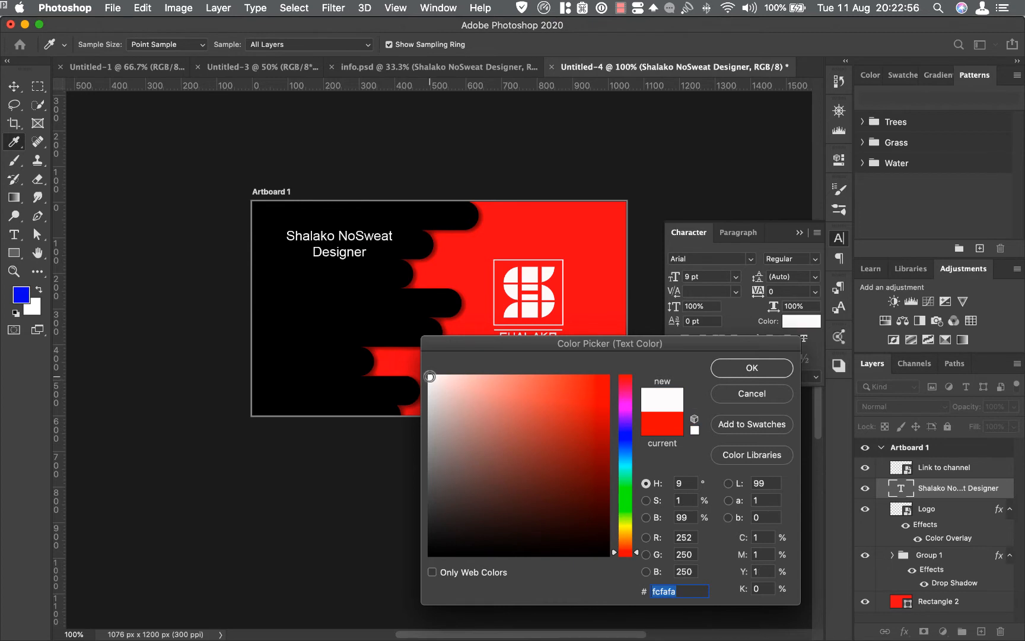
{"action": "left_click", "coordinate": [748, 367]}
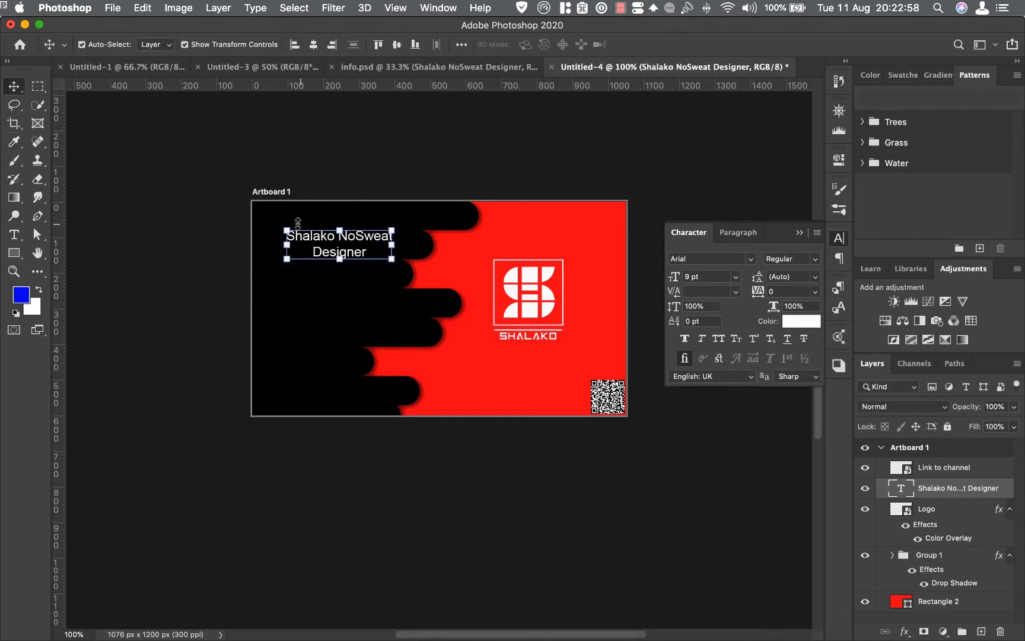
Set the name line of the text to the Arial Black font
{"action": "double_click", "coordinate": [352, 242]}
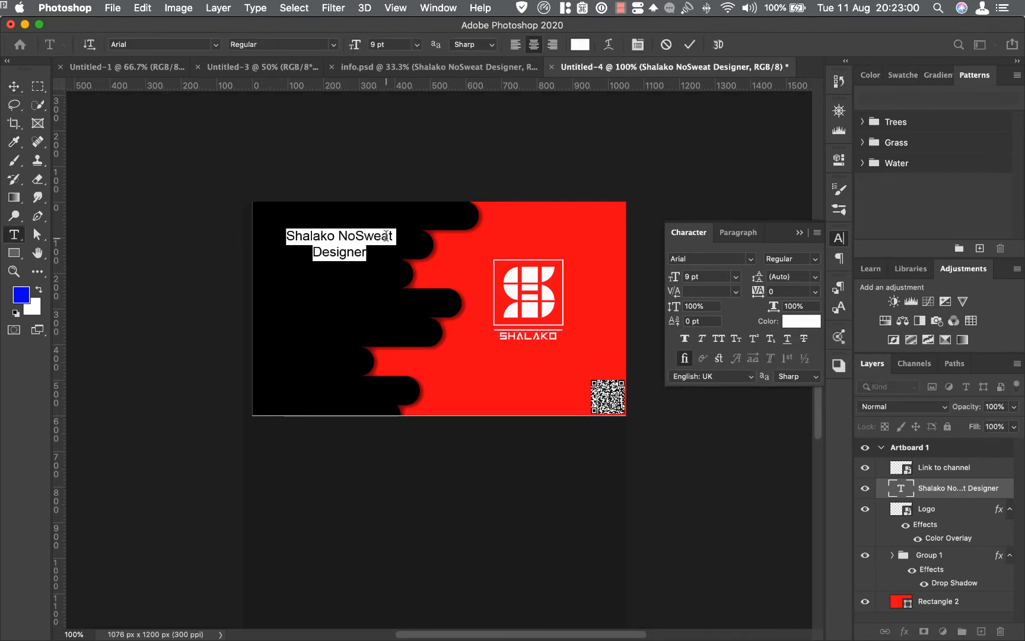
{"action": "left_click_drag", "start_coordinate": [393, 238], "coordinate": [286, 236]}
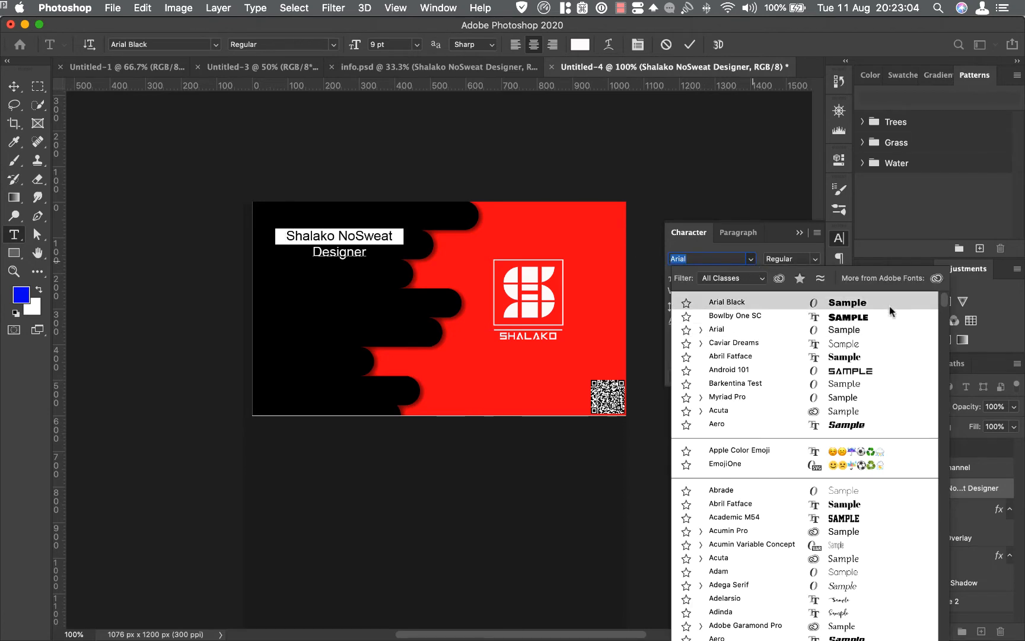
{"action": "left_click", "coordinate": [797, 303]}
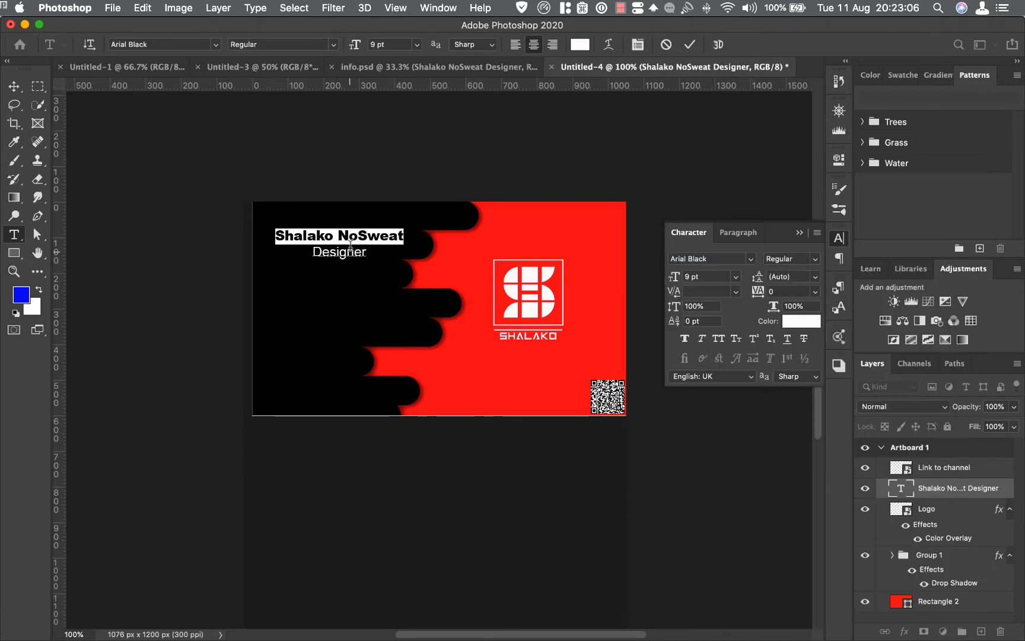
Set the Designer line to 6 pt in an italic Arial style and commit the text edit
{"action": "left_click_drag", "start_coordinate": [367, 251], "coordinate": [313, 251]}
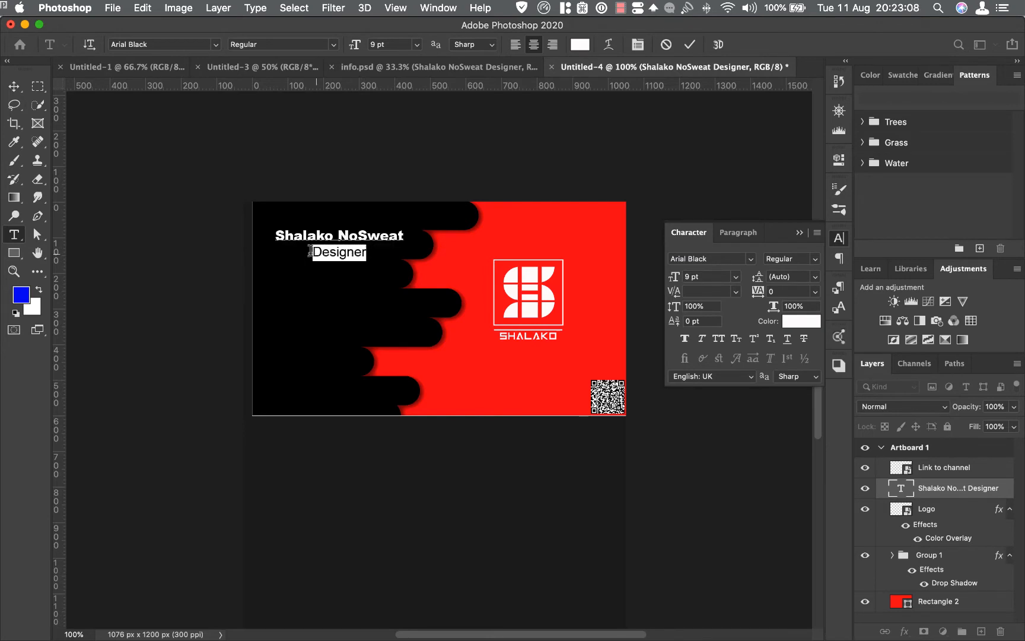
{"action": "left_click_drag", "start_coordinate": [676, 283], "coordinate": [674, 282]}
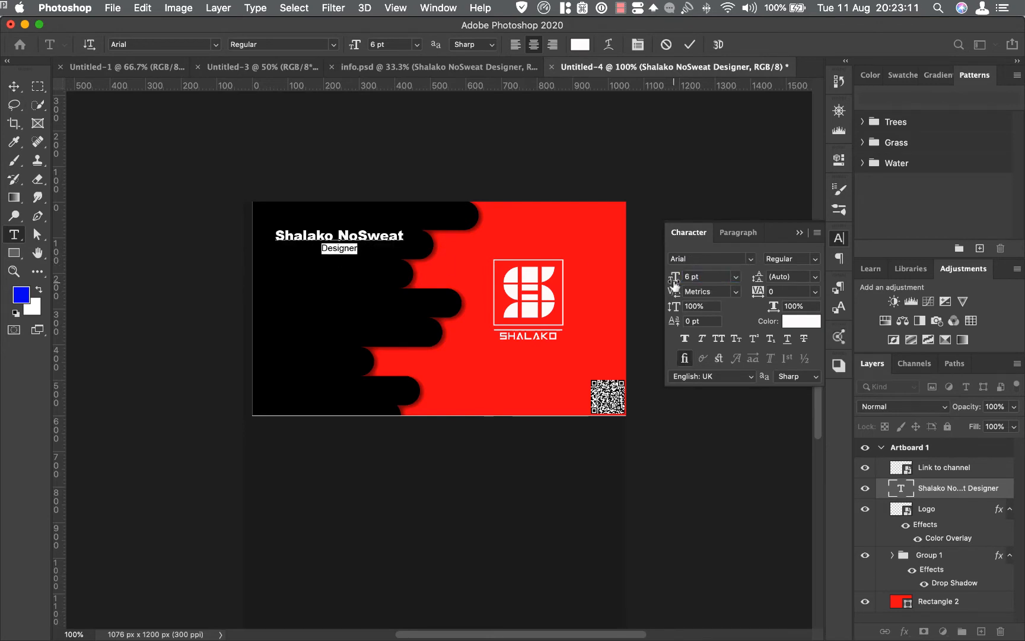
{"action": "left_click", "coordinate": [815, 261]}
{"action": "left_click", "coordinate": [782, 265]}
{"action": "left_click", "coordinate": [688, 45]}
{"action": "key", "text": "v"}
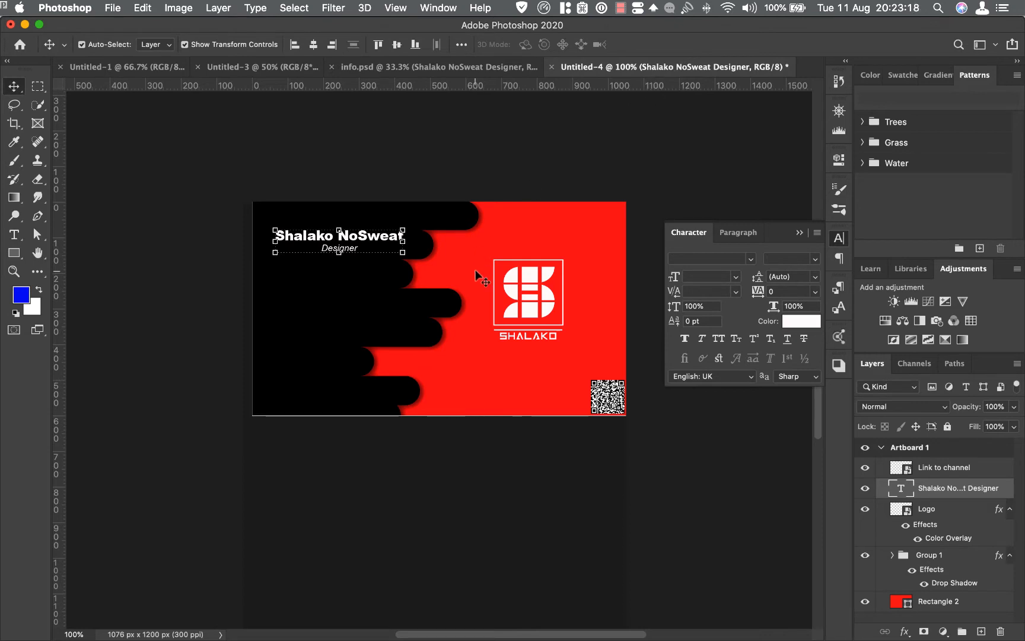
Copy the black circle from info.psd onto the card's black area in Untitled-4 and recolour it to near-white fdfcfc
{"action": "left_click", "coordinate": [465, 66]}
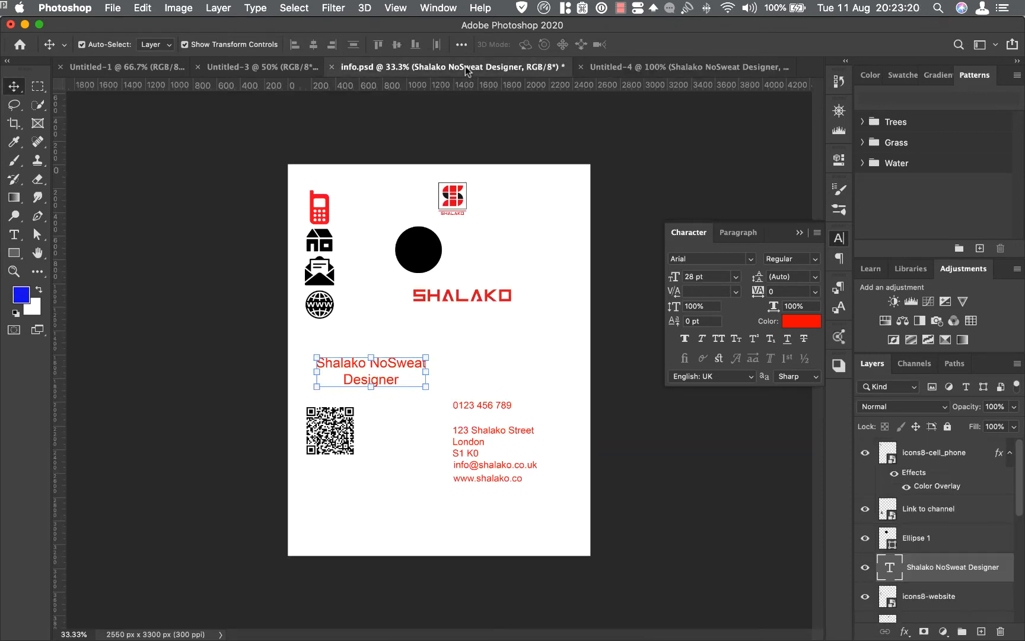
{"action": "left_click_drag", "start_coordinate": [416, 263], "coordinate": [290, 289]}
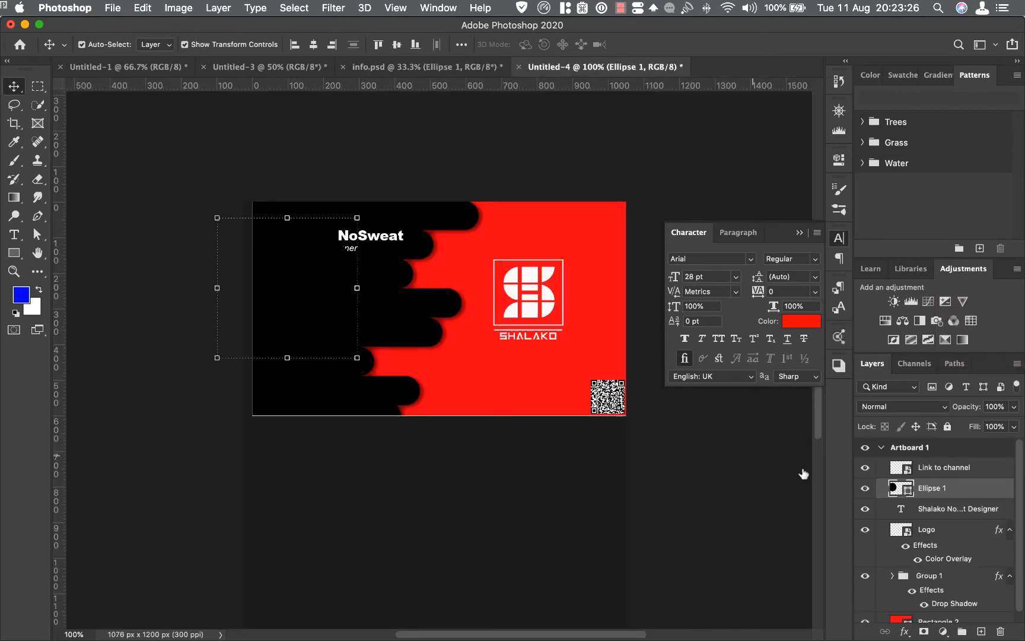
{"action": "double_click", "coordinate": [892, 487]}
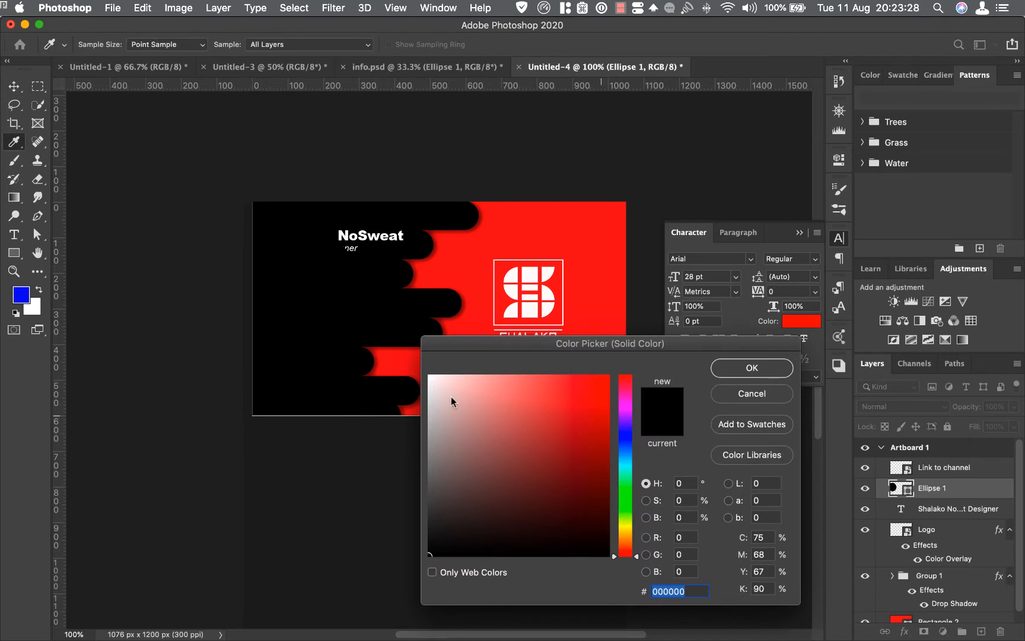
{"action": "left_click", "coordinate": [429, 376]}
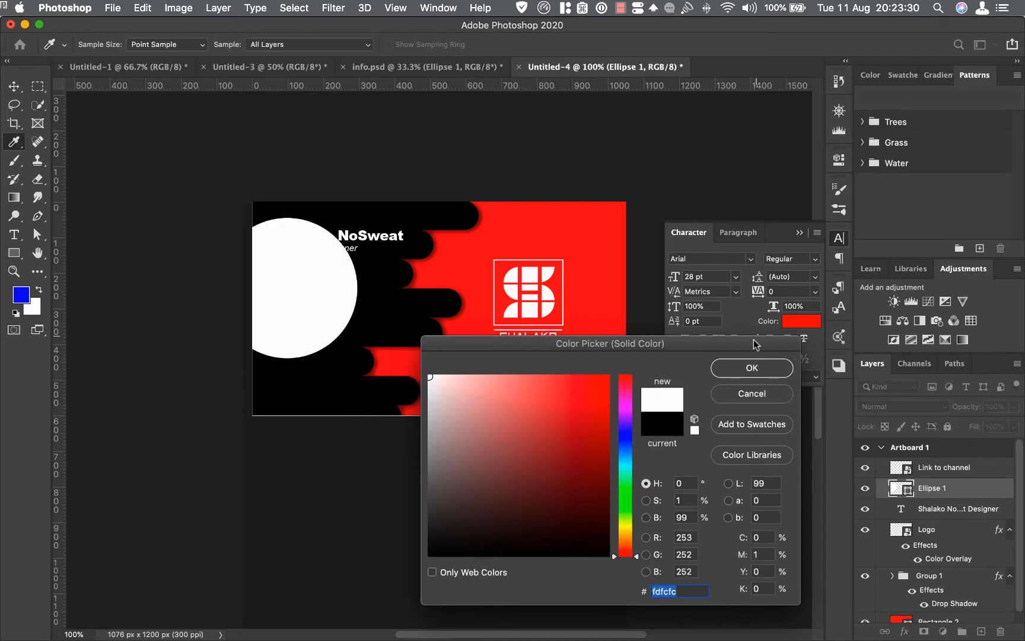
{"action": "left_click", "coordinate": [751, 369]}
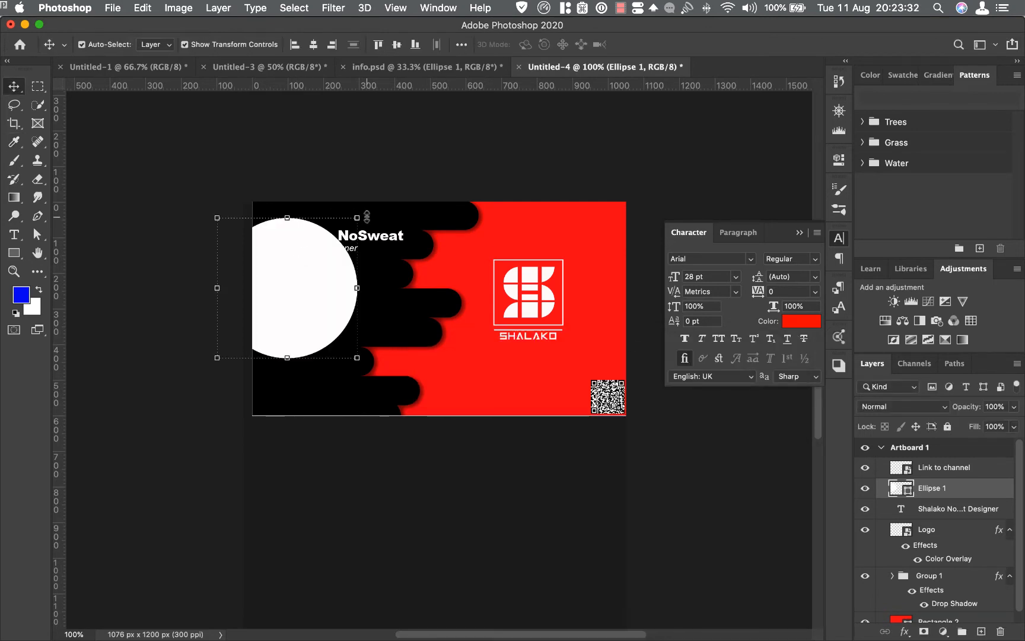
Scale the circle to 17.94% near the card's left edge, move it slightly up, and scale it again to 98.78%
{"action": "left_click_drag", "start_coordinate": [356, 217], "coordinate": [283, 292]}
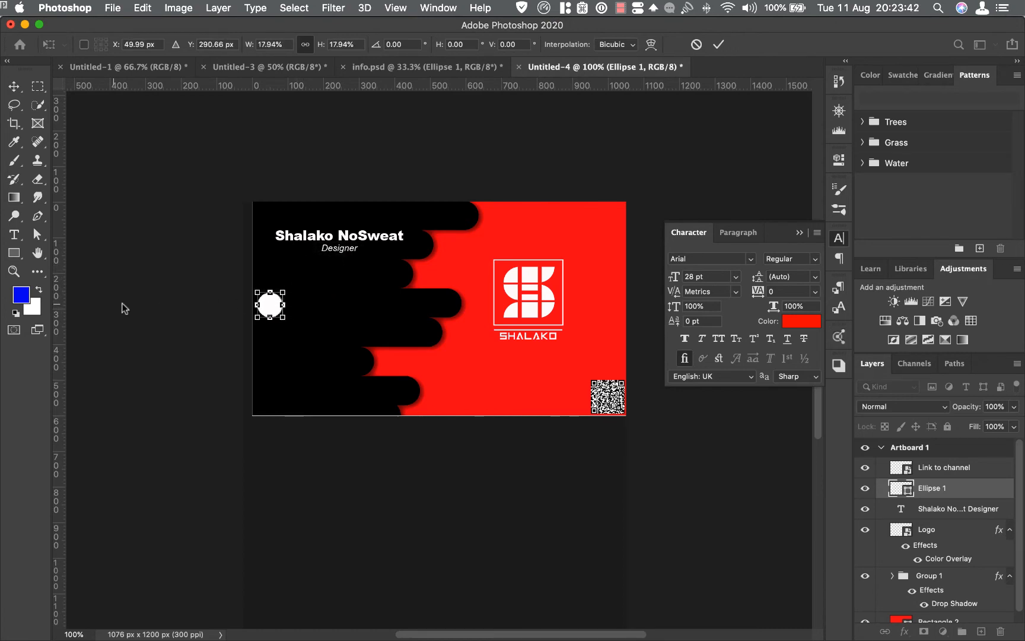
{"action": "left_click", "coordinate": [17, 271]}
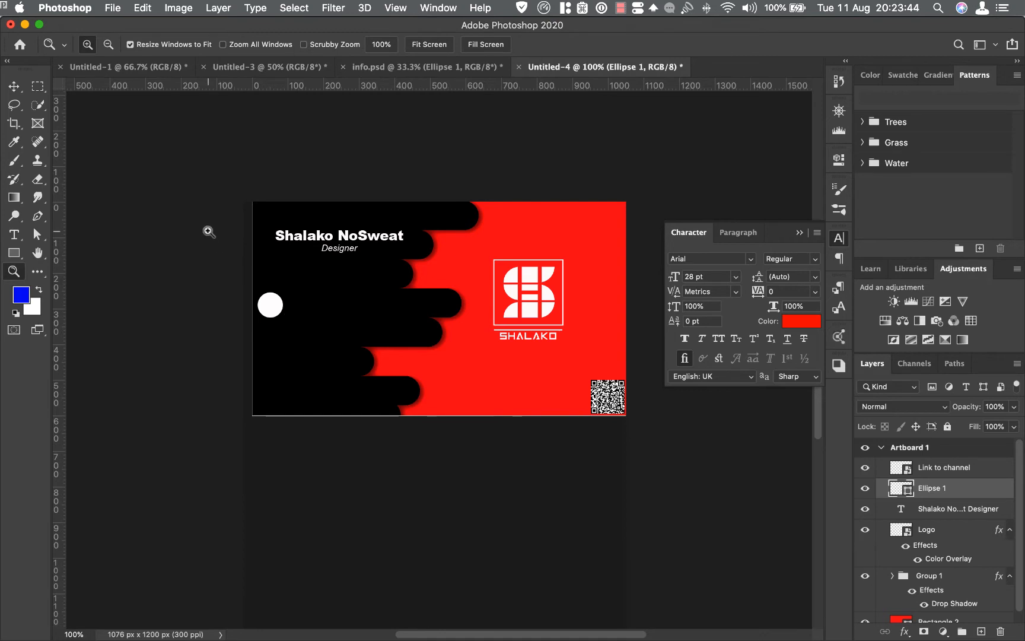
{"action": "left_click_drag", "start_coordinate": [212, 227], "coordinate": [465, 458]}
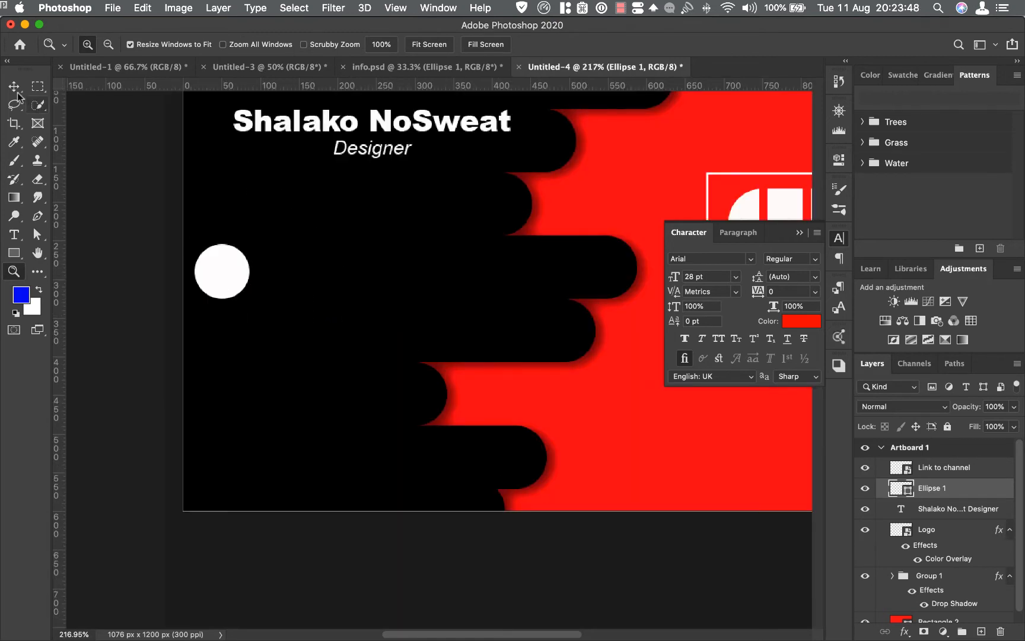
{"action": "left_click", "coordinate": [13, 87]}
{"action": "left_click_drag", "start_coordinate": [225, 266], "coordinate": [224, 239]}
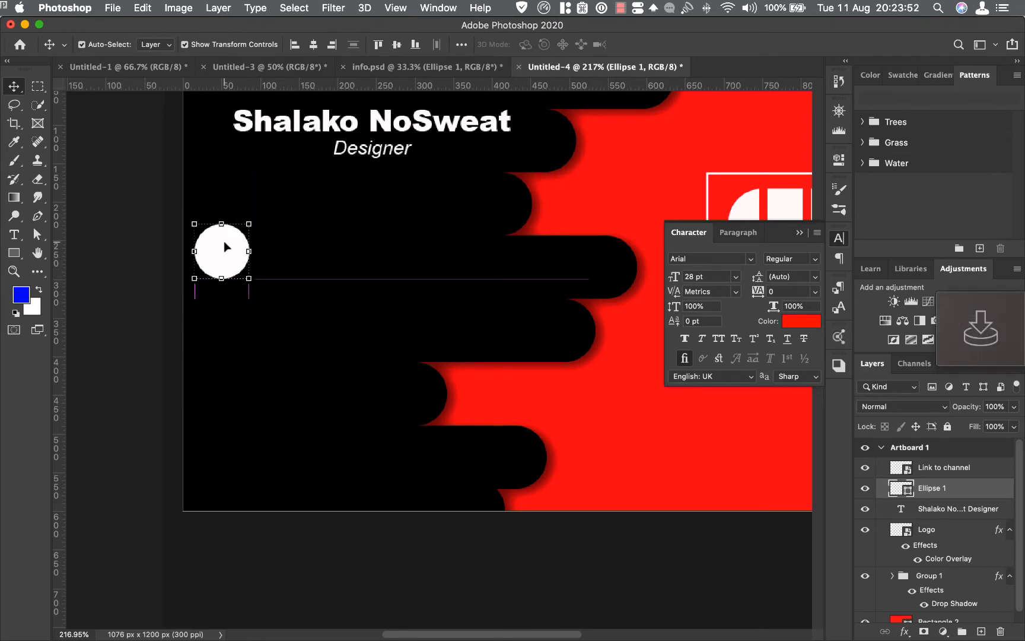
{"action": "left_click_drag", "start_coordinate": [250, 280], "coordinate": [248, 277]}
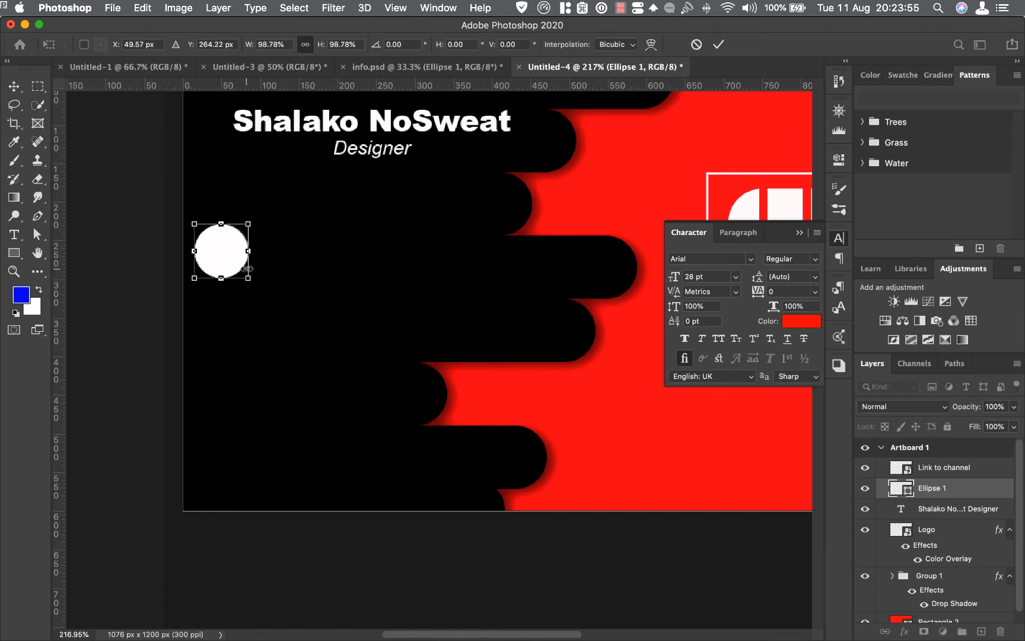
{"action": "left_click", "coordinate": [718, 44]}
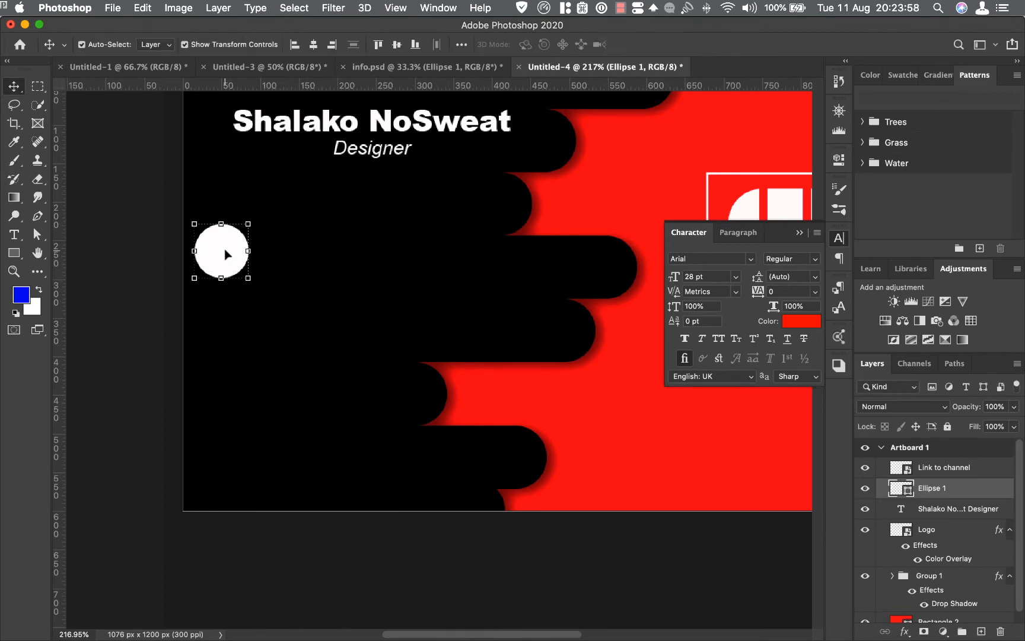
Duplicate the circle three times down the card's left edge, align all four by horizontal centres and distribute their vertical centres
{"action": "left_click_drag", "start_coordinate": [225, 254], "coordinate": [225, 449]}
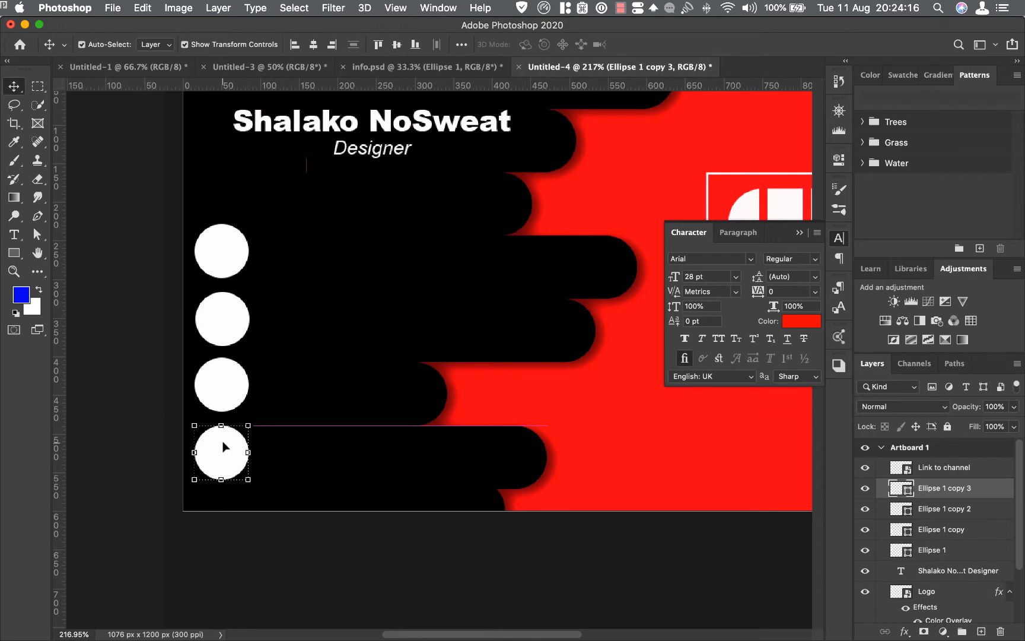
{"action": "left_click", "coordinate": [224, 378], "text": "shift"}
{"action": "left_click", "coordinate": [232, 319], "text": "shift"}
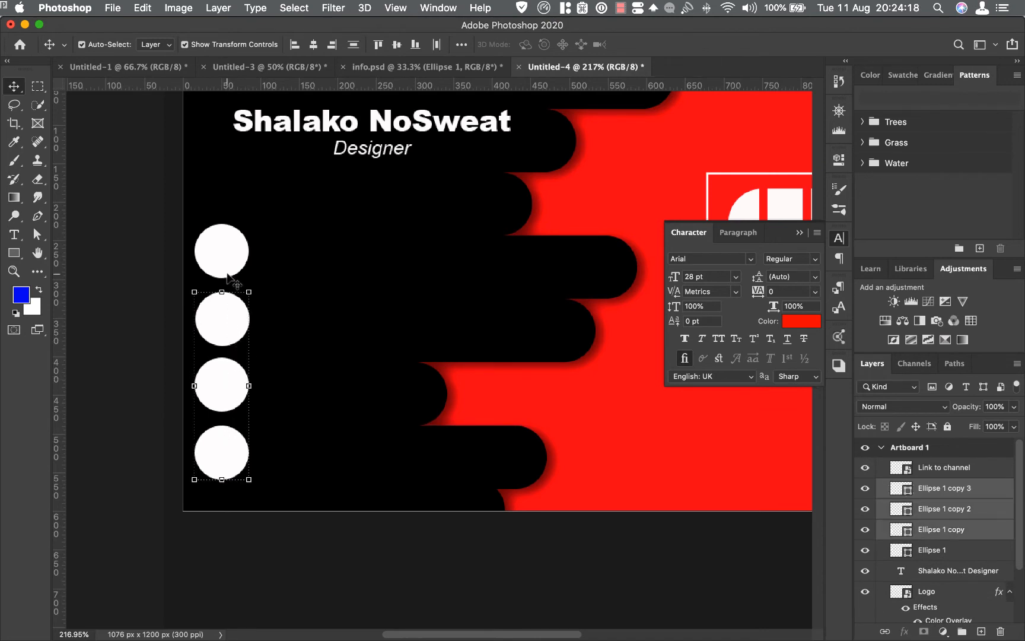
{"action": "left_click", "coordinate": [225, 259], "text": "shift"}
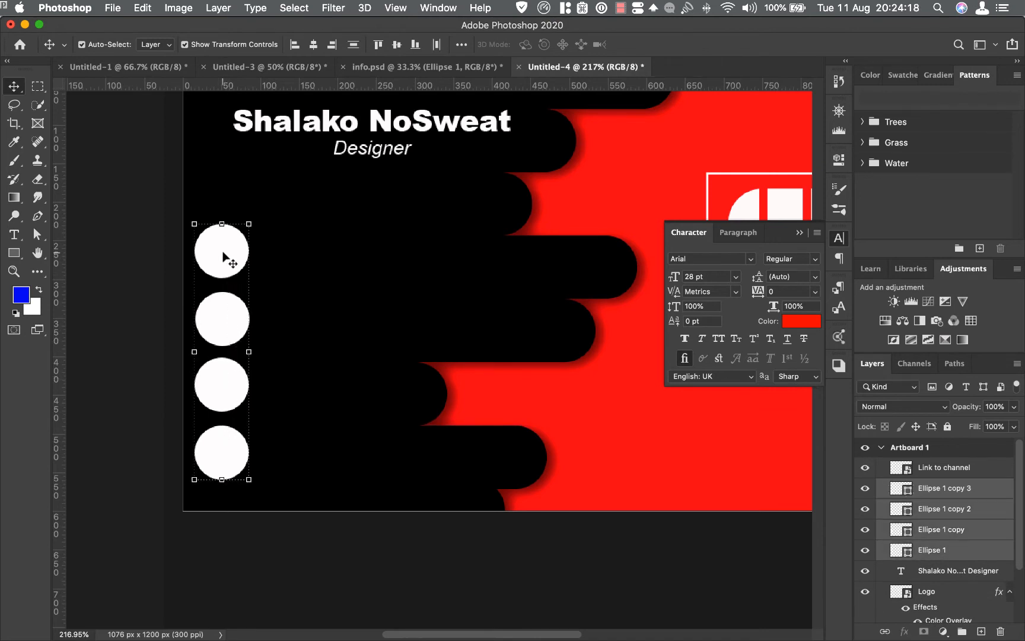
{"action": "left_click", "coordinate": [312, 45]}
{"action": "left_click", "coordinate": [461, 45]}
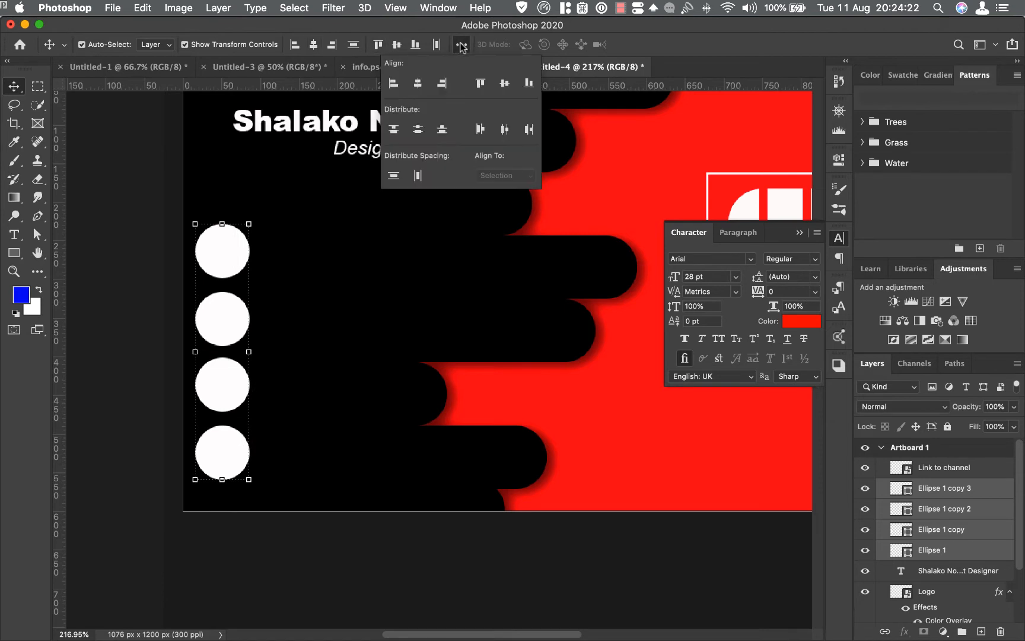
{"action": "left_click", "coordinate": [416, 132]}
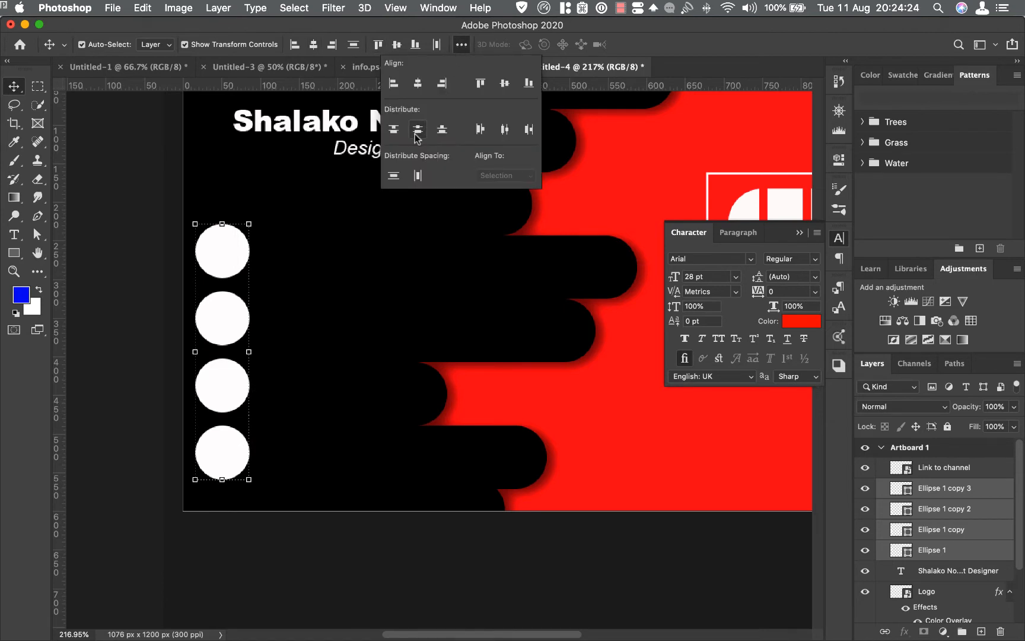
{"action": "left_click", "coordinate": [461, 45]}
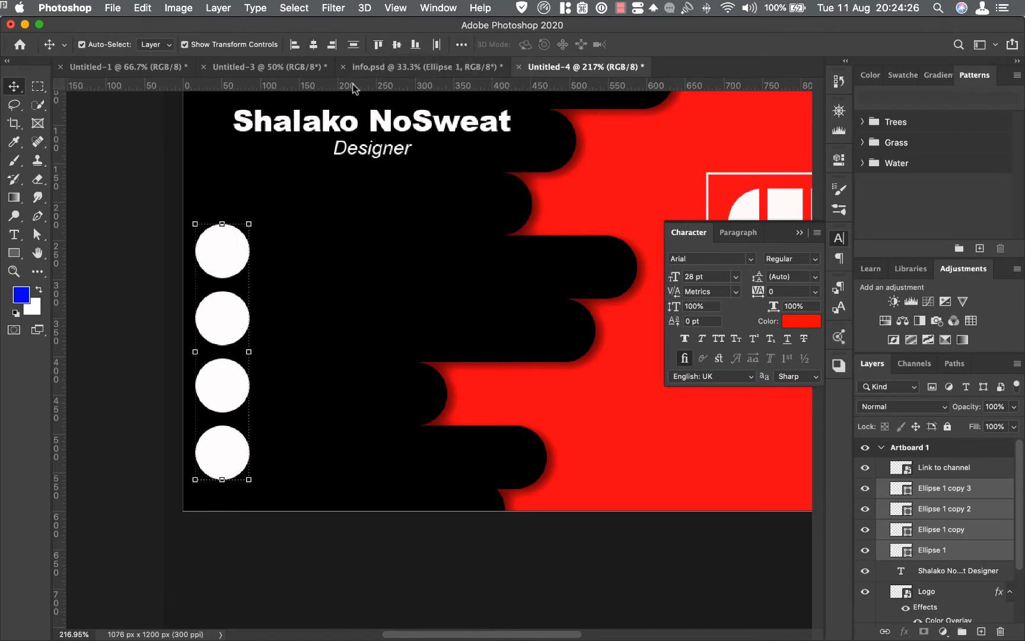
Copy the red cell phone icon from info.psd onto the card beside the white circles in Untitled-4
{"action": "left_click", "coordinate": [401, 66]}
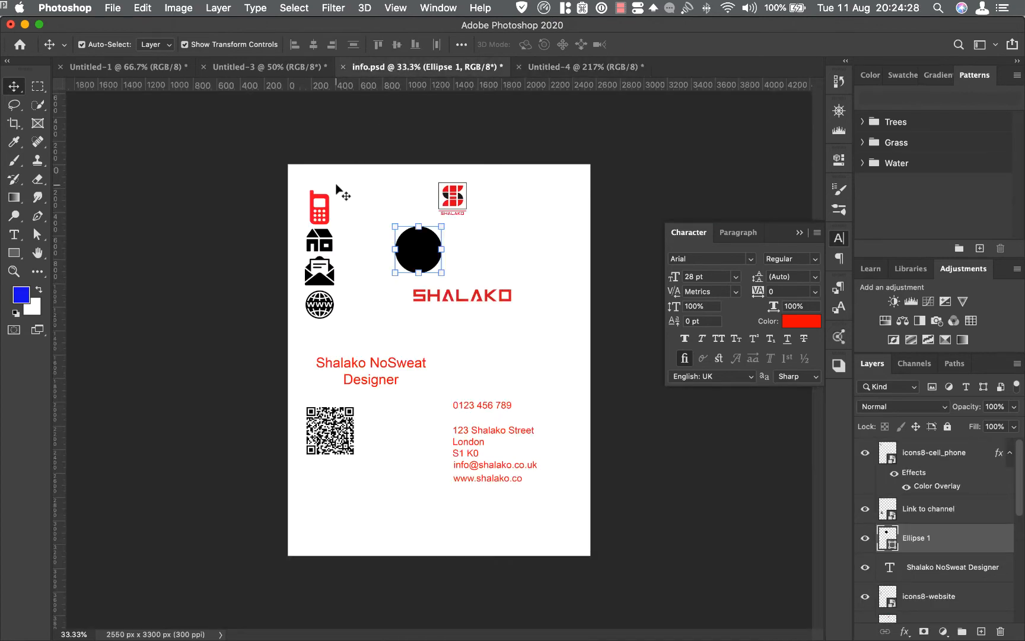
{"action": "left_click_drag", "start_coordinate": [327, 210], "coordinate": [576, 66]}
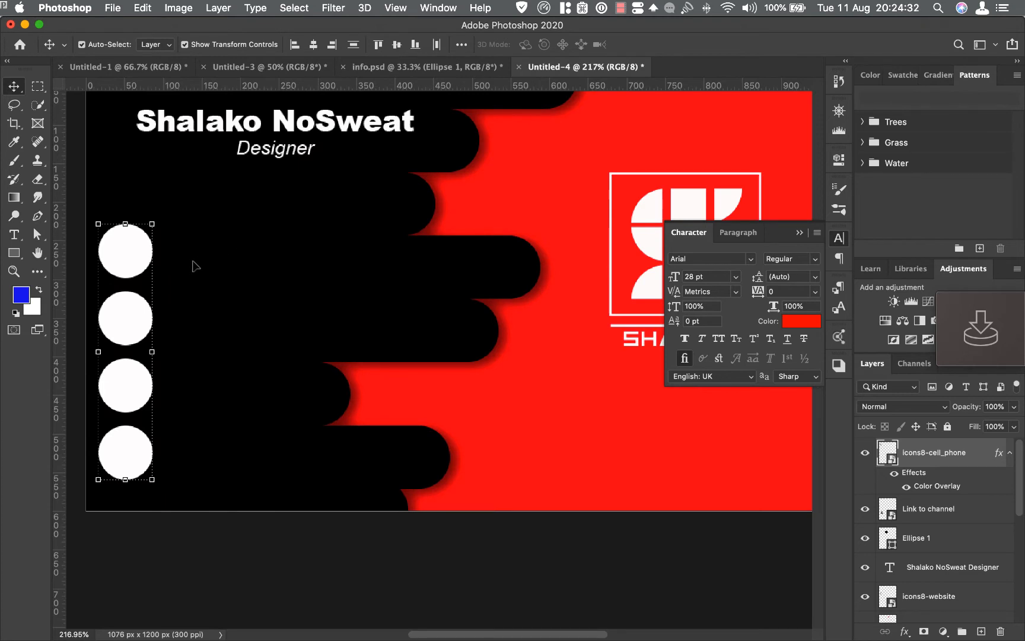
{"action": "left_click_drag", "start_coordinate": [195, 265], "coordinate": [193, 259]}
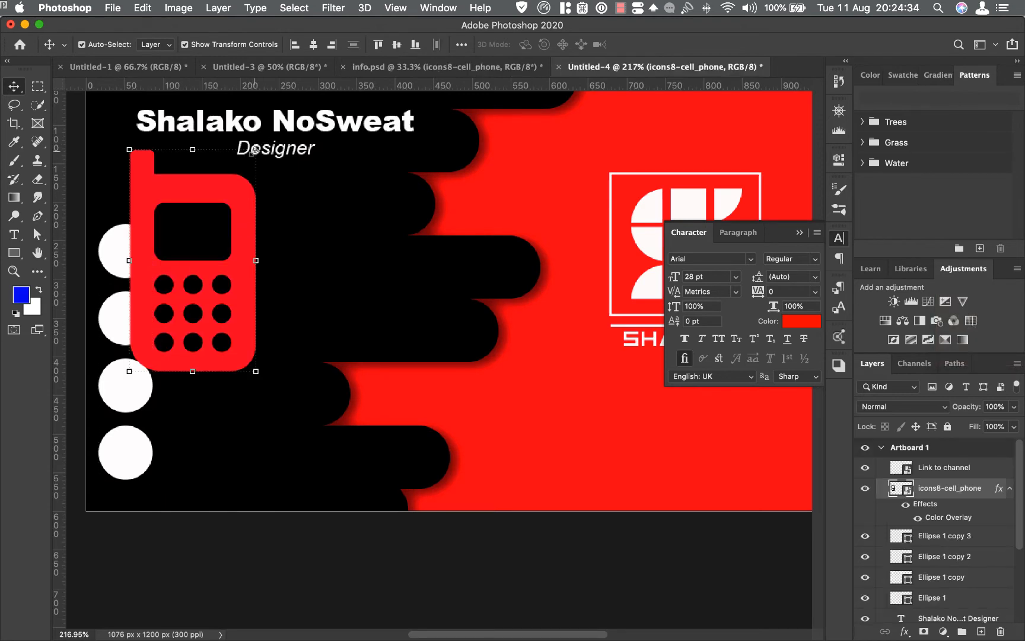
Scale the cell phone icon to 2.85% and centre it in the uppermost white circle, nudged slightly down
{"action": "left_click_drag", "start_coordinate": [254, 151], "coordinate": [136, 254]}
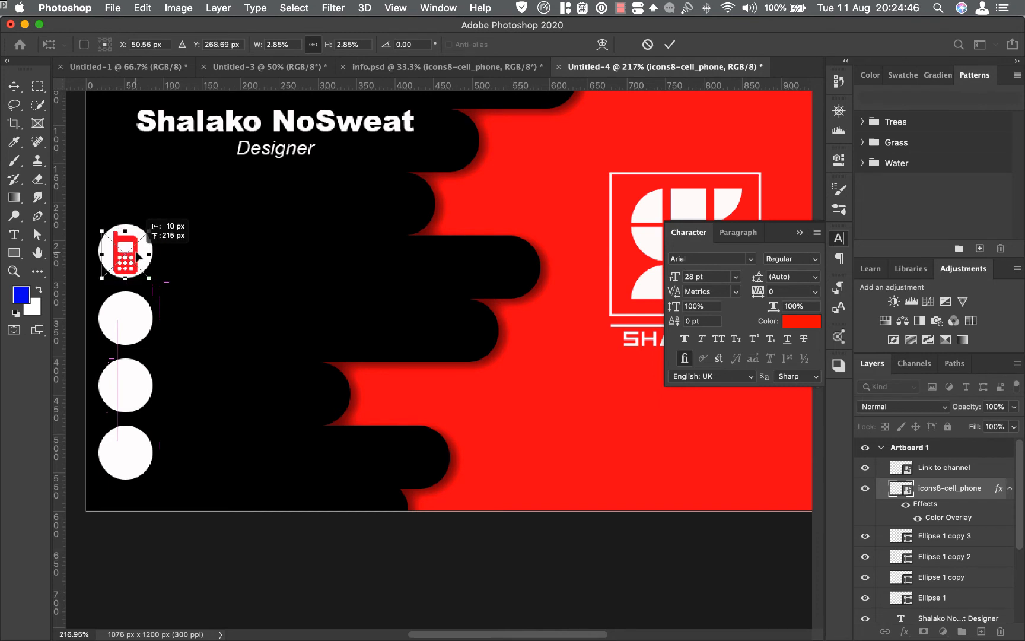
{"action": "left_click_drag", "start_coordinate": [136, 253], "coordinate": [134, 254]}
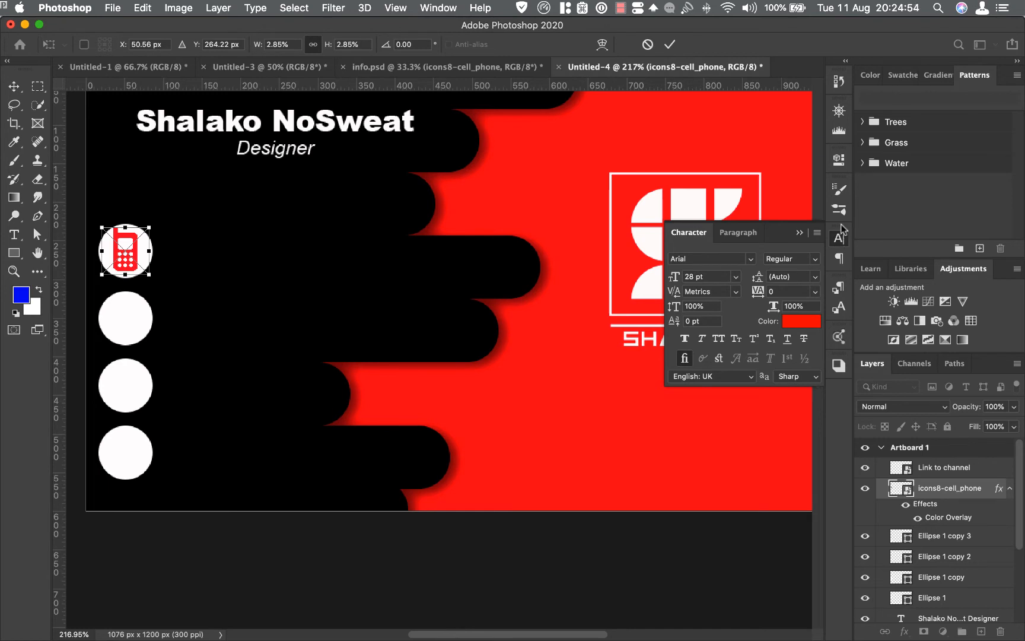
{"action": "key", "text": "Down"}
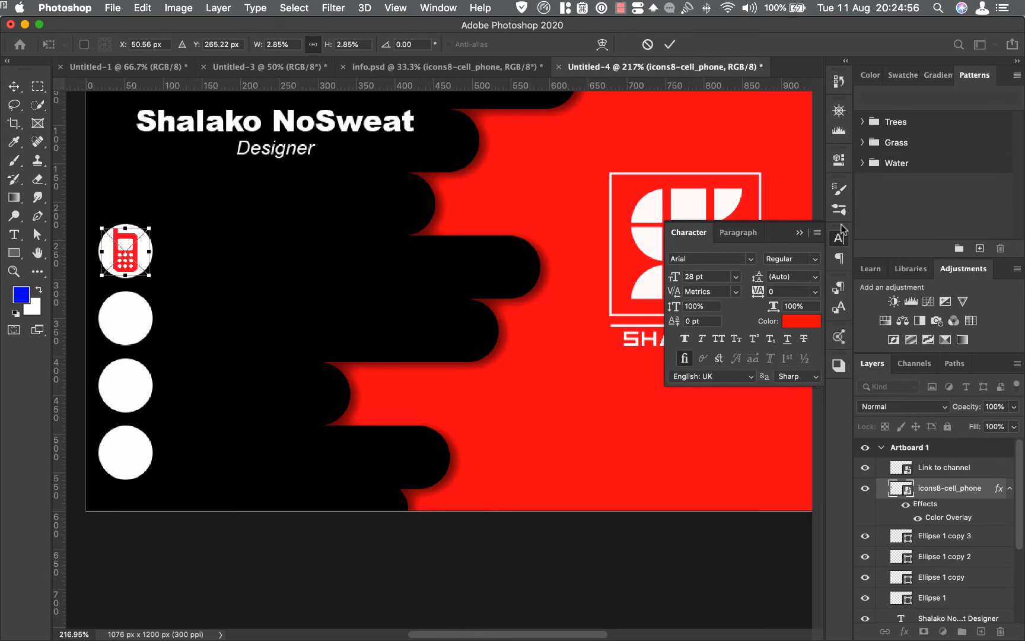
{"action": "left_click", "coordinate": [669, 45]}
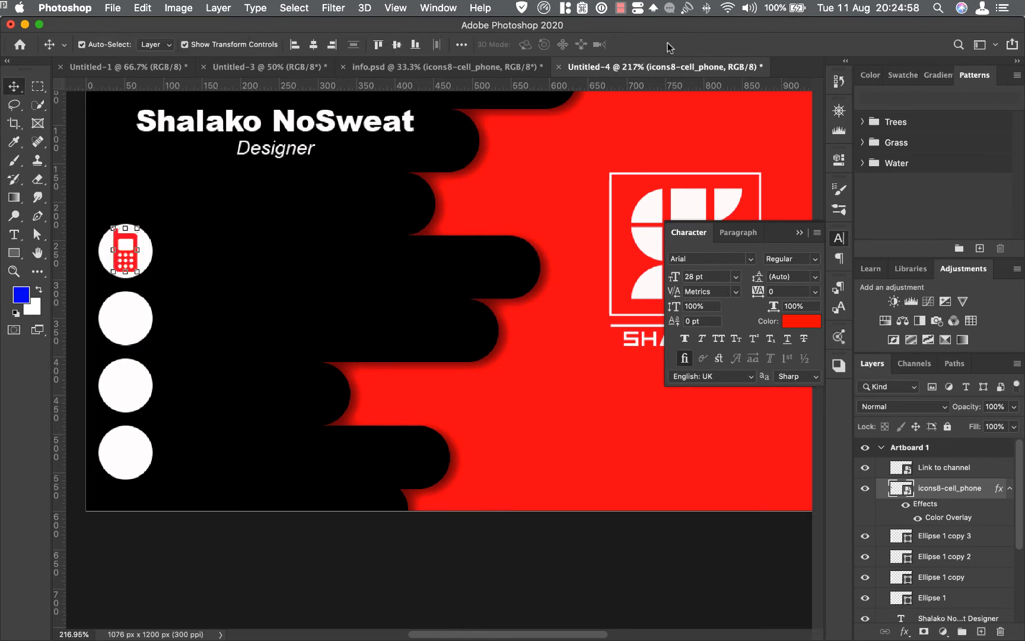
Nudge the cell phone icon down and right within its circle, and change its Color Overlay to black
{"action": "key", "text": "Down"}
{"action": "key", "text": "Right"}
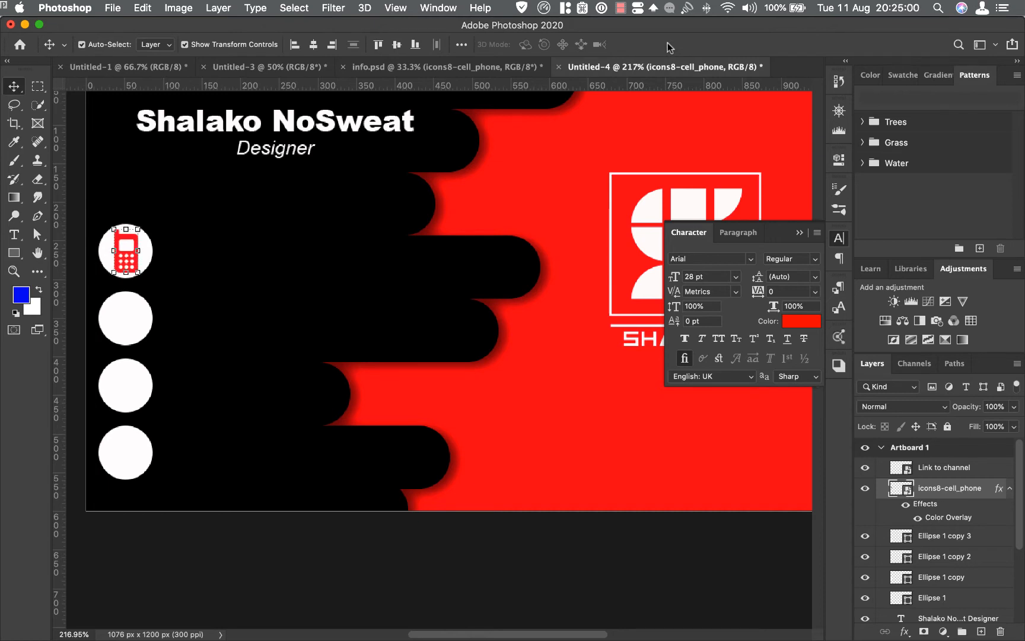
{"action": "double_click", "coordinate": [946, 521]}
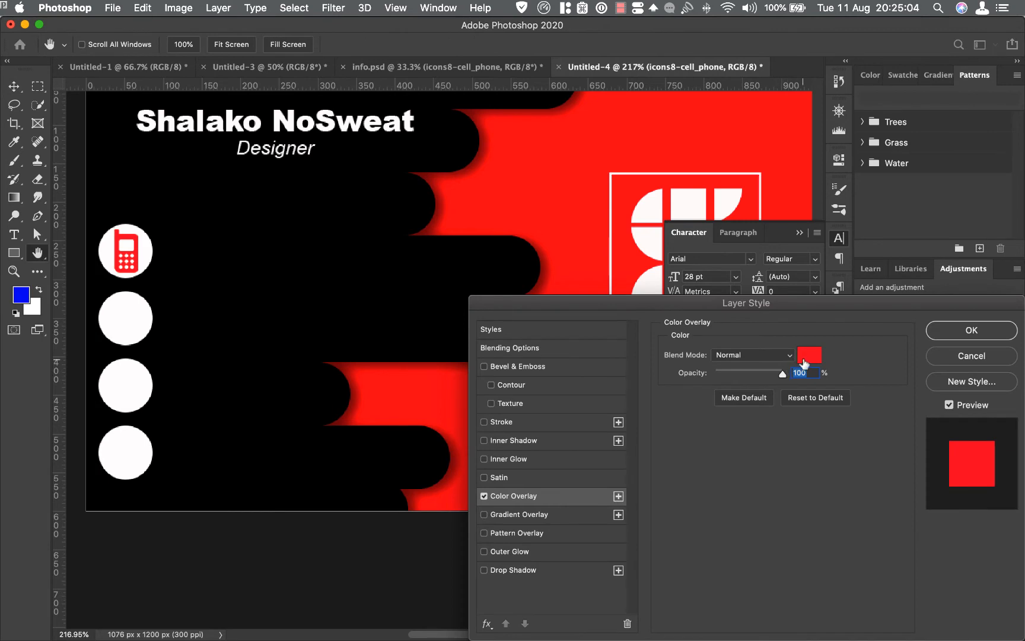
{"action": "left_click", "coordinate": [803, 359]}
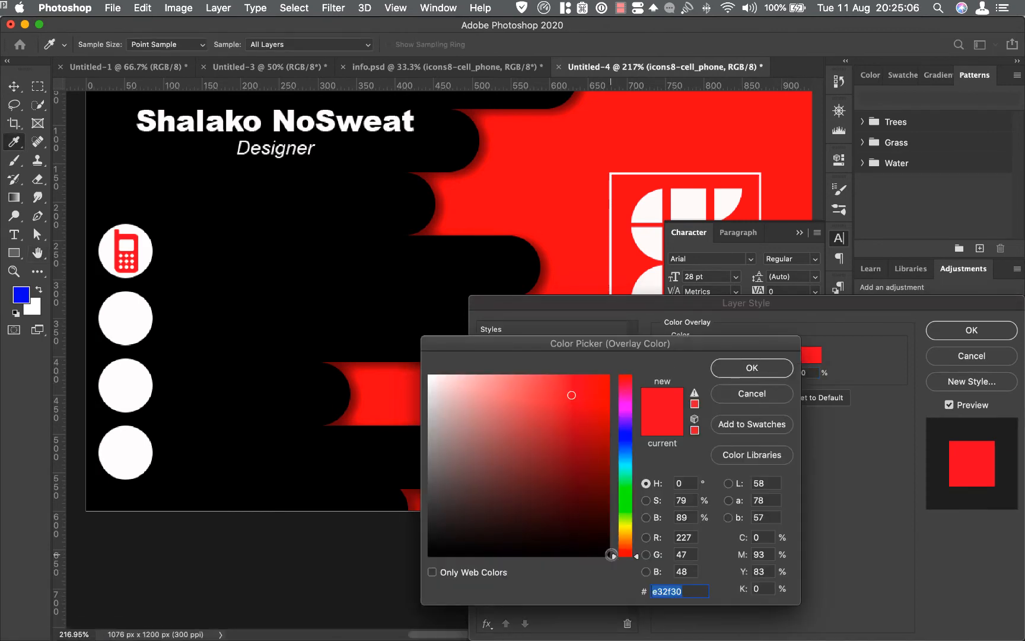
{"action": "left_click", "coordinate": [610, 555]}
{"action": "left_click", "coordinate": [752, 368]}
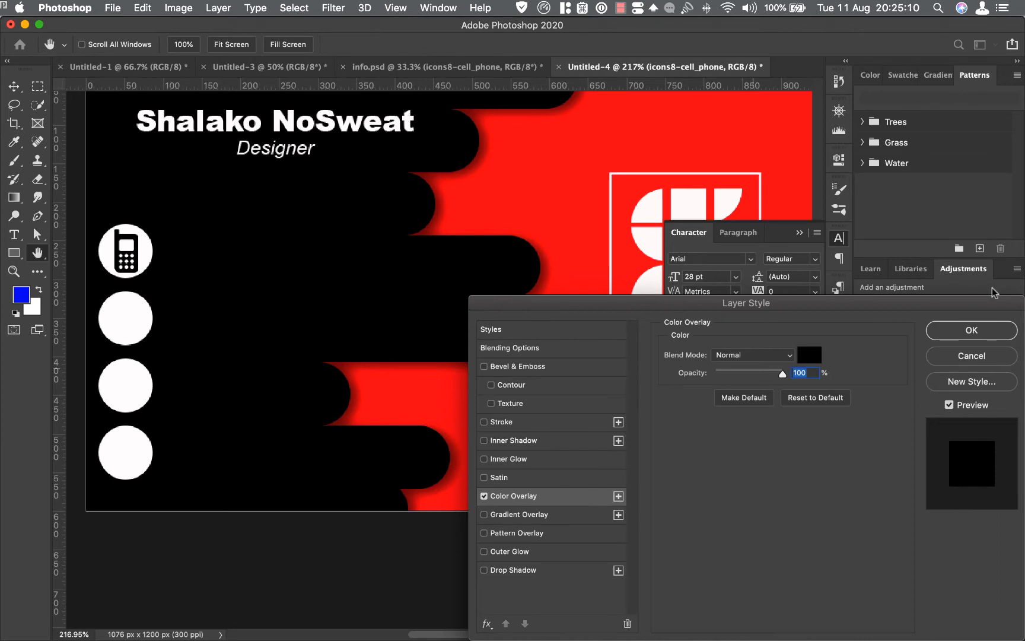
{"action": "left_click", "coordinate": [973, 330]}
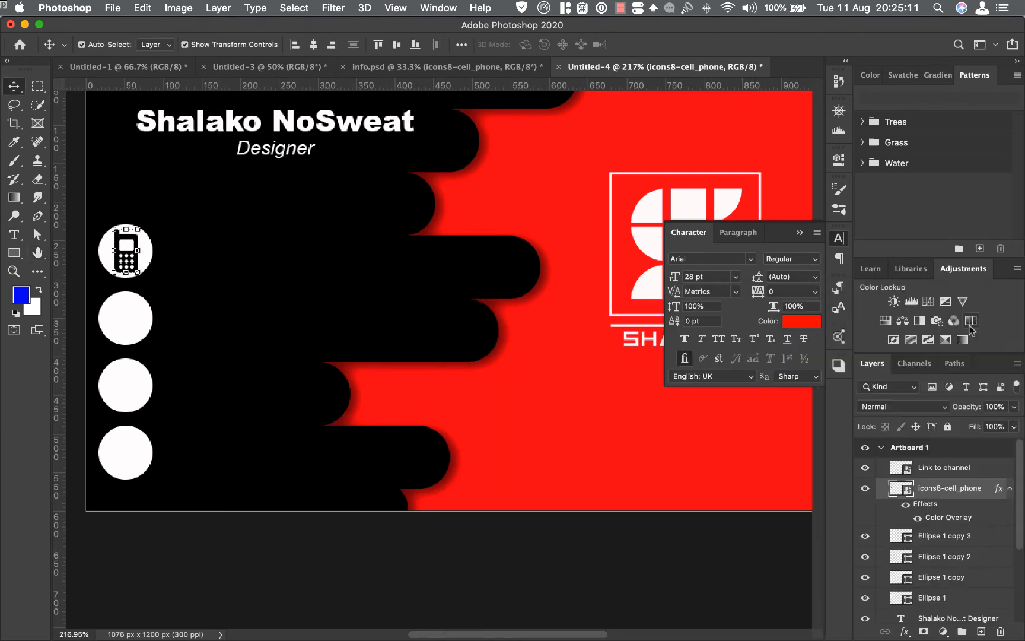
Copy the house icon from info.psd onto the card in Untitled-4, scale it to 2.34% and centre it in the second white circle
{"action": "left_click", "coordinate": [493, 67]}
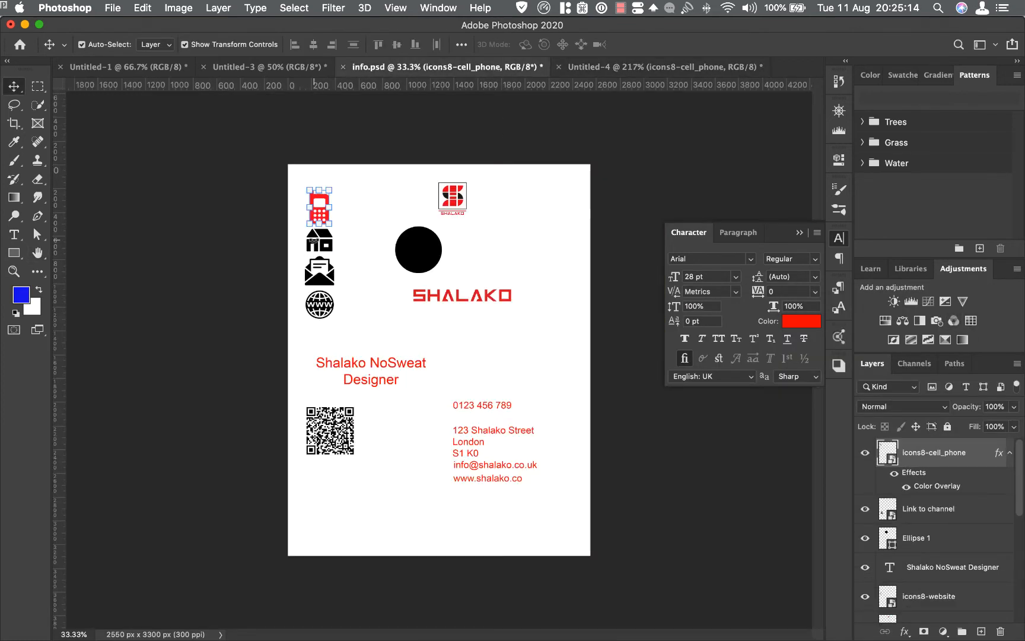
{"action": "left_click", "coordinate": [366, 280]}
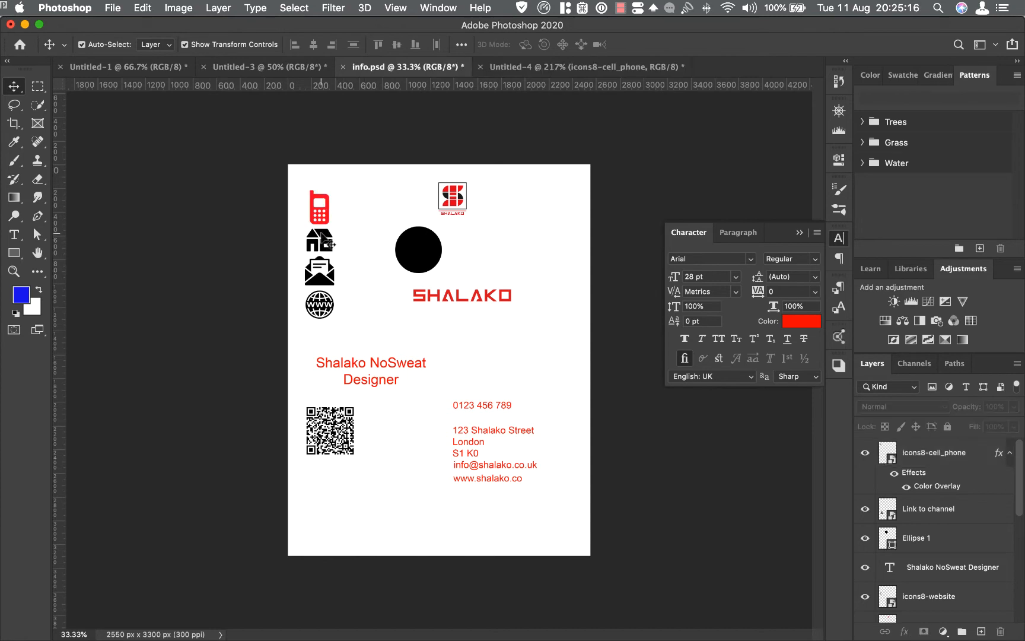
{"action": "left_click_drag", "start_coordinate": [321, 234], "coordinate": [601, 69]}
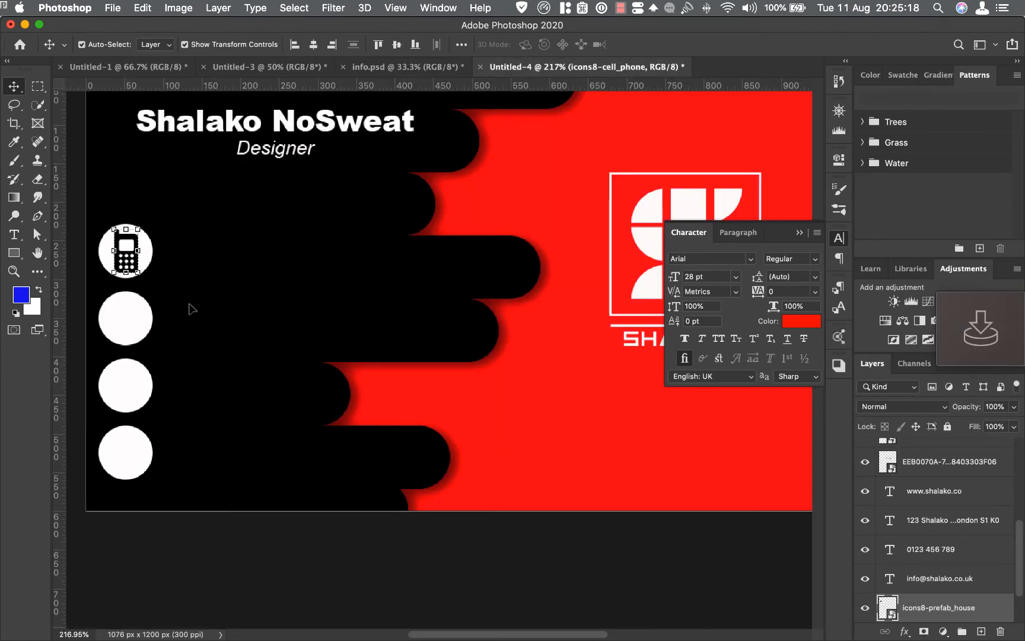
{"action": "left_click_drag", "start_coordinate": [149, 319], "coordinate": [237, 312]}
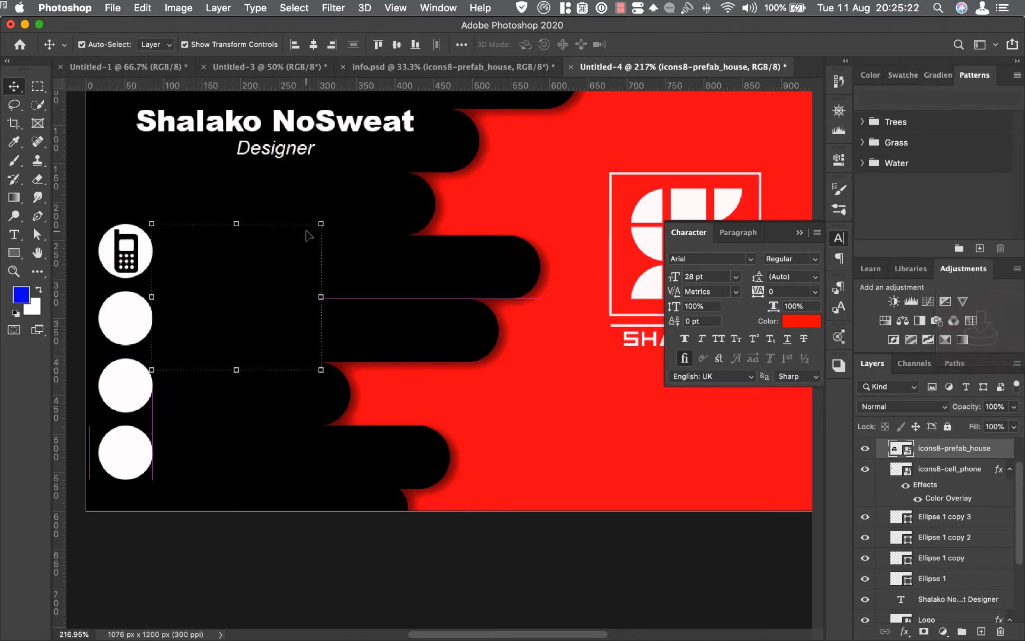
{"action": "left_click_drag", "start_coordinate": [321, 225], "coordinate": [122, 317]}
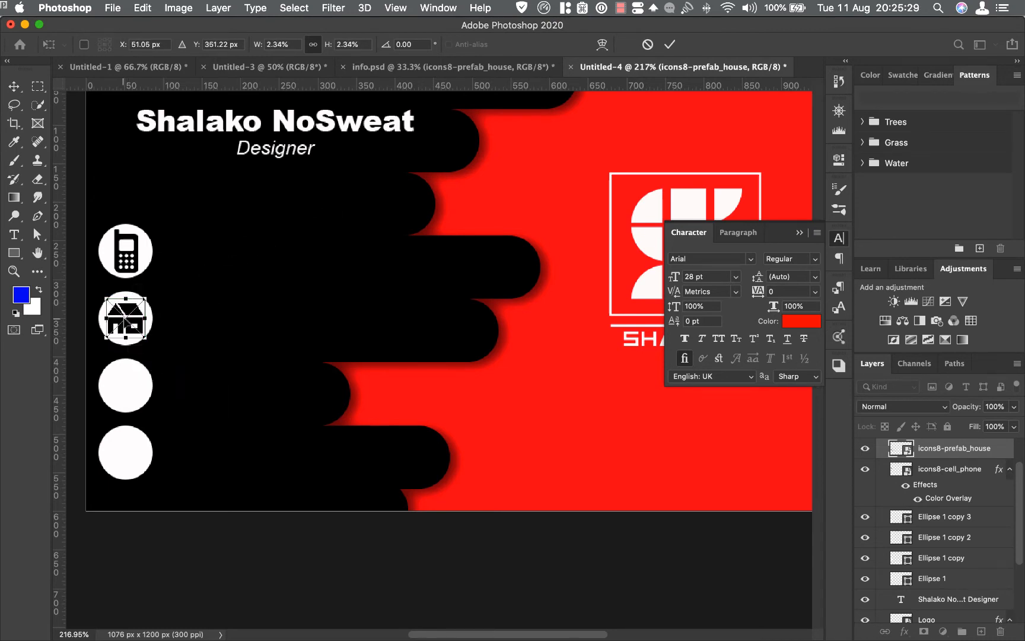
{"action": "left_click", "coordinate": [670, 46]}
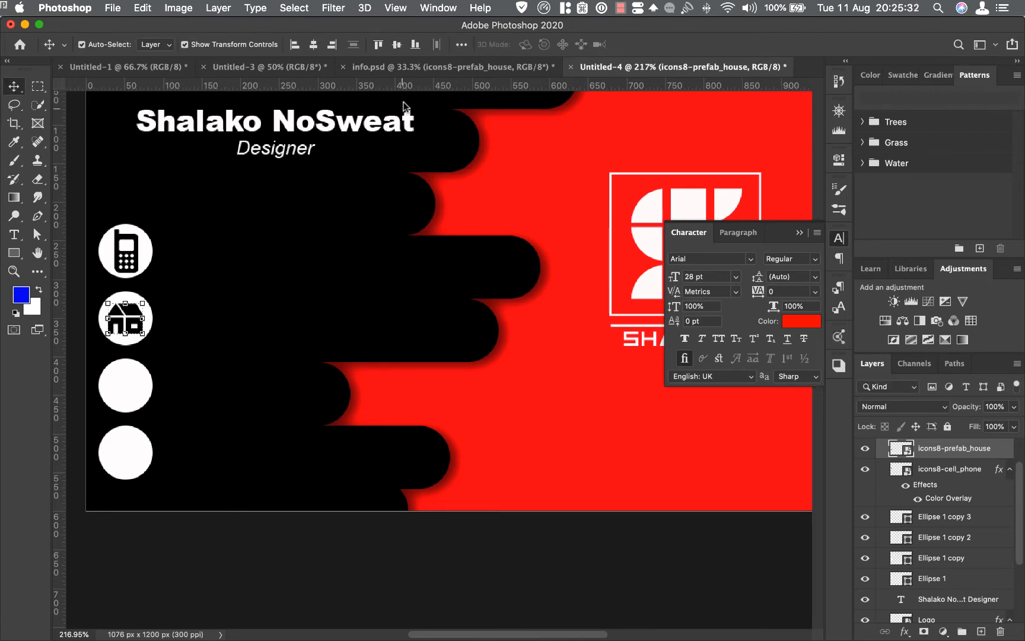
Copy the open email icon from info.psd onto the card, scale it to 2.47% and centre it in the third white circle
{"action": "left_click", "coordinate": [412, 69]}
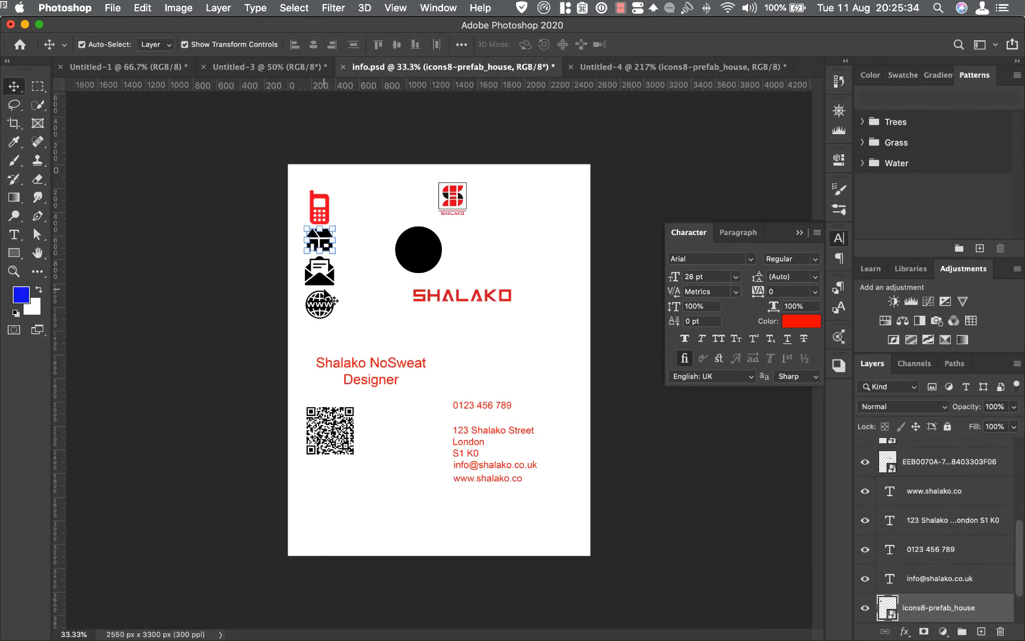
{"action": "left_click_drag", "start_coordinate": [320, 272], "coordinate": [339, 309]}
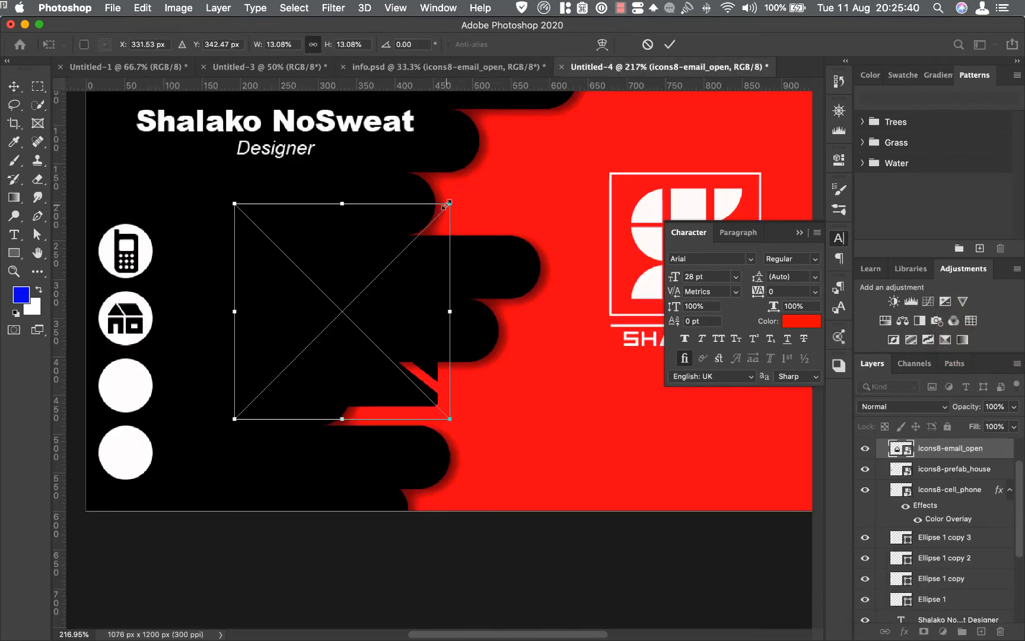
{"action": "left_click_drag", "start_coordinate": [448, 205], "coordinate": [120, 382]}
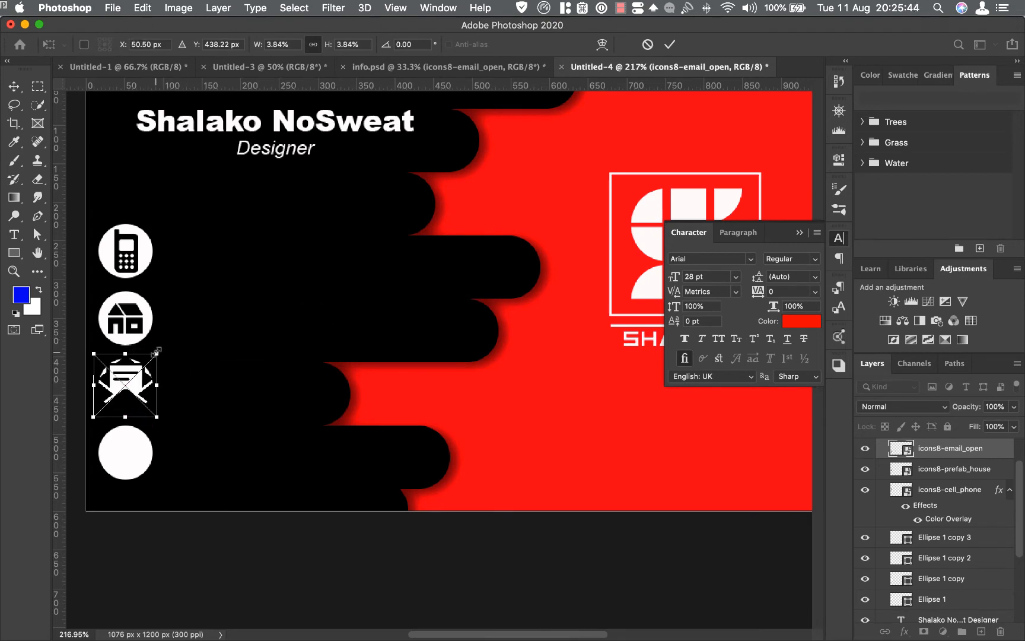
{"action": "left_click_drag", "start_coordinate": [157, 351], "coordinate": [148, 411]}
{"action": "key", "text": "super+h"}
{"action": "key", "text": "super+h"}
{"action": "key", "text": "super+h"}
{"action": "key", "text": "super+h"}
{"action": "key", "text": "super+h"}
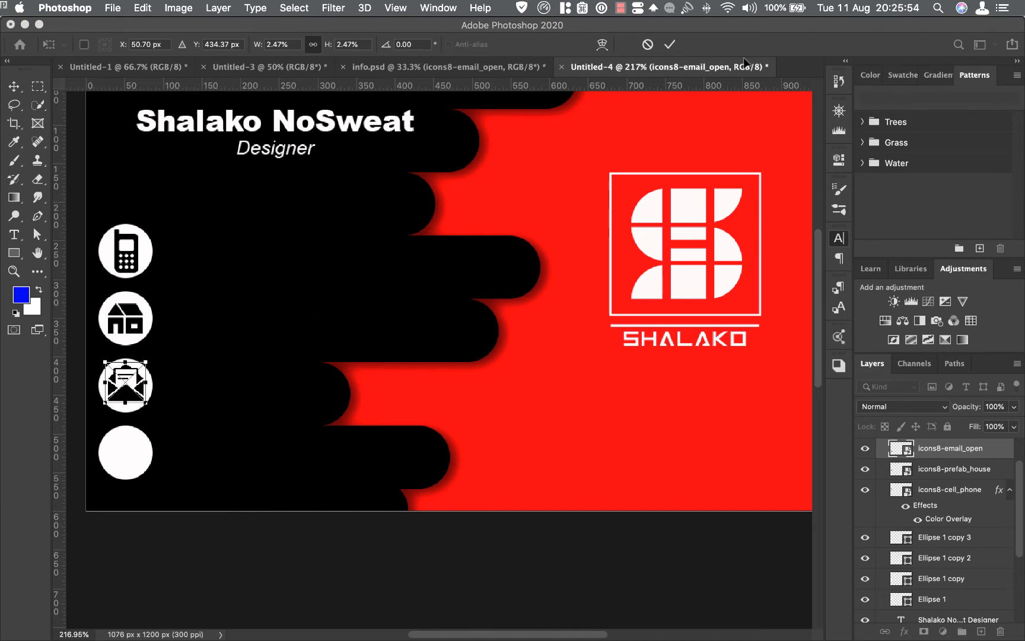
{"action": "left_click", "coordinate": [669, 44]}
{"action": "left_click", "coordinate": [672, 46]}
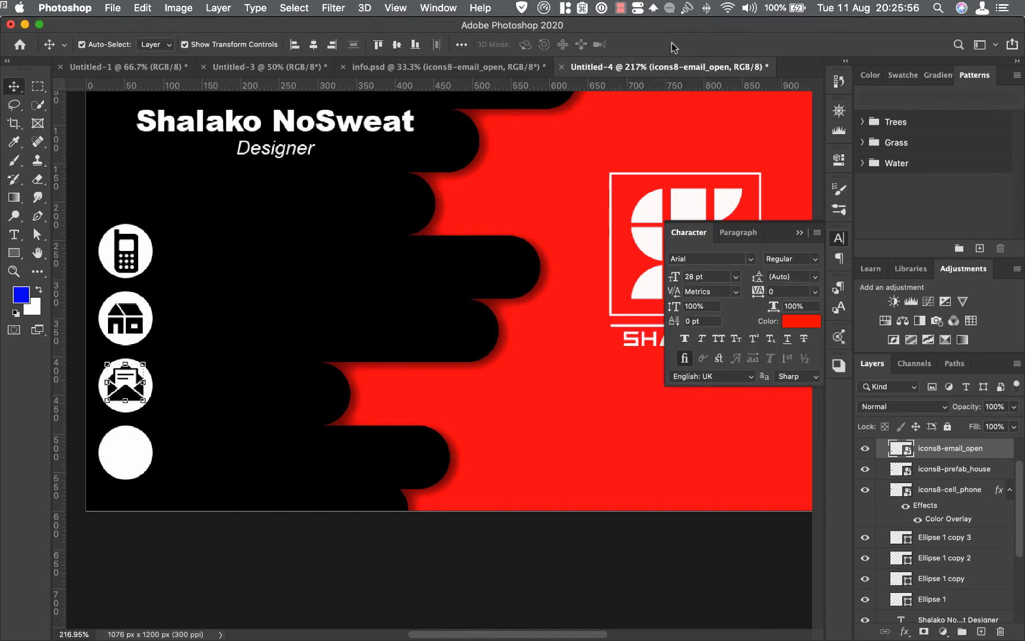
Copy the website globe icon from info.psd onto the card, scale it to 2.72% and centre it in the lowest white circle
{"action": "scroll", "coordinate": [672, 43], "scroll_direction": "up", "scroll_amount": 2}
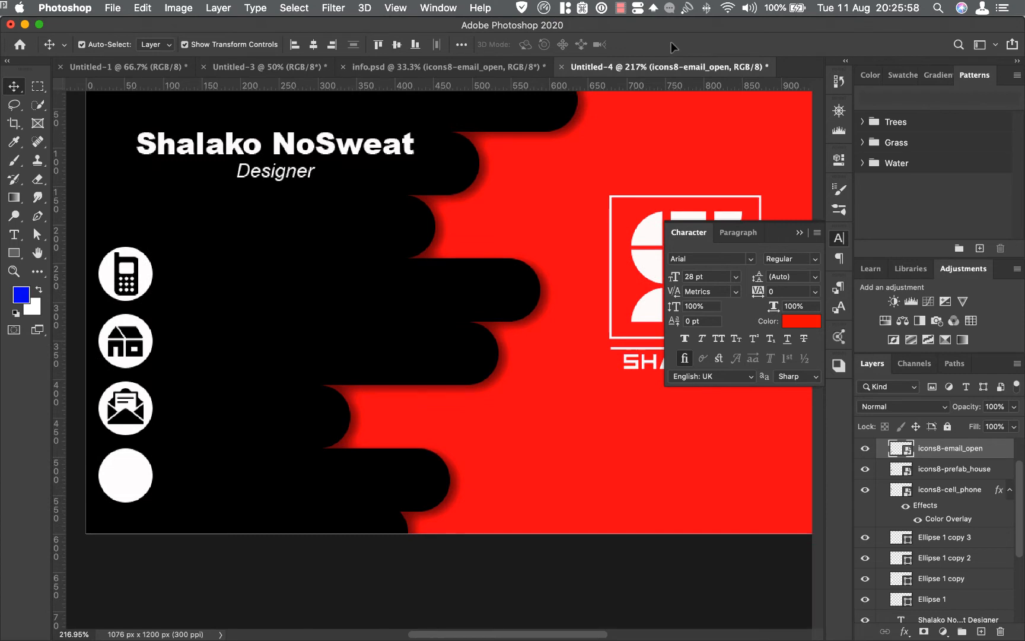
{"action": "scroll", "coordinate": [502, 70], "scroll_direction": "up", "scroll_amount": 1}
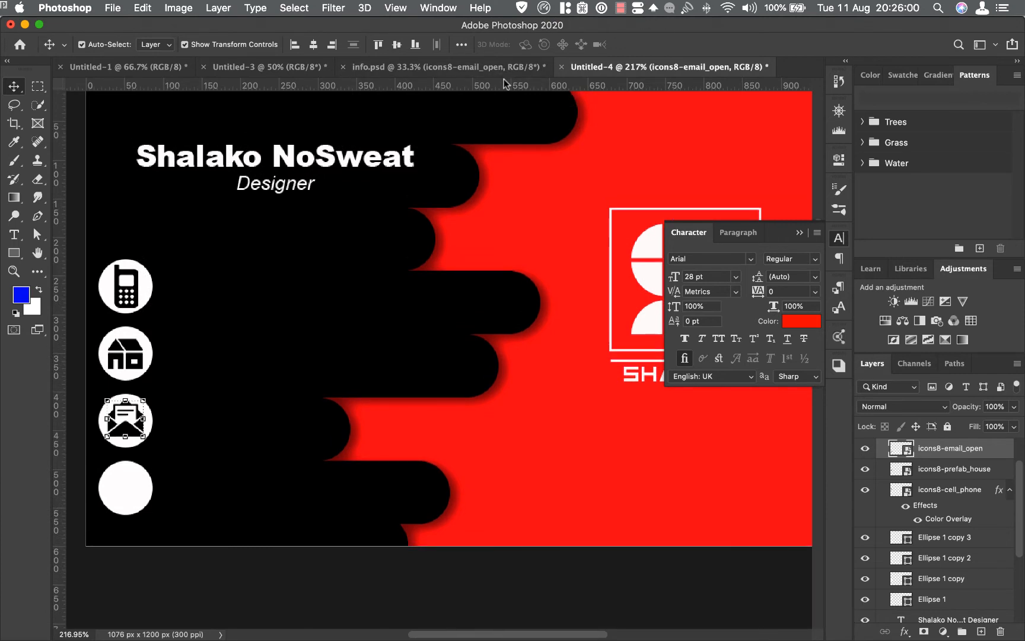
{"action": "left_click", "coordinate": [489, 62]}
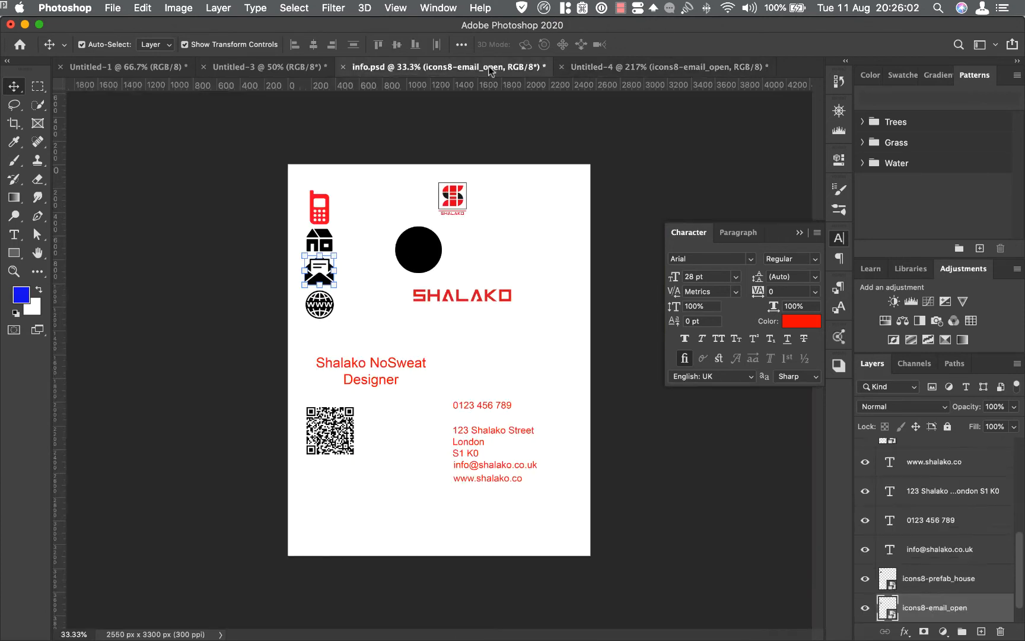
{"action": "left_click", "coordinate": [358, 319]}
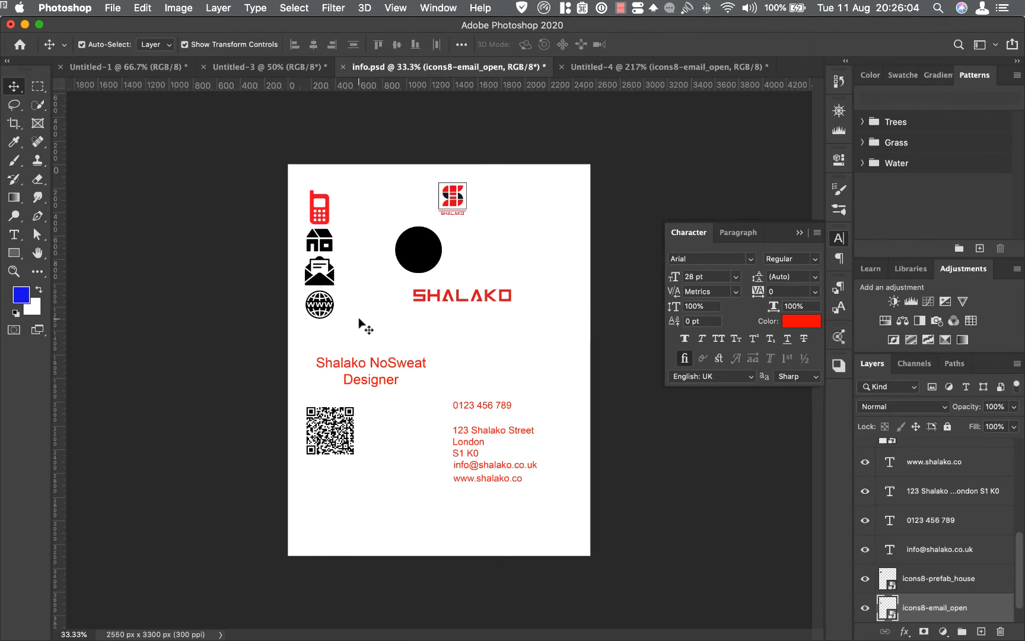
{"action": "left_click_drag", "start_coordinate": [324, 301], "coordinate": [575, 74]}
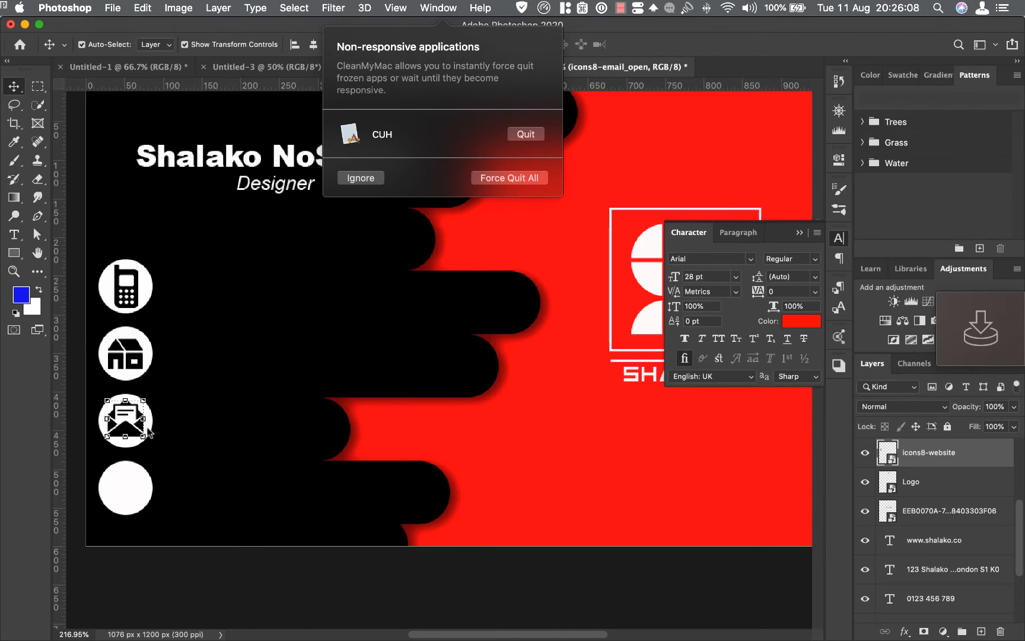
{"action": "left_click_drag", "start_coordinate": [237, 446], "coordinate": [243, 441]}
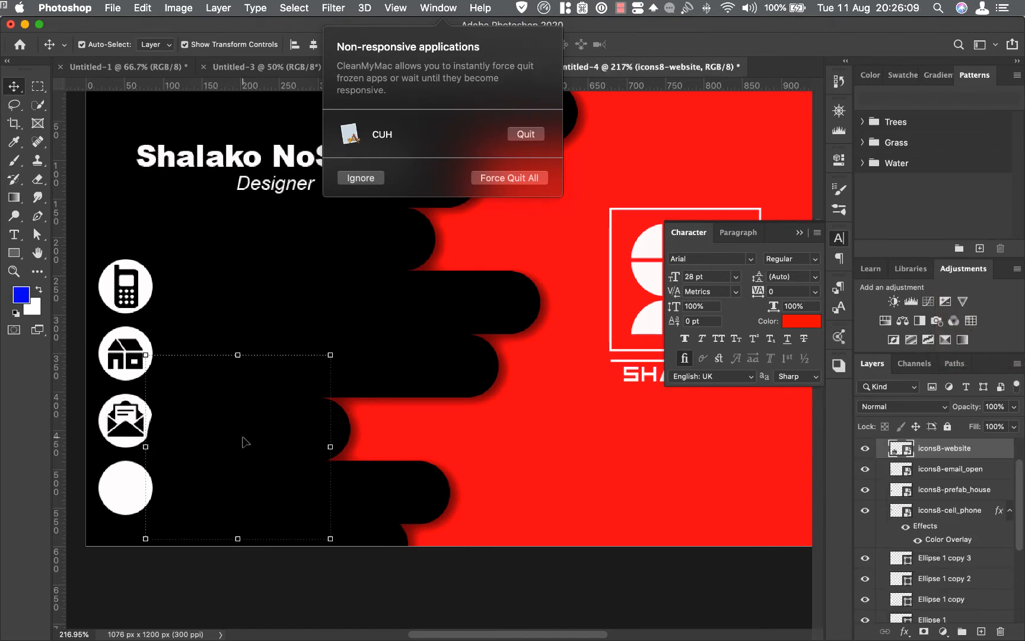
{"action": "left_click", "coordinate": [360, 178]}
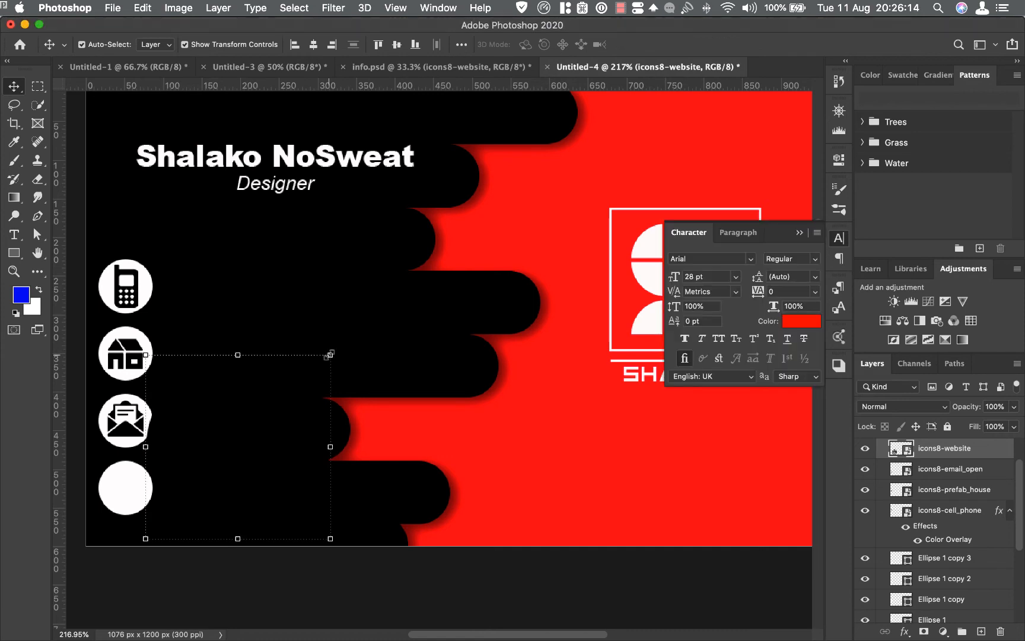
{"action": "left_click_drag", "start_coordinate": [301, 392], "coordinate": [123, 486]}
{"action": "mouse_move", "coordinate": [137, 501]}
{"action": "left_mouse_down"}
{"action": "mouse_move", "coordinate": [146, 509]}
{"action": "mouse_move", "coordinate": [125, 485]}
{"action": "mouse_move", "coordinate": [148, 510]}
{"action": "mouse_move", "coordinate": [135, 483]}
{"action": "left_mouse_up"}
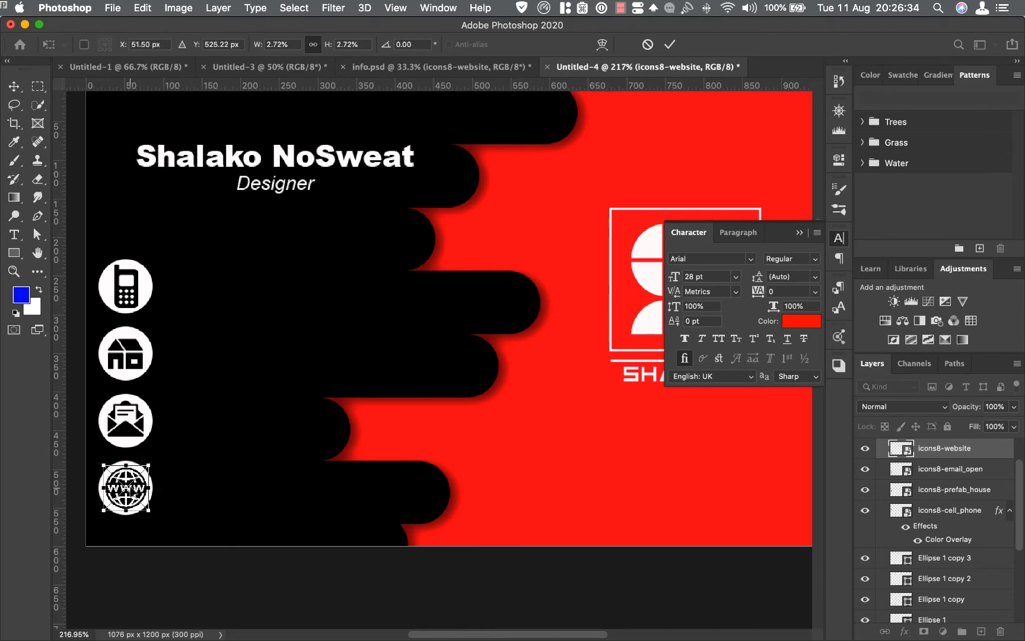
{"action": "left_click", "coordinate": [669, 46]}
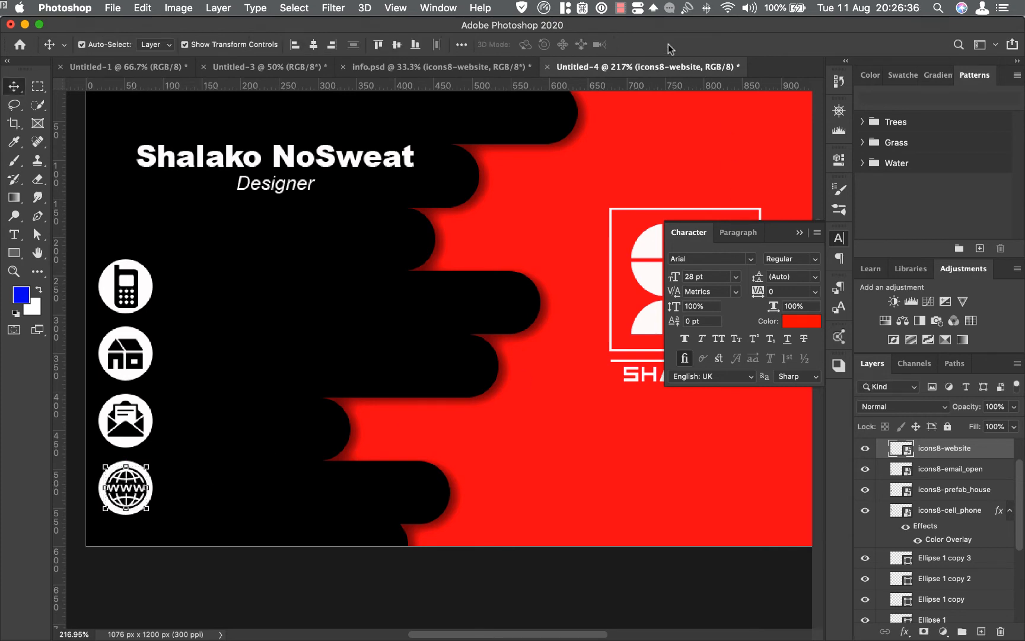
Copy the phone number text from info.psd onto the card, set it to 10 pt and place it beside the cell phone circle
{"action": "left_click", "coordinate": [387, 67]}
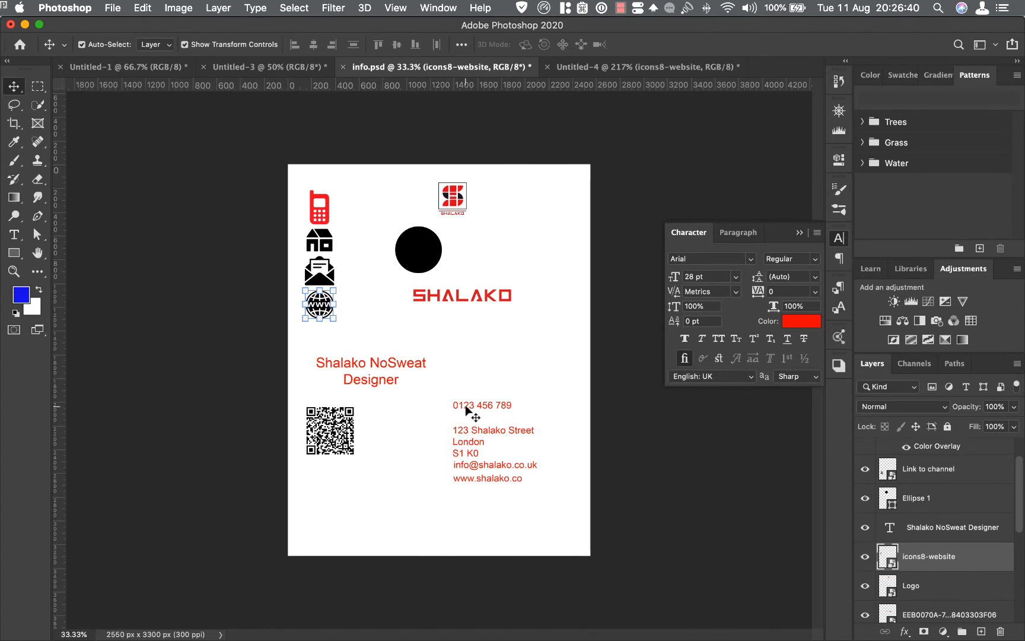
{"action": "left_click_drag", "start_coordinate": [469, 412], "coordinate": [563, 98]}
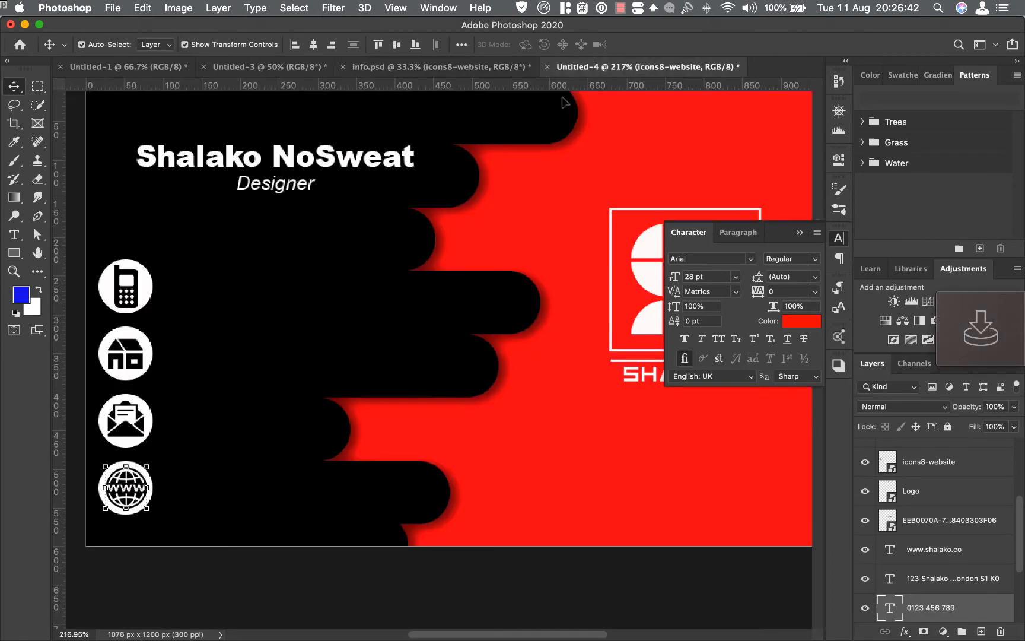
{"action": "left_click_drag", "start_coordinate": [293, 291], "coordinate": [294, 287]}
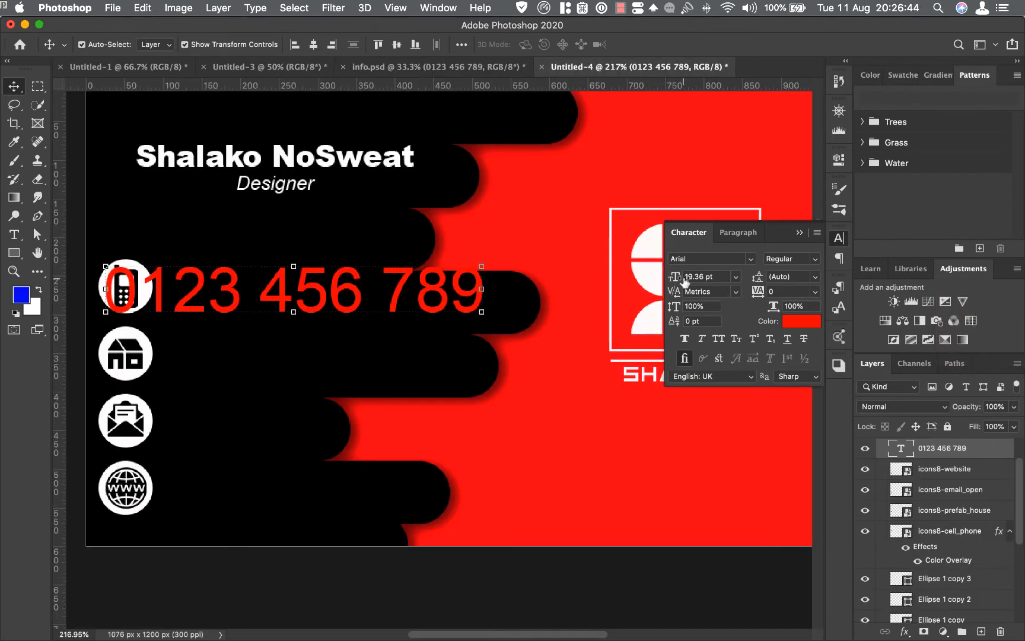
{"action": "left_click_drag", "start_coordinate": [674, 277], "coordinate": [668, 280]}
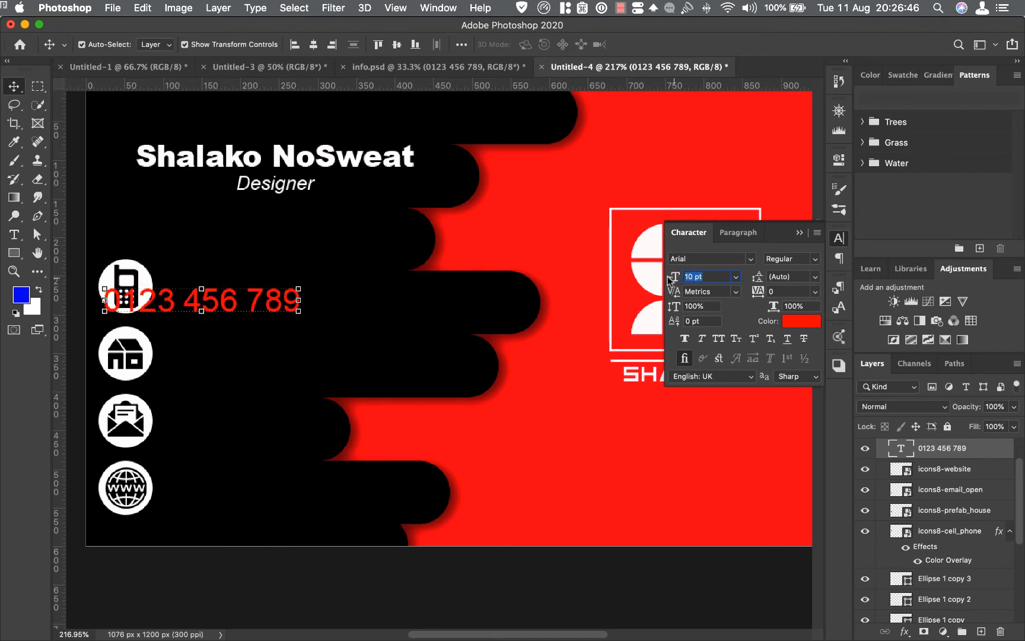
{"action": "key", "text": "Return"}
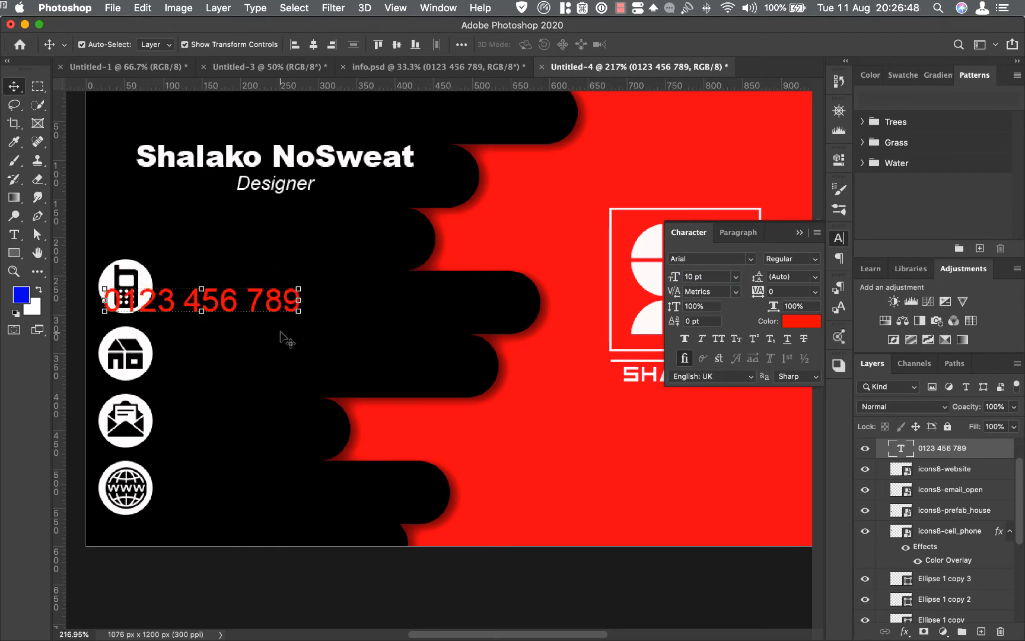
{"action": "left_click_drag", "start_coordinate": [235, 310], "coordinate": [296, 298]}
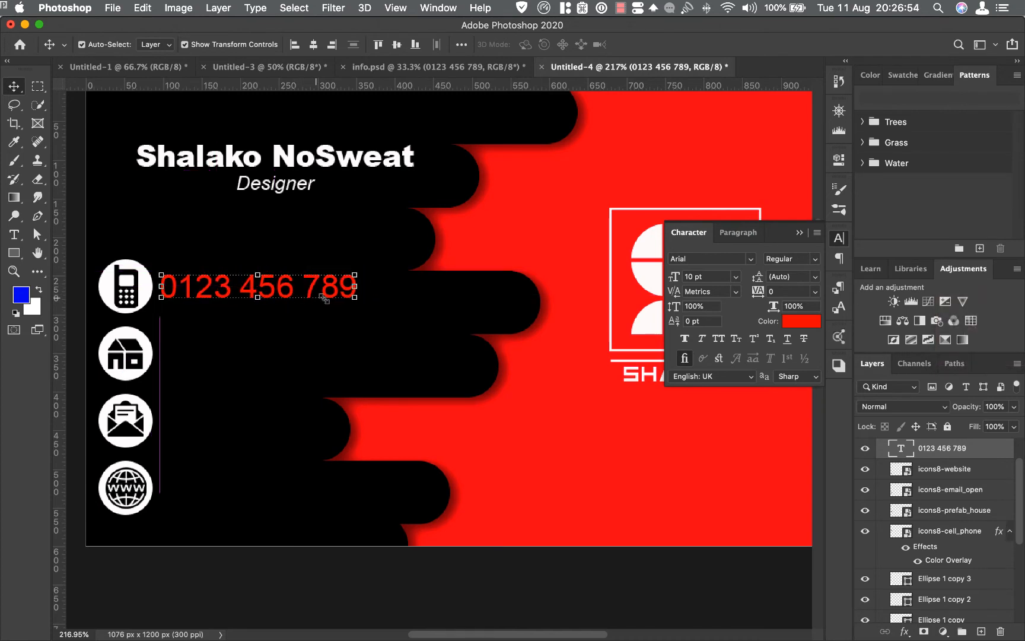
Change the phone number's text colour to near-white fcfbfb
{"action": "left_click", "coordinate": [802, 321]}
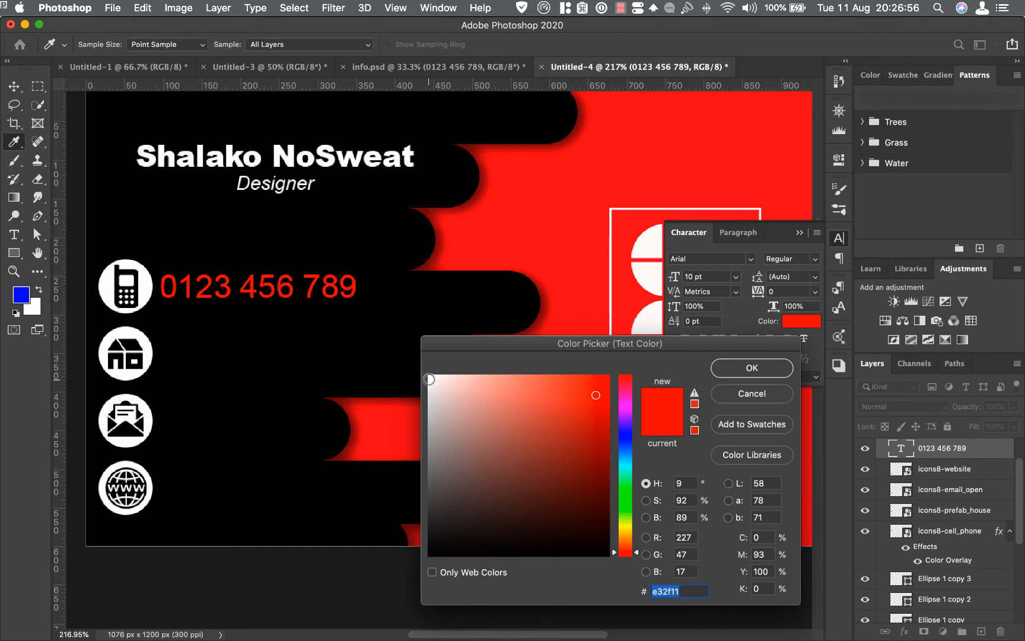
{"action": "left_click", "coordinate": [429, 376]}
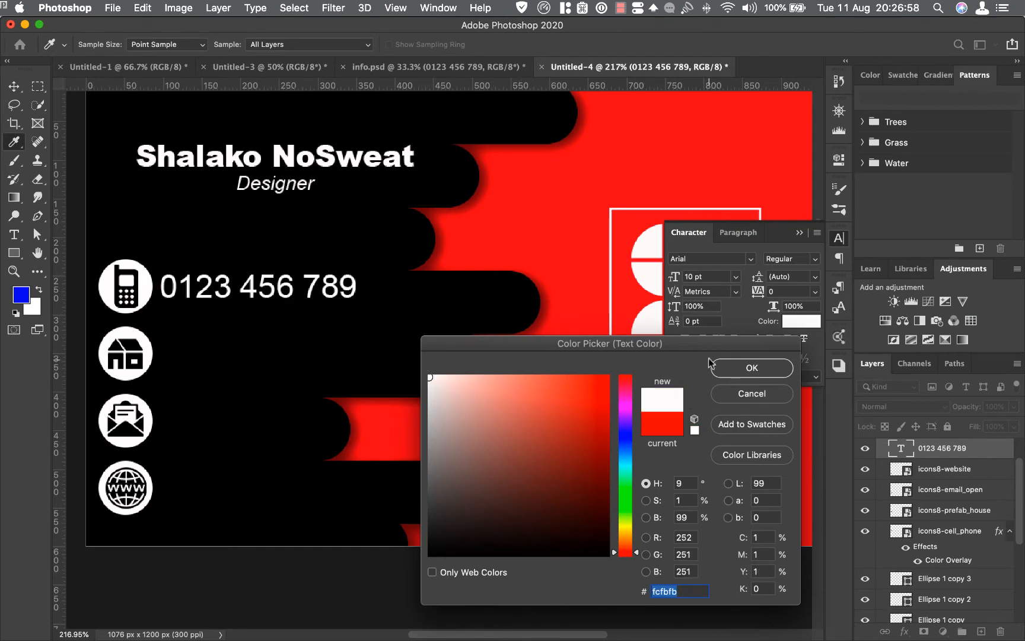
{"action": "left_click", "coordinate": [749, 368]}
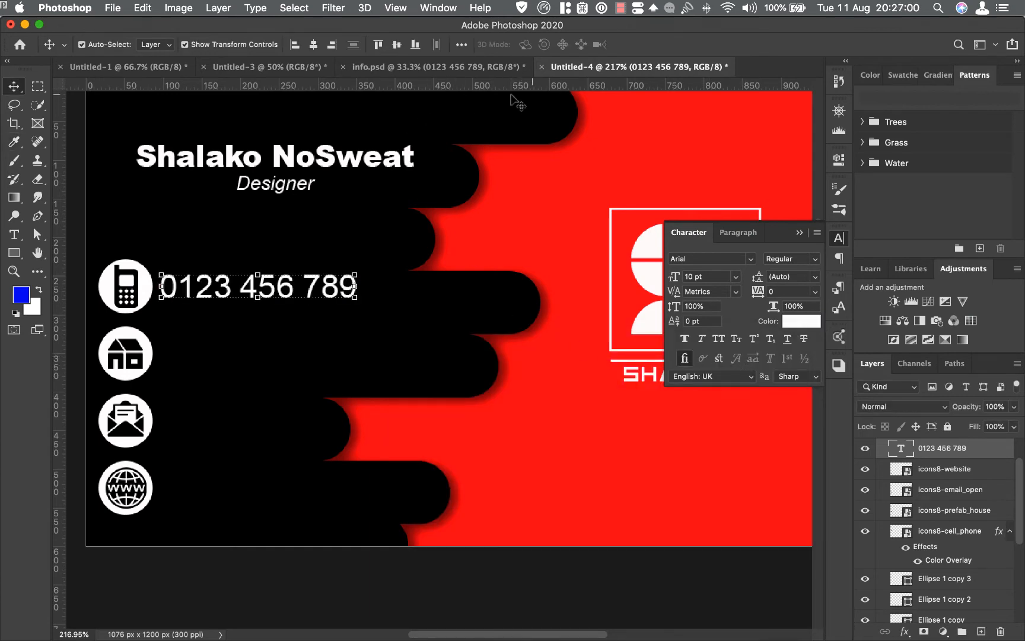
Copy the street address text from info.psd onto the card, set it to 8 pt and place it beside the house circle
{"action": "left_click", "coordinate": [468, 66]}
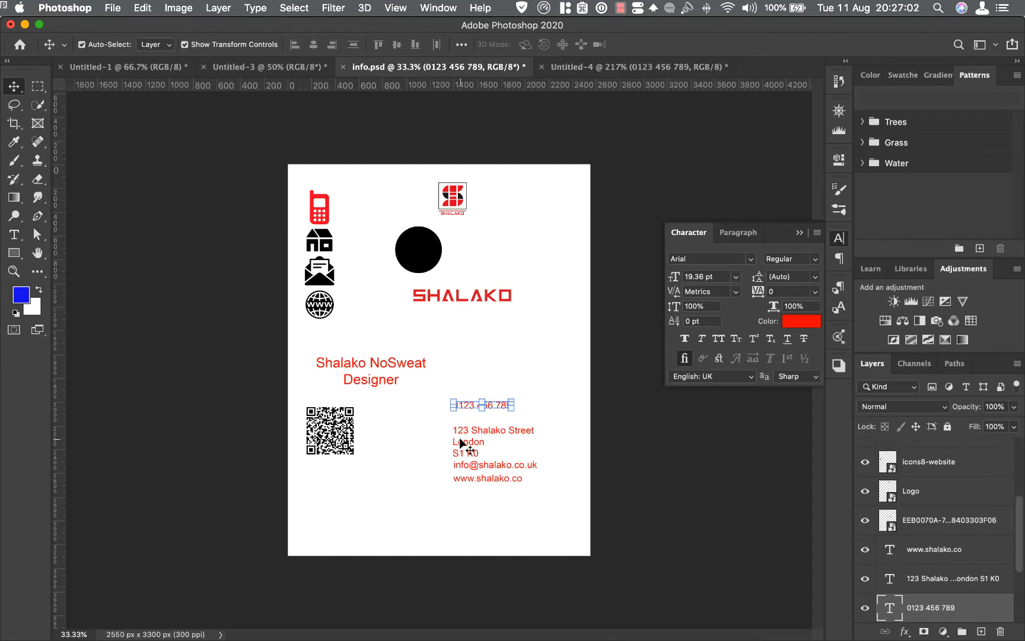
{"action": "left_click_drag", "start_coordinate": [465, 439], "coordinate": [601, 77]}
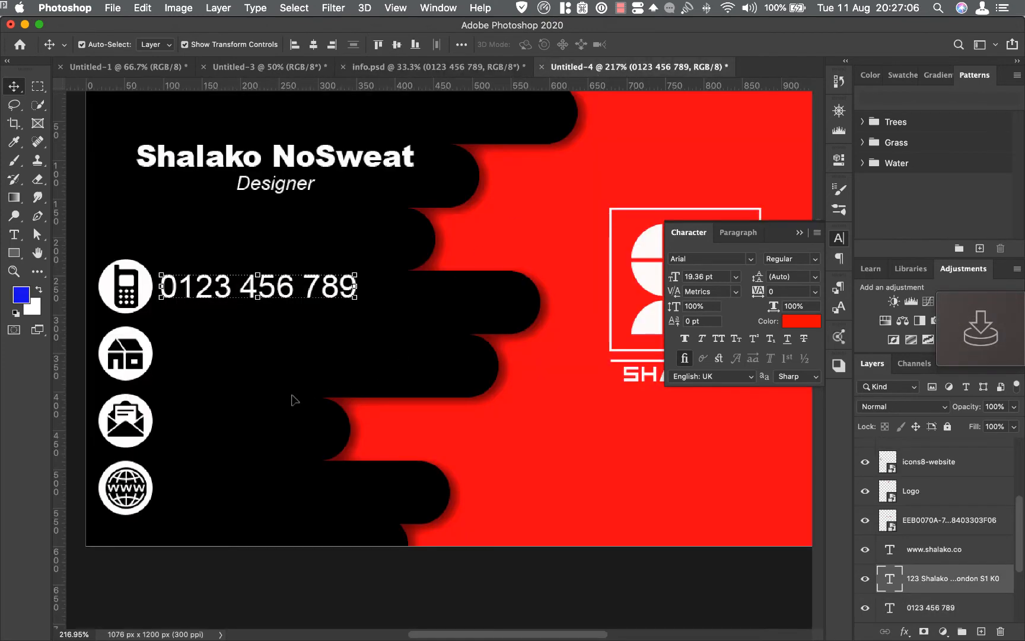
{"action": "left_click_drag", "start_coordinate": [295, 400], "coordinate": [267, 365]}
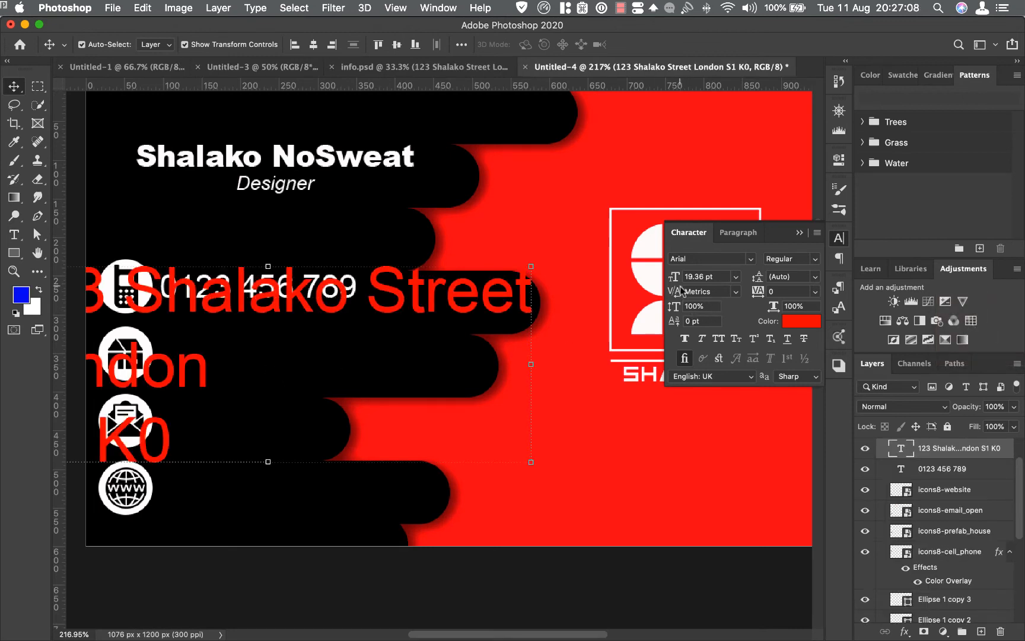
{"action": "left_click_drag", "start_coordinate": [674, 277], "coordinate": [669, 278]}
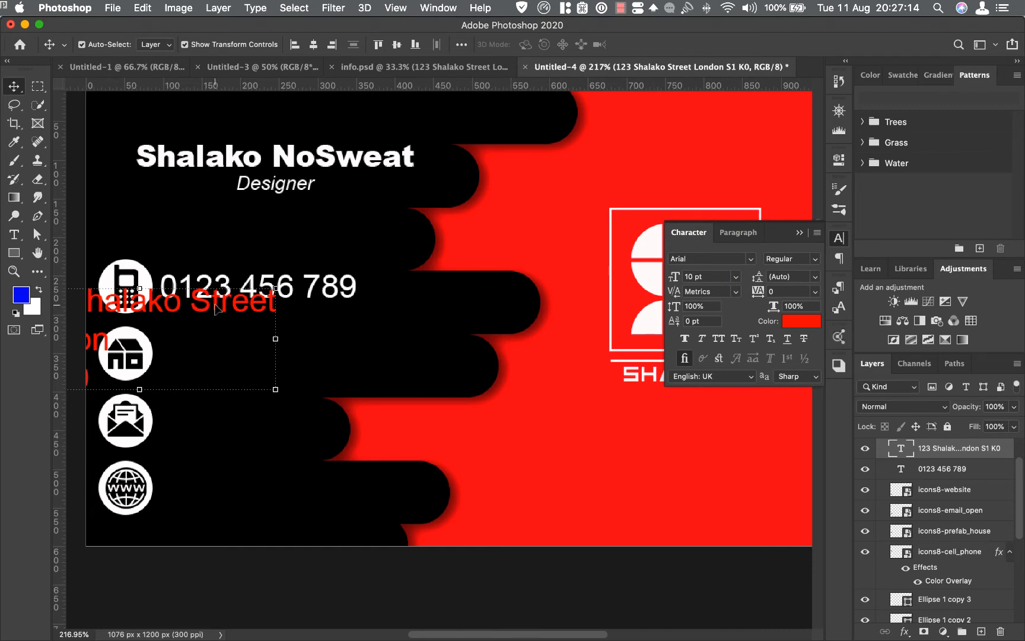
{"action": "left_click_drag", "start_coordinate": [216, 308], "coordinate": [371, 340]}
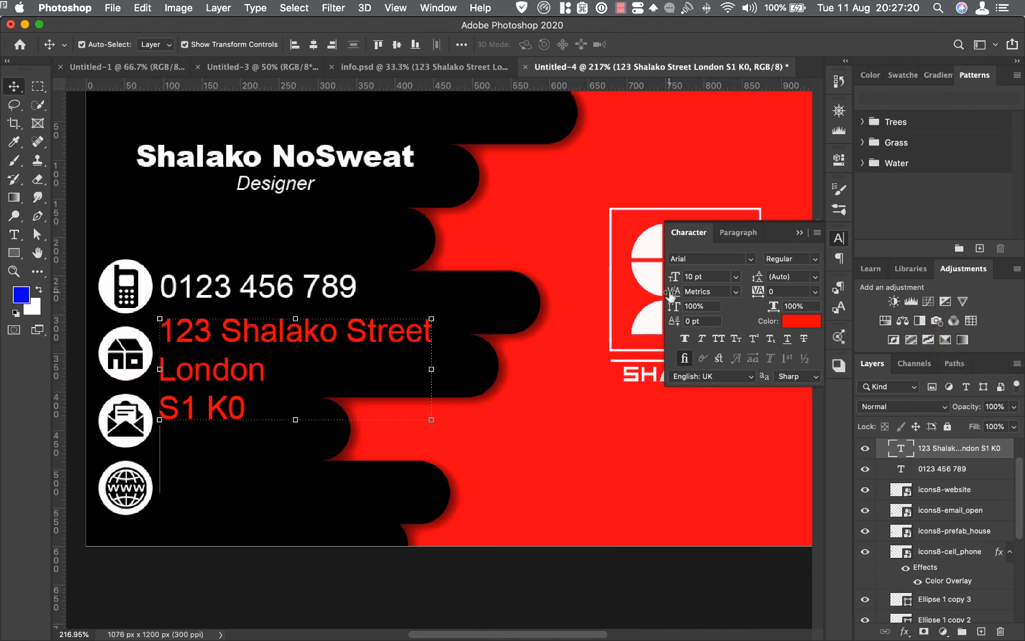
{"action": "left_click_drag", "start_coordinate": [675, 283], "coordinate": [675, 283]}
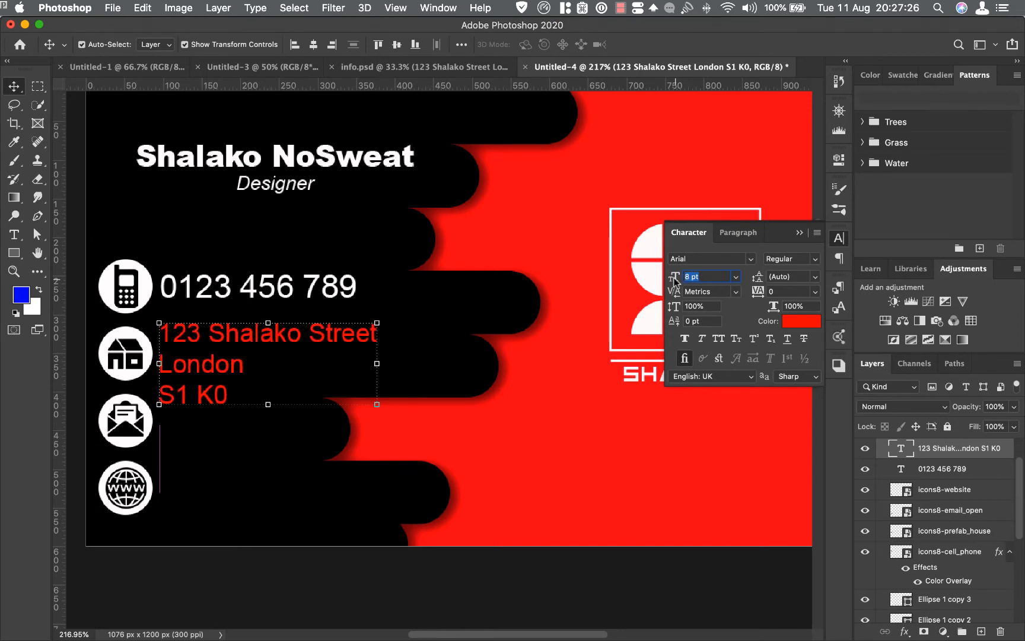
Change the street address text's colour to near-white fcfcfc
{"action": "left_click", "coordinate": [805, 322]}
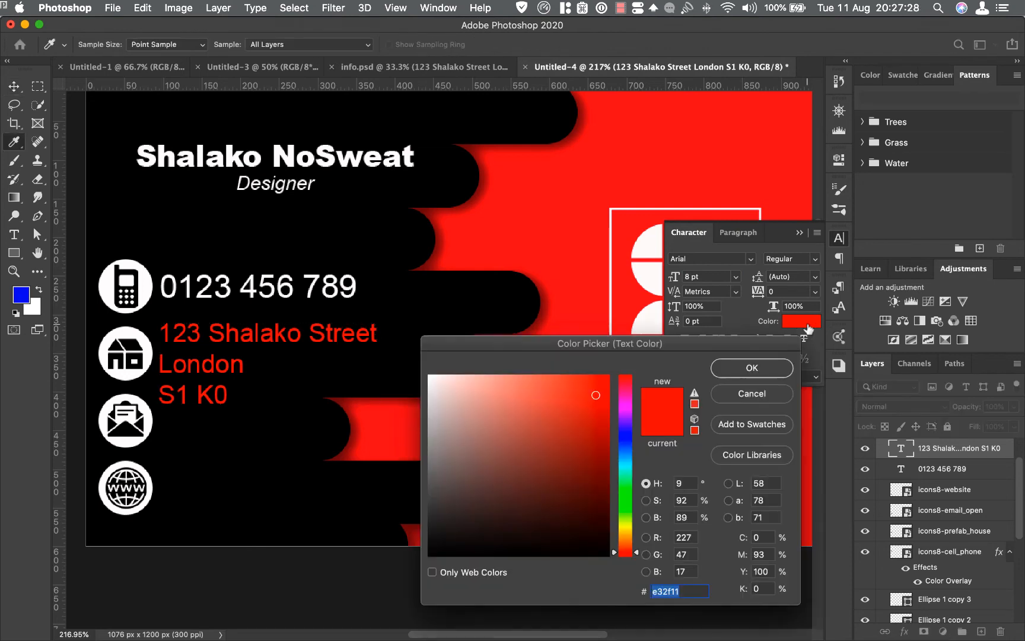
{"action": "left_click", "coordinate": [428, 377]}
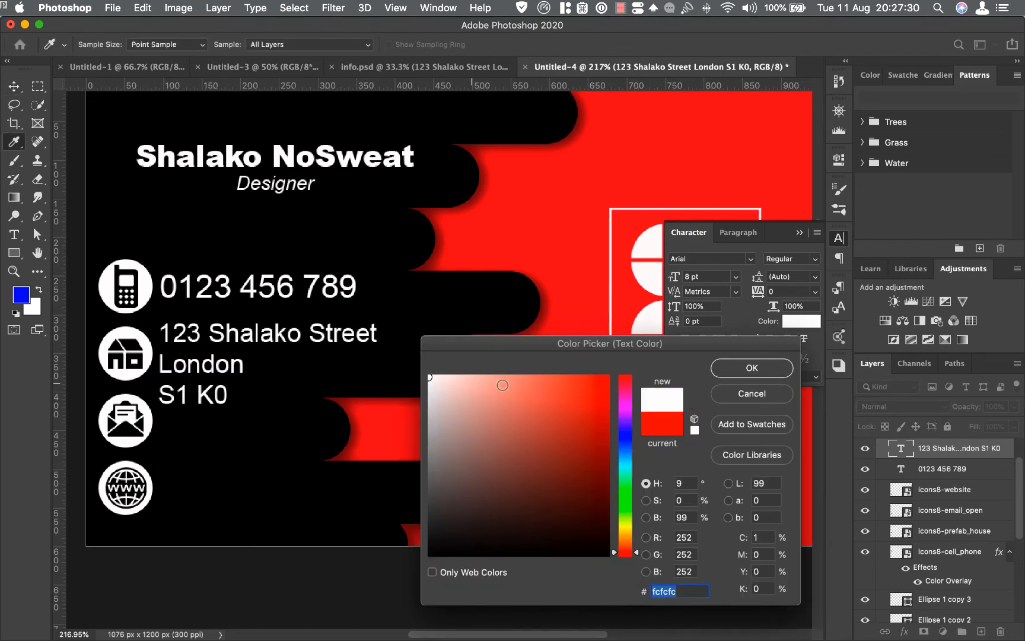
{"action": "left_click", "coordinate": [733, 374]}
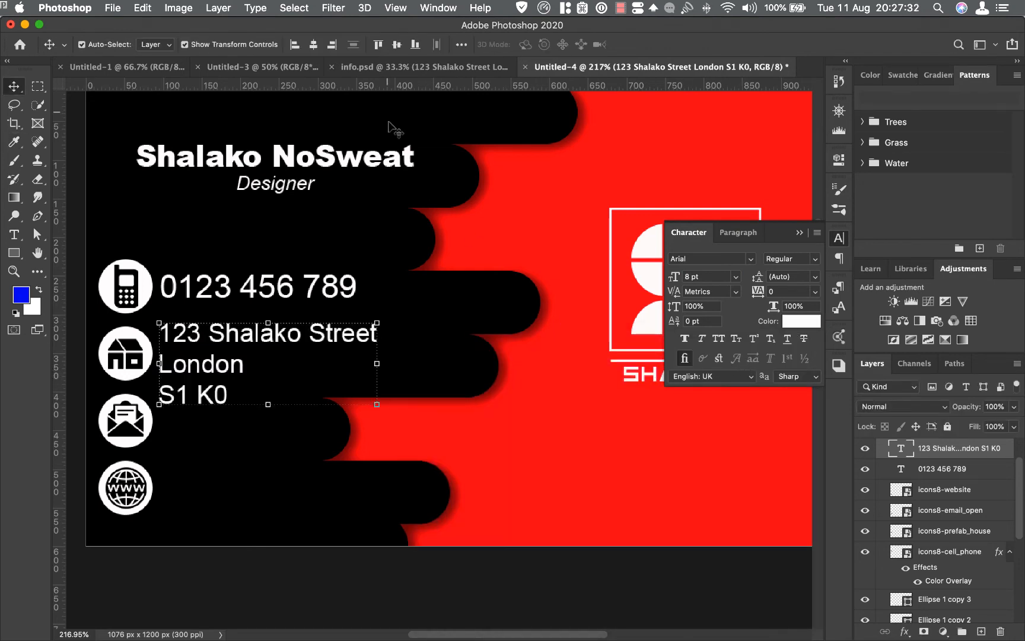
Copy the email address text from info.psd onto the card, set it to 7 pt and place it beside the envelope circle
{"action": "left_click", "coordinate": [469, 68]}
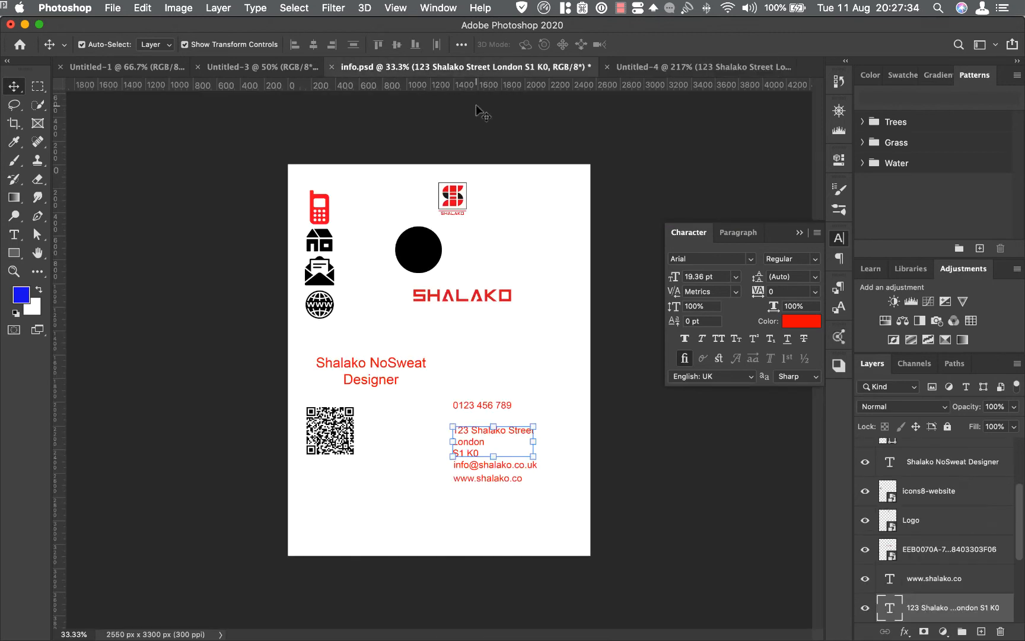
{"action": "left_click", "coordinate": [524, 516]}
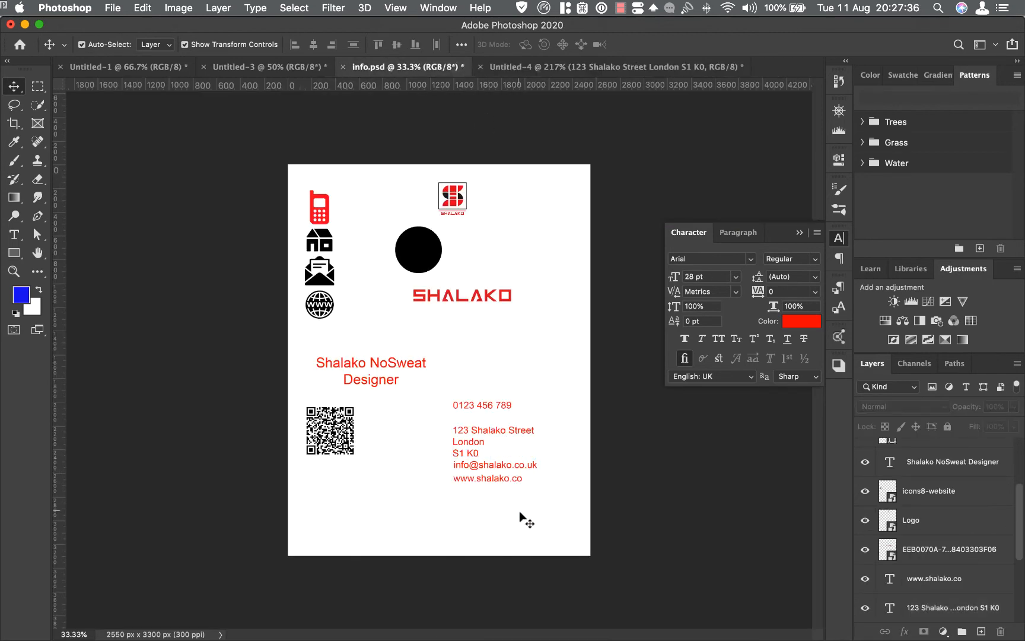
{"action": "left_click_drag", "start_coordinate": [477, 469], "coordinate": [287, 448]}
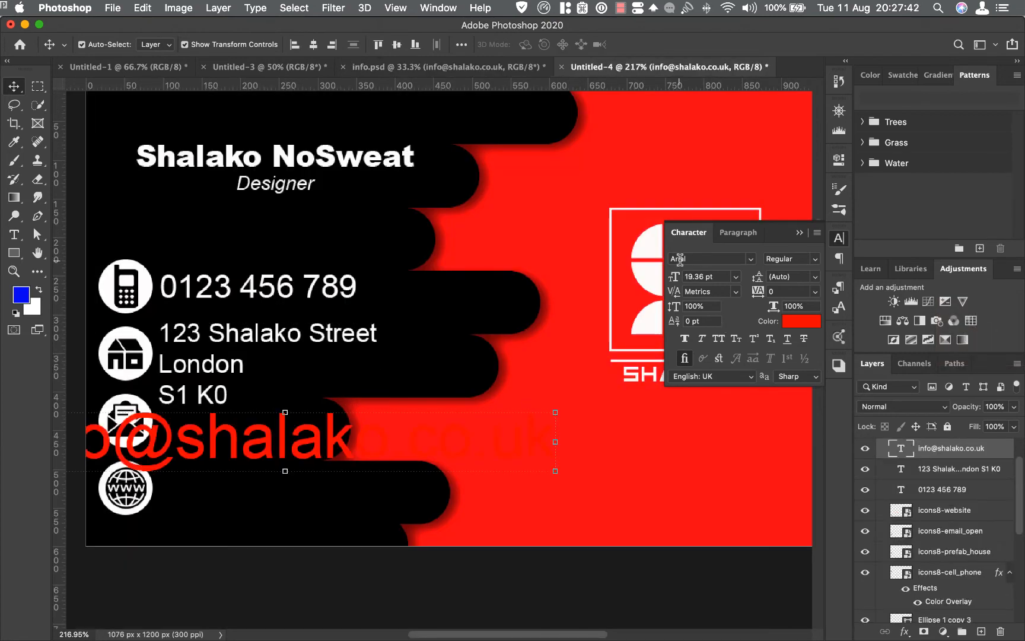
{"action": "left_click_drag", "start_coordinate": [676, 276], "coordinate": [669, 274]}
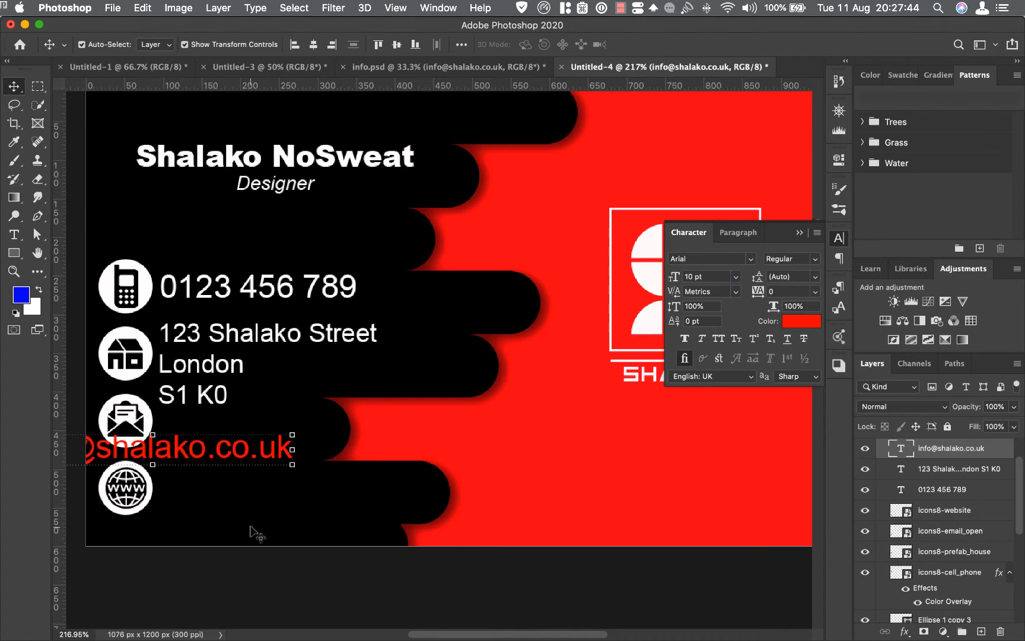
{"action": "left_click_drag", "start_coordinate": [206, 461], "coordinate": [332, 444]}
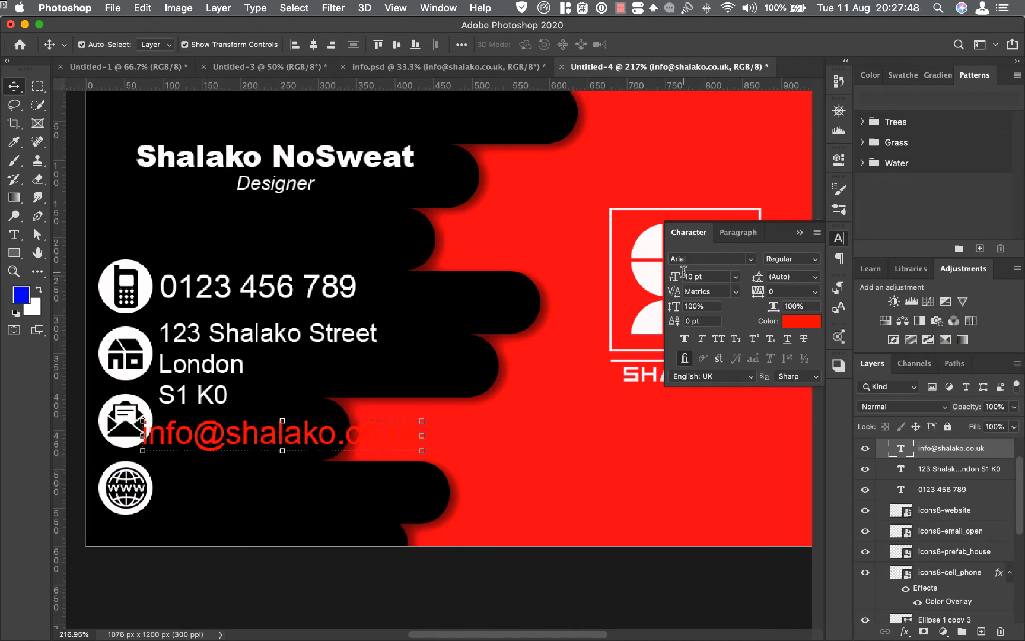
{"action": "left_click_drag", "start_coordinate": [683, 273], "coordinate": [677, 278]}
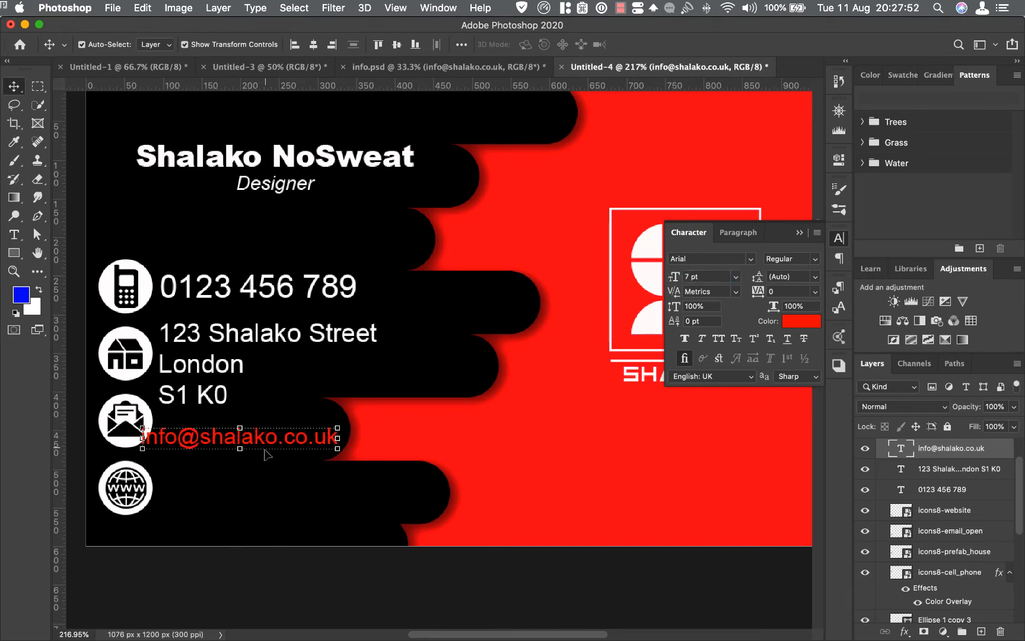
{"action": "left_click_drag", "start_coordinate": [259, 446], "coordinate": [274, 431]}
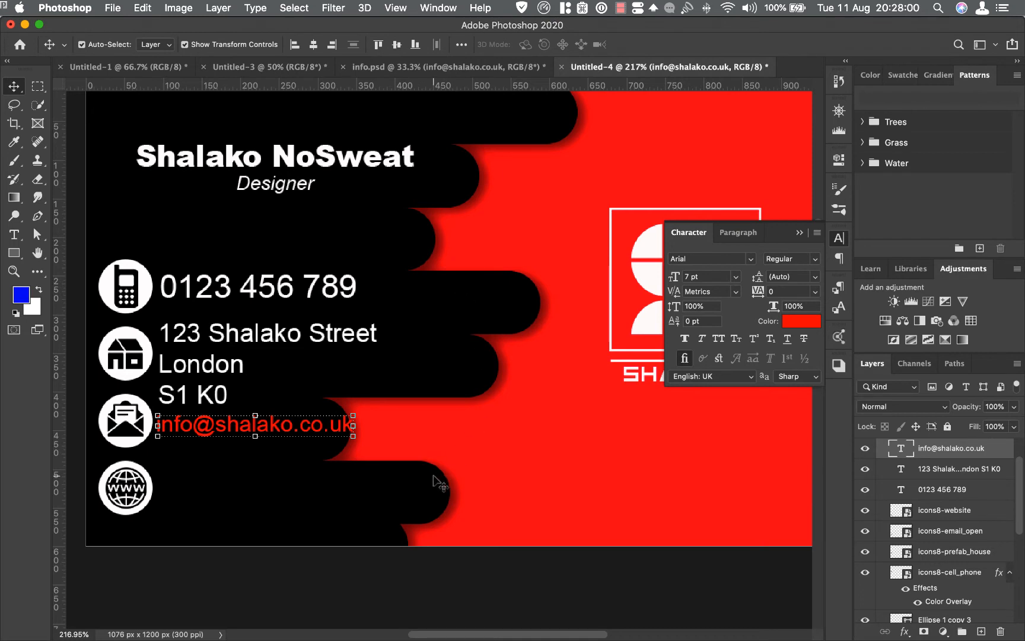
Shift the black bar behind the email address slightly right and align the email text with the phone number's left edge
{"action": "left_click", "coordinate": [304, 458]}
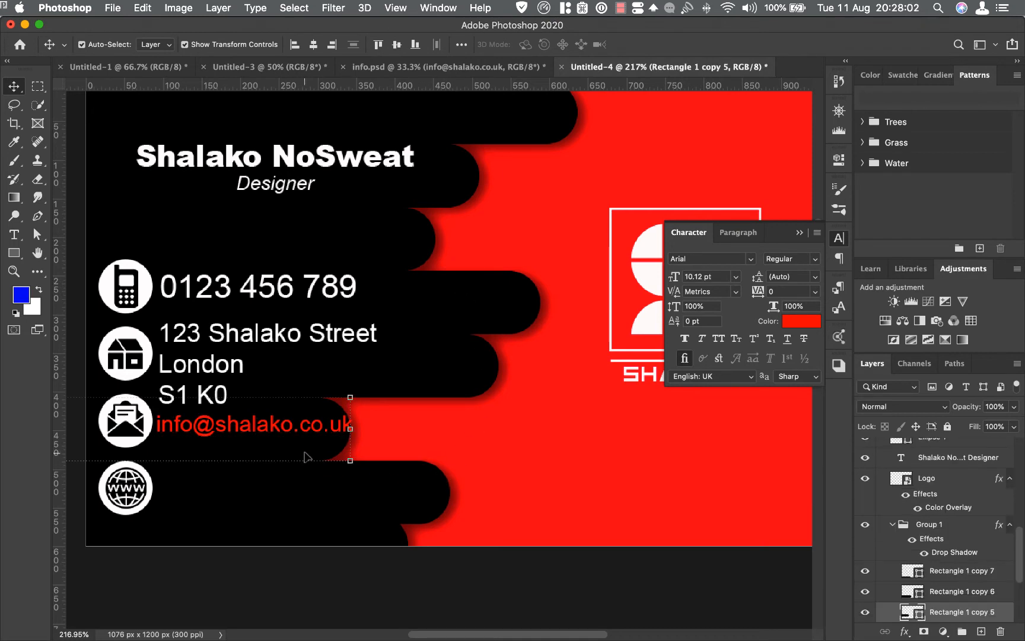
{"action": "left_click_drag", "start_coordinate": [306, 456], "coordinate": [316, 456]}
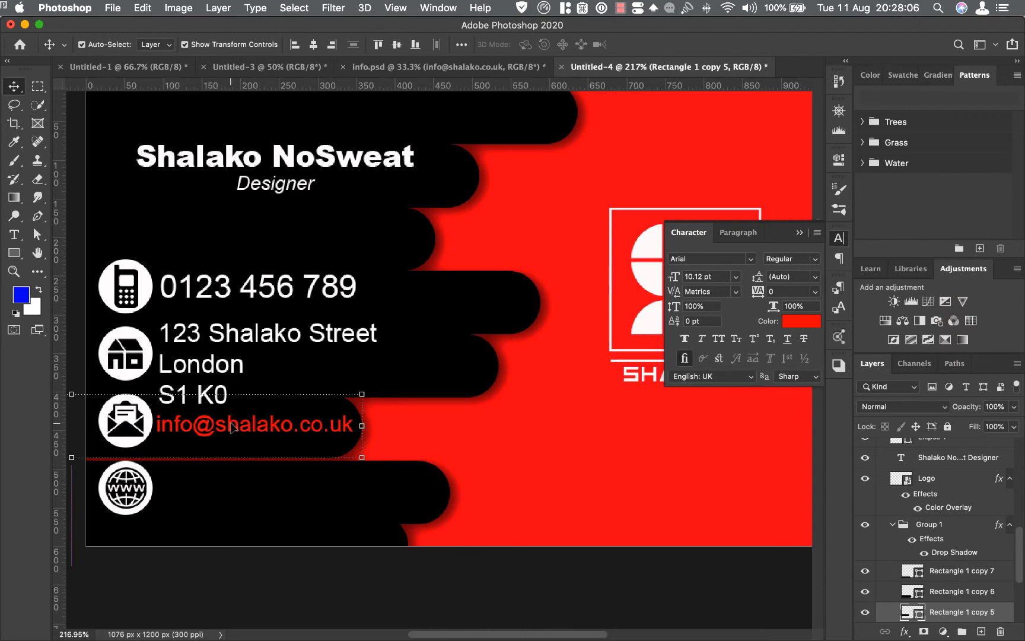
{"action": "left_click", "coordinate": [234, 425]}
{"action": "key", "text": "Right"}
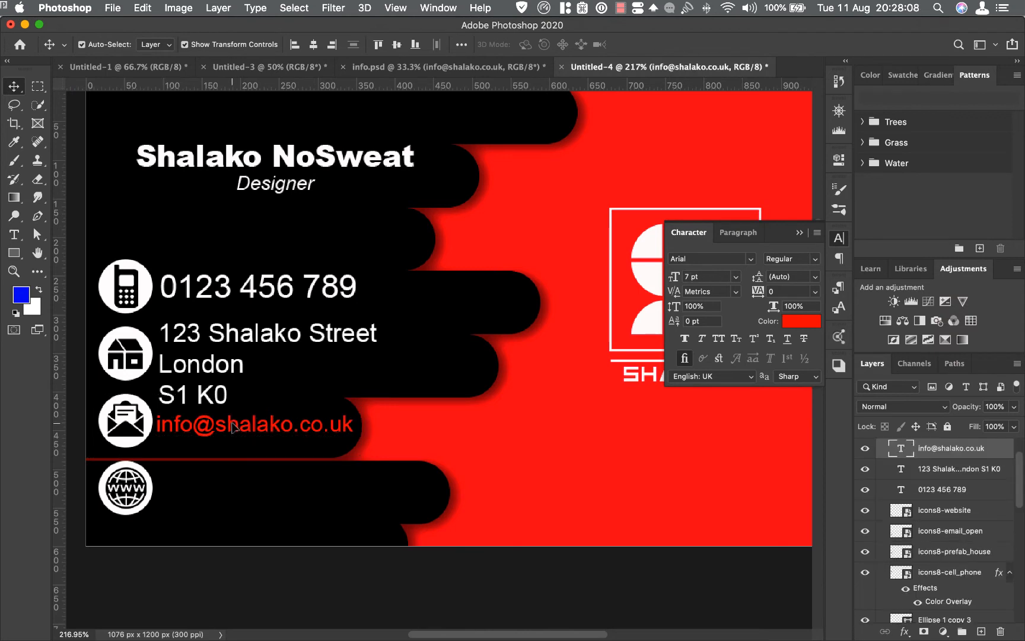
{"action": "left_click_drag", "start_coordinate": [234, 426], "coordinate": [239, 426]}
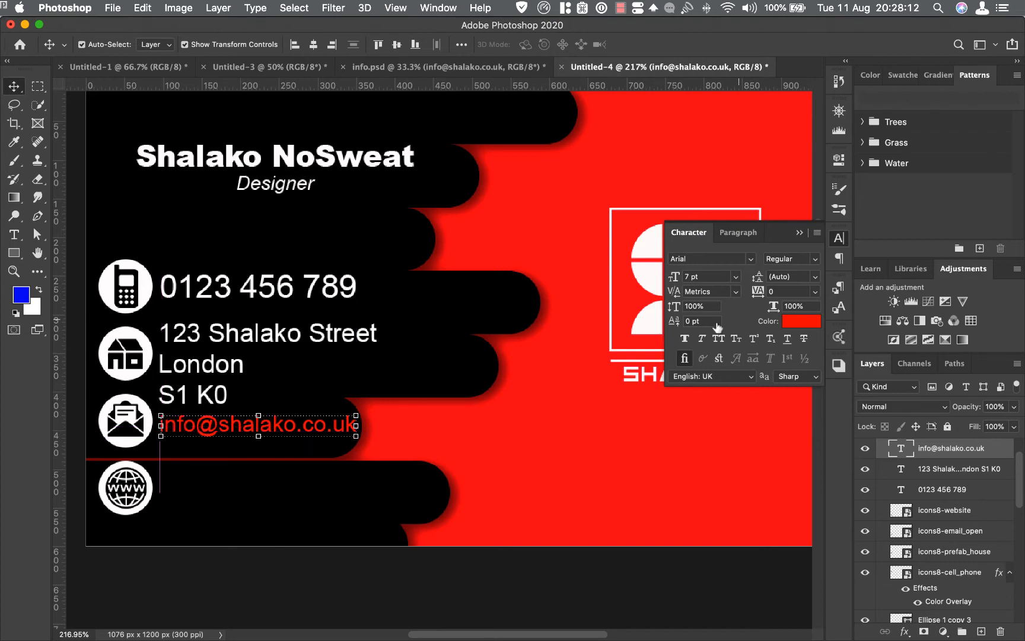
Change the email address text's colour to near-white f8f6f6
{"action": "left_click", "coordinate": [789, 323]}
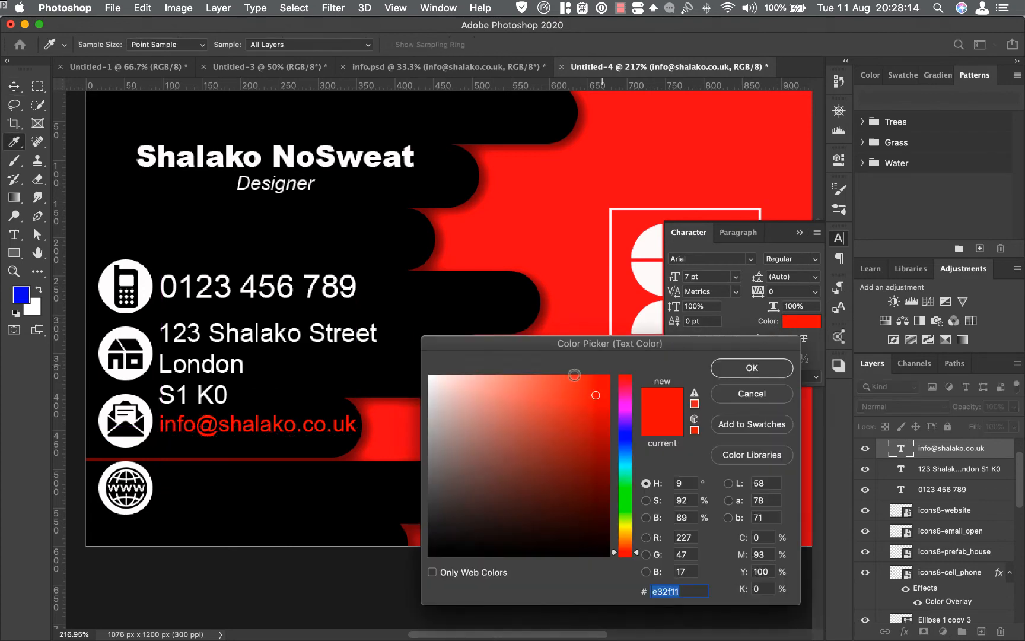
{"action": "left_click", "coordinate": [429, 379]}
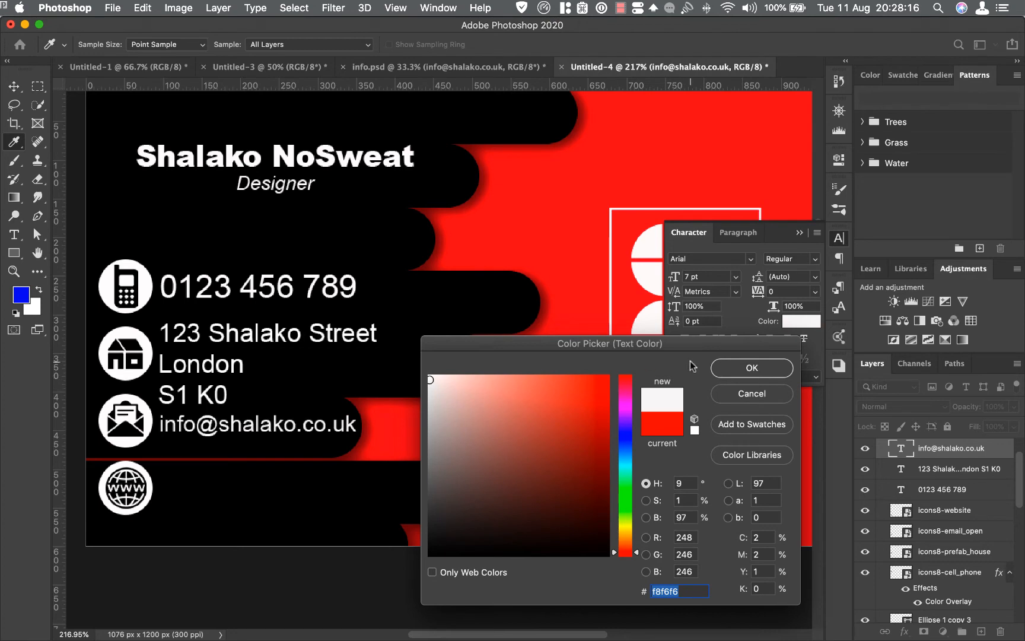
{"action": "left_click", "coordinate": [751, 367]}
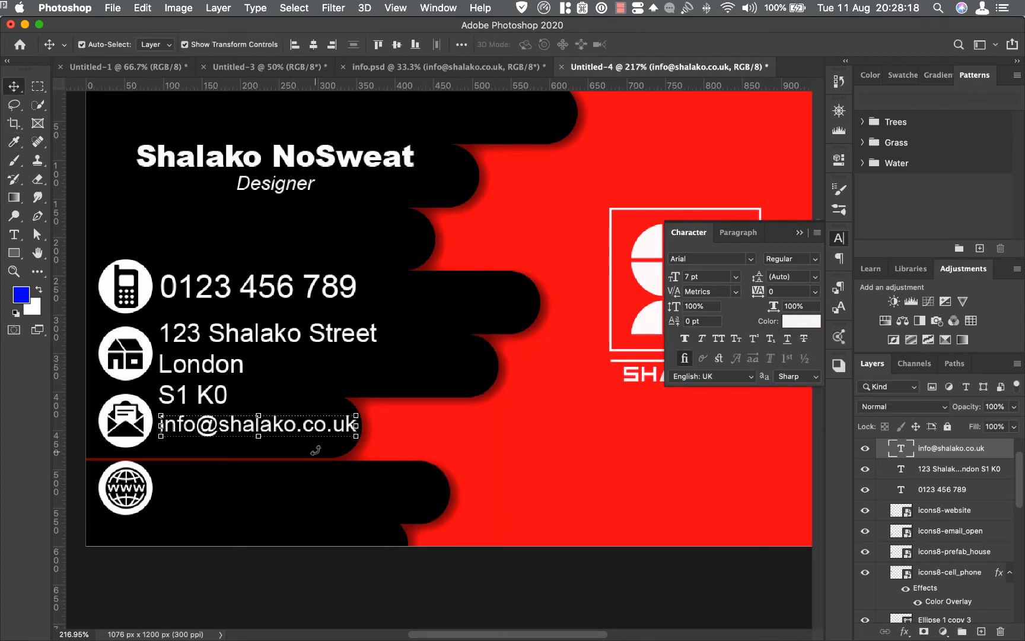
{"action": "left_click", "coordinate": [451, 571]}
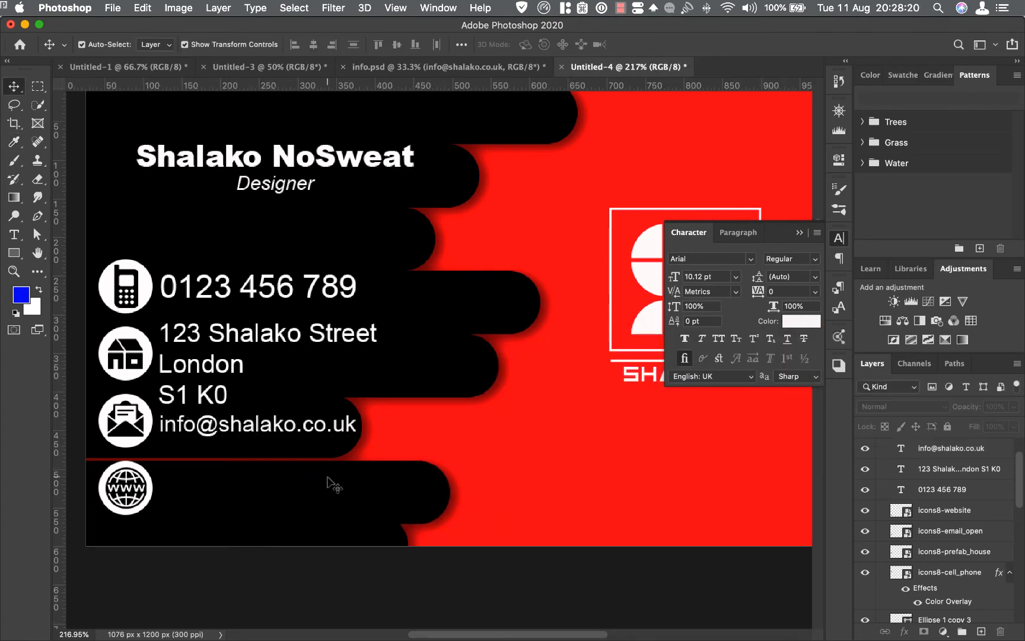
Move the black bar behind the email address slightly down to close the red gap above the website row's bar
{"action": "left_click", "coordinate": [324, 456]}
{"action": "left_click_drag", "start_coordinate": [322, 453], "coordinate": [324, 456]}
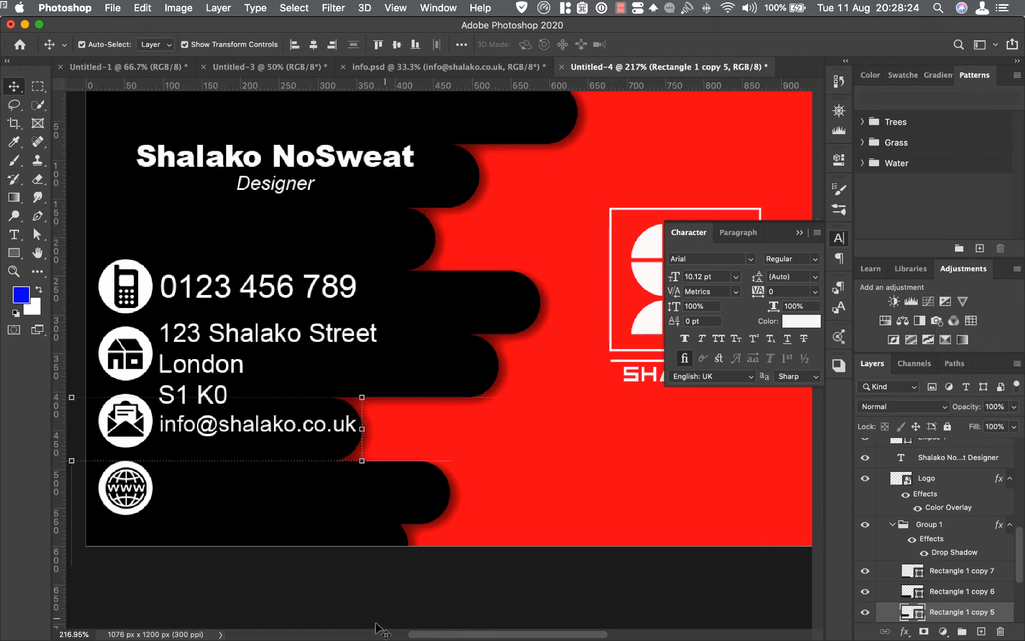
{"action": "left_click", "coordinate": [408, 599]}
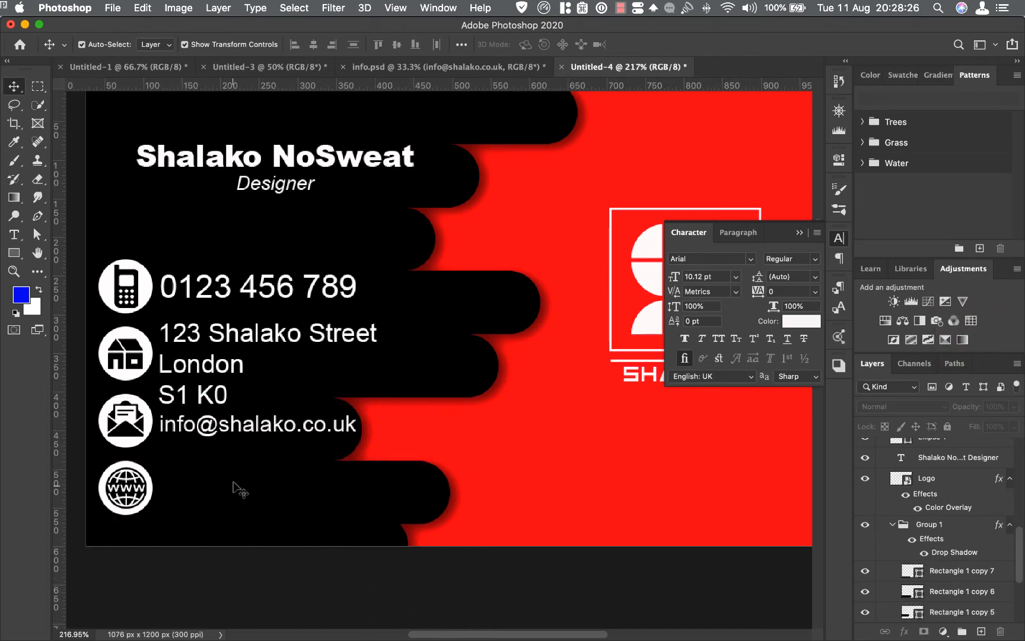
Set the street address text's size to 6 pt
{"action": "left_click", "coordinate": [225, 338]}
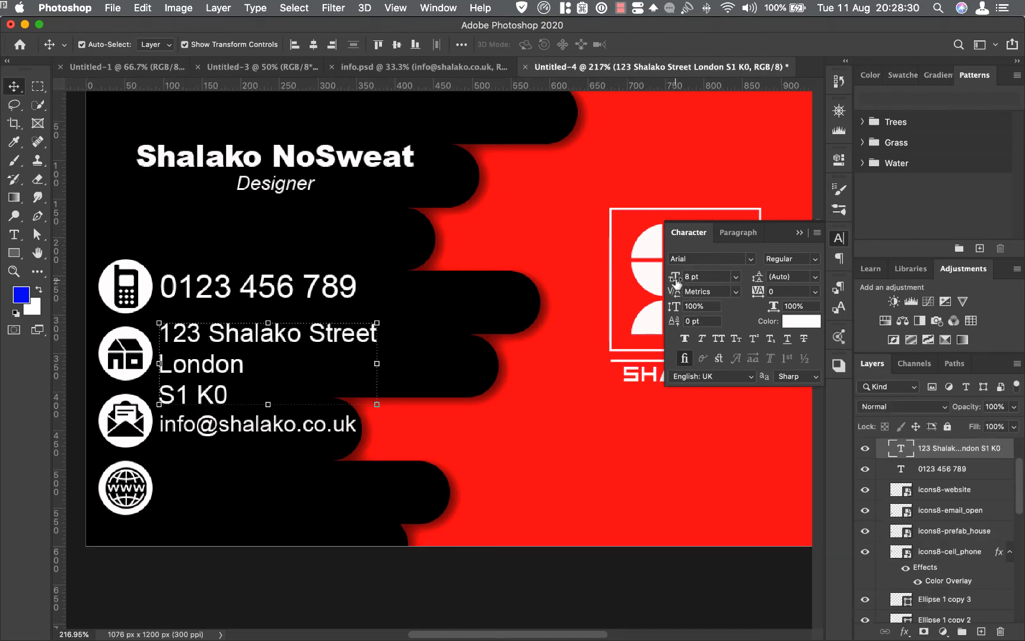
{"action": "left_click_drag", "start_coordinate": [677, 283], "coordinate": [673, 282]}
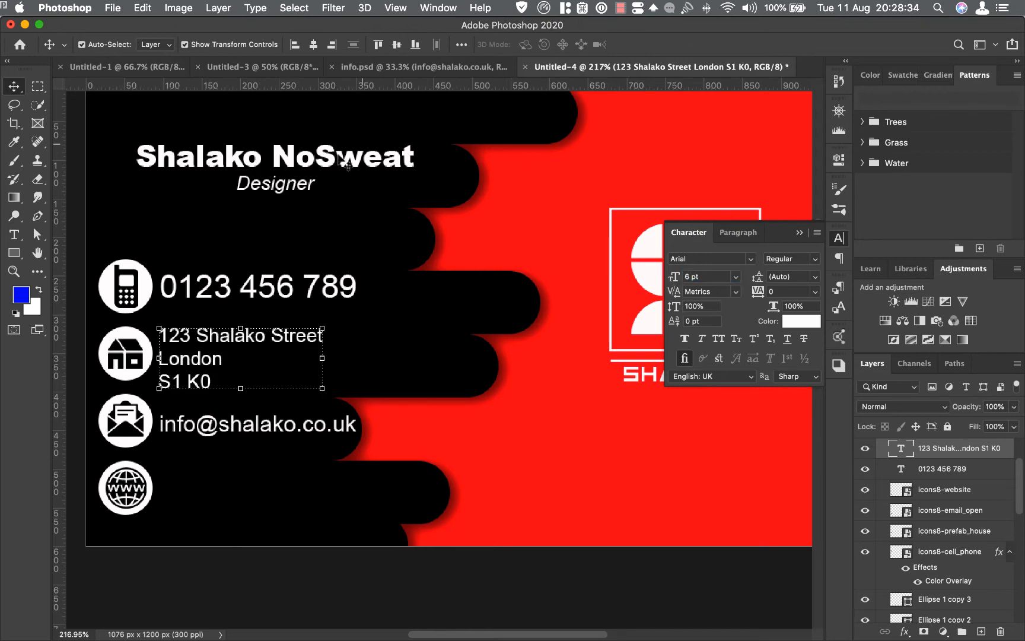
Copy the website address text from info.psd onto the card, place it beside the globe circle and set it to 7 pt
{"action": "left_click", "coordinate": [444, 67]}
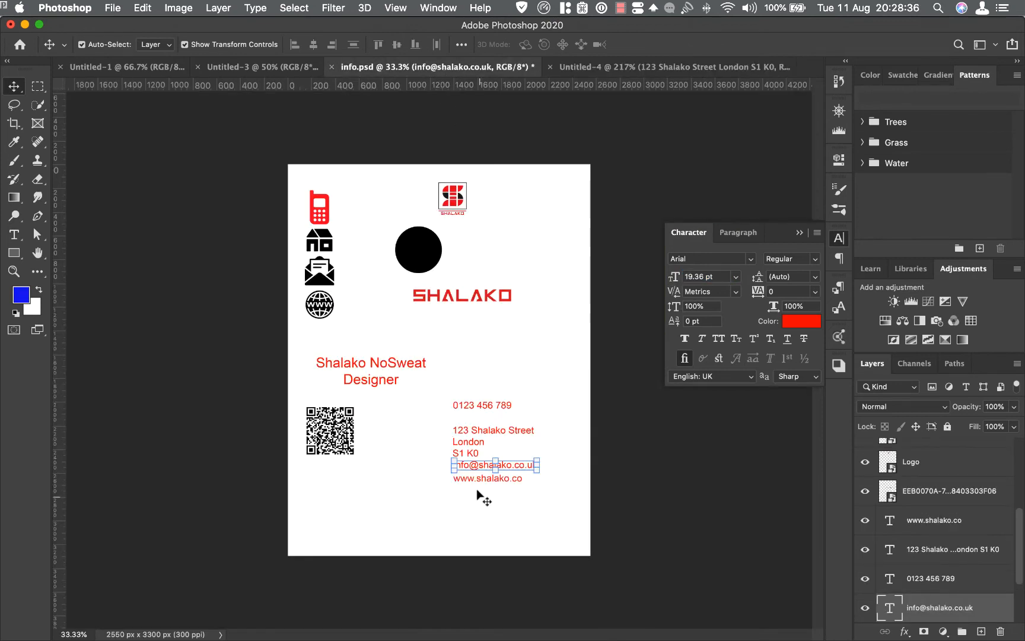
{"action": "left_click", "coordinate": [452, 521]}
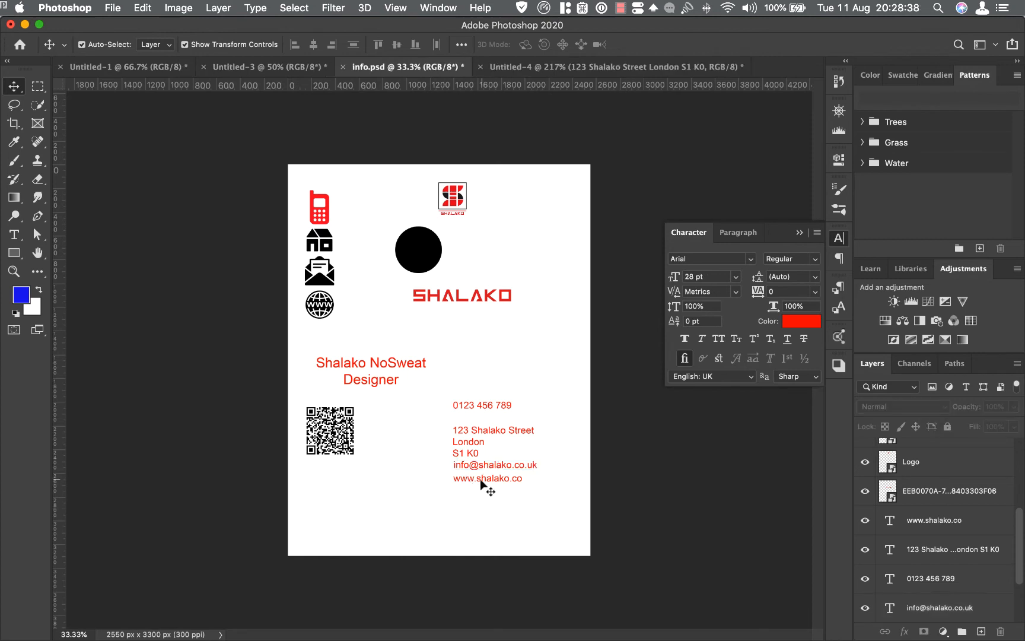
{"action": "left_click_drag", "start_coordinate": [477, 484], "coordinate": [525, 74]}
{"action": "left_click_drag", "start_coordinate": [376, 419], "coordinate": [287, 504]}
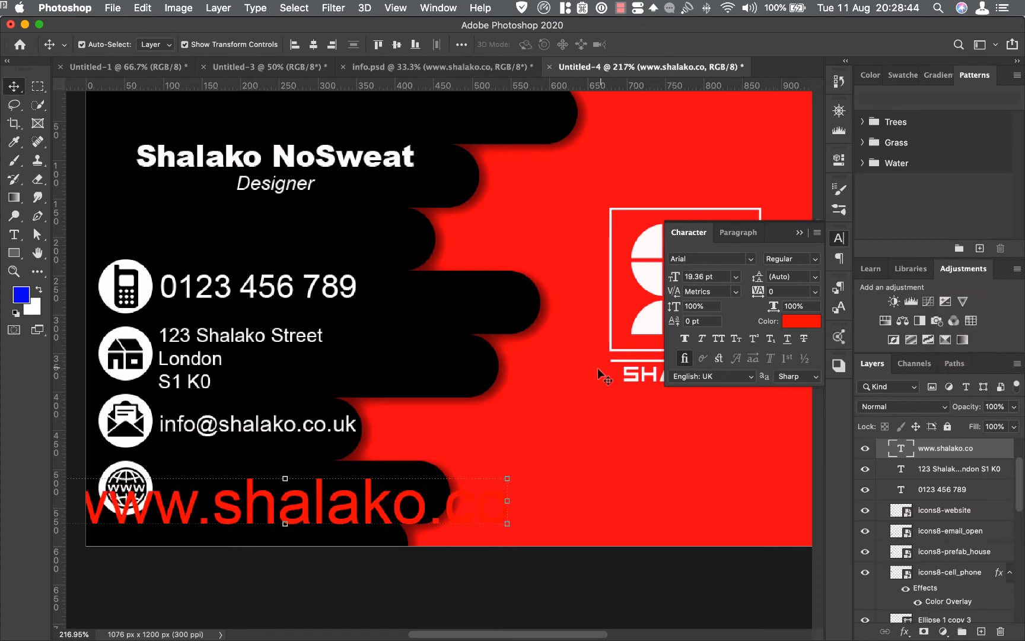
{"action": "left_click_drag", "start_coordinate": [674, 276], "coordinate": [661, 279]}
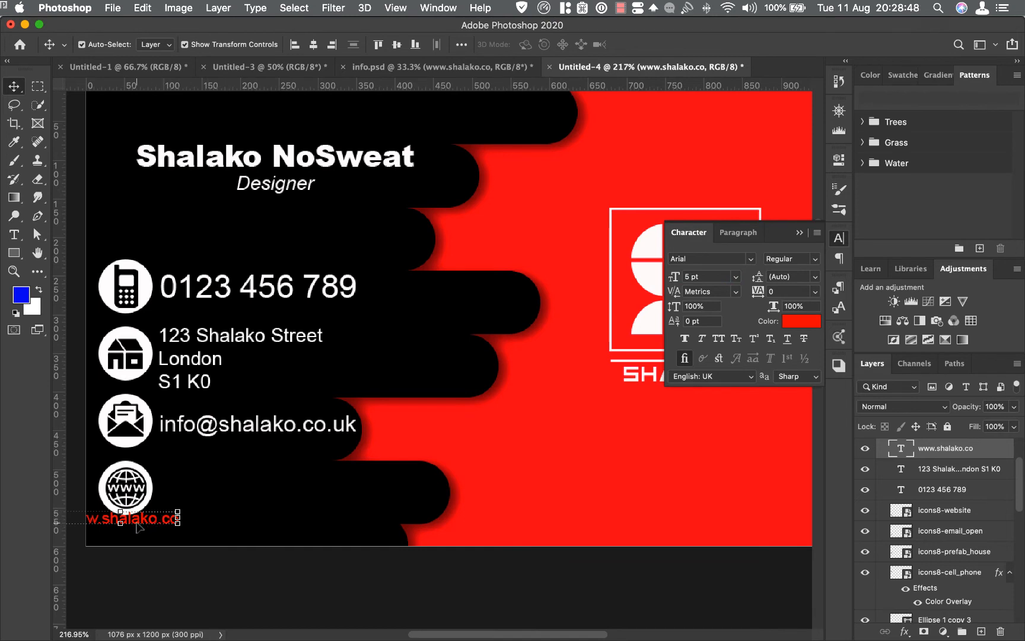
{"action": "left_click_drag", "start_coordinate": [138, 521], "coordinate": [234, 497]}
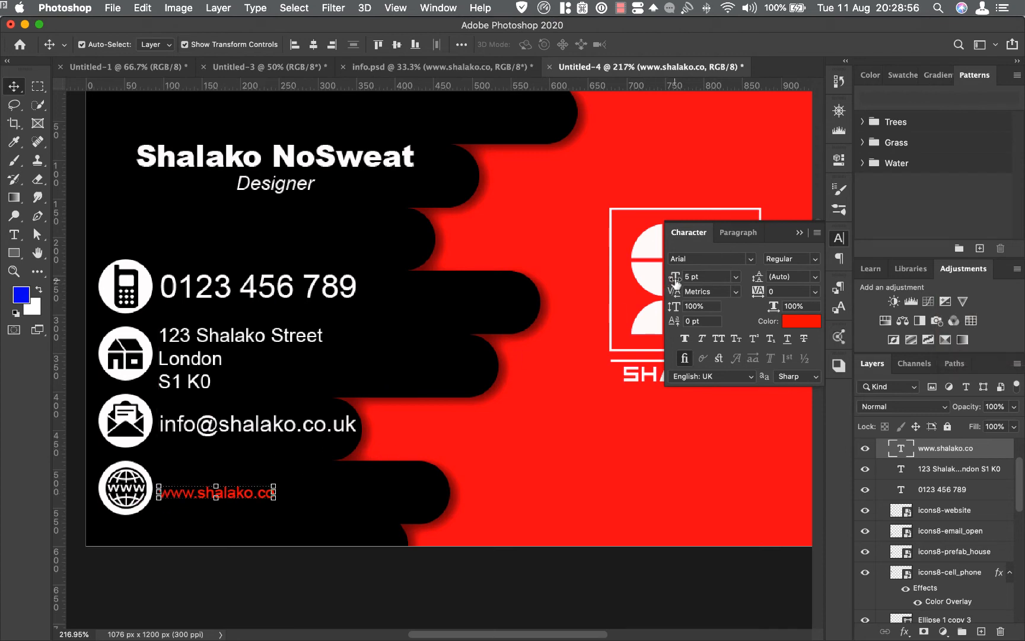
{"action": "left_click_drag", "start_coordinate": [677, 283], "coordinate": [676, 283]}
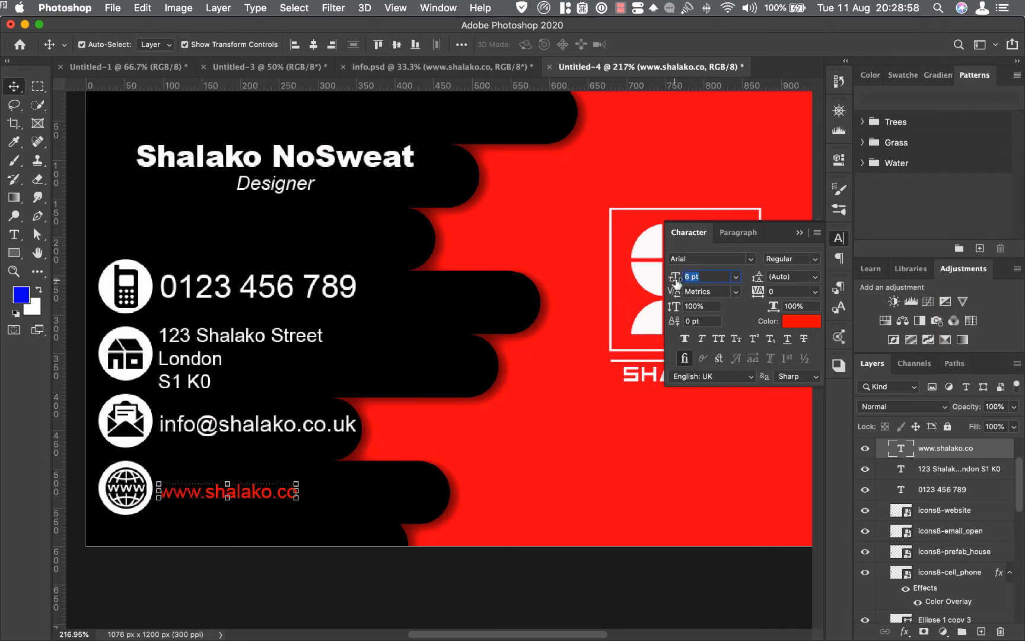
{"action": "left_click_drag", "start_coordinate": [676, 284], "coordinate": [677, 282]}
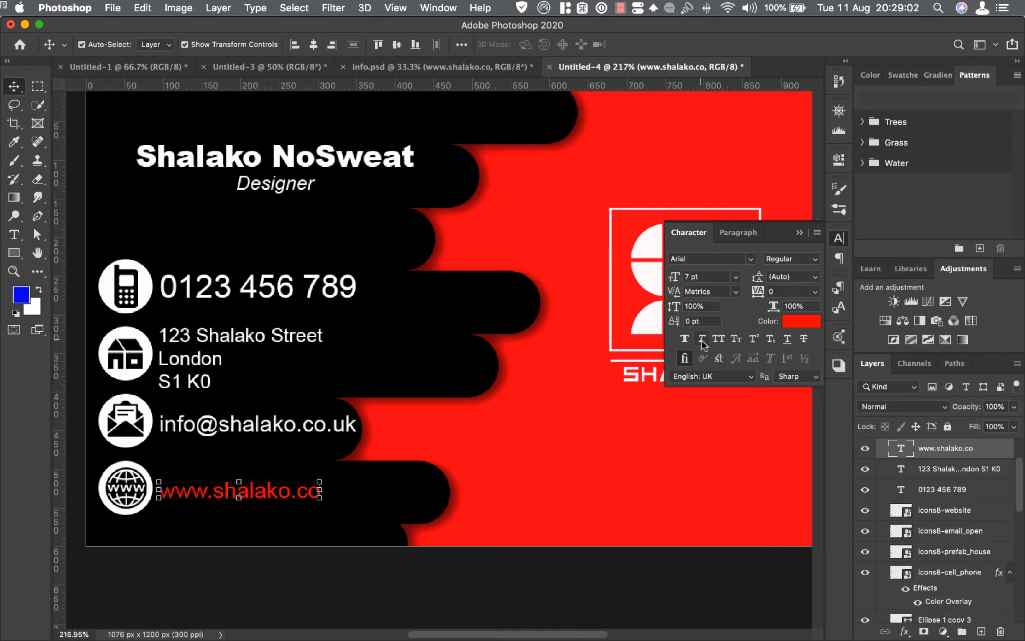
Change the website address text's colour to near-white faf6f5
{"action": "left_click", "coordinate": [791, 328]}
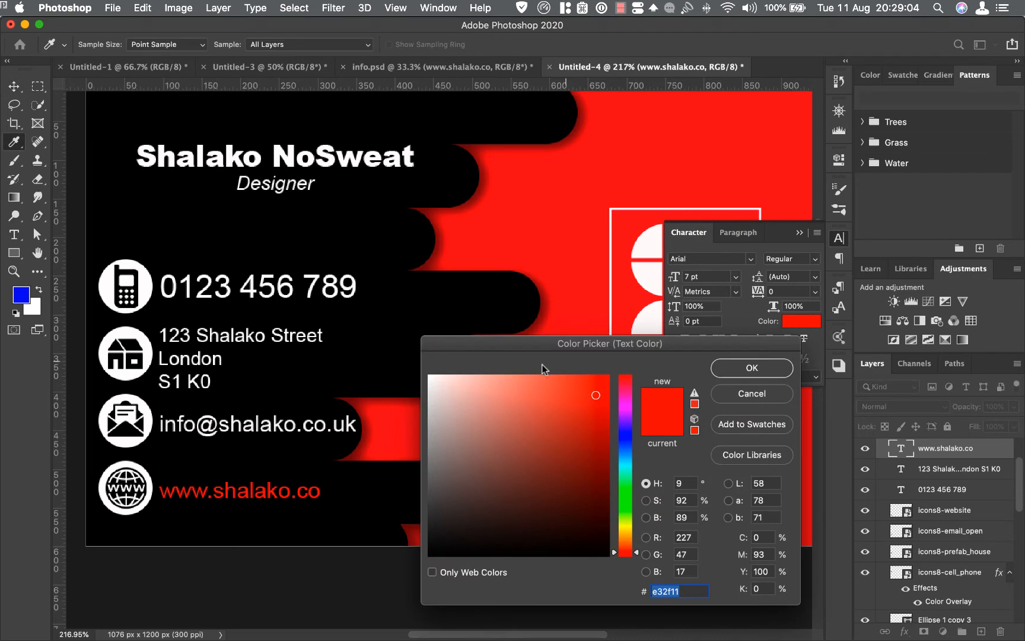
{"action": "left_click", "coordinate": [432, 378]}
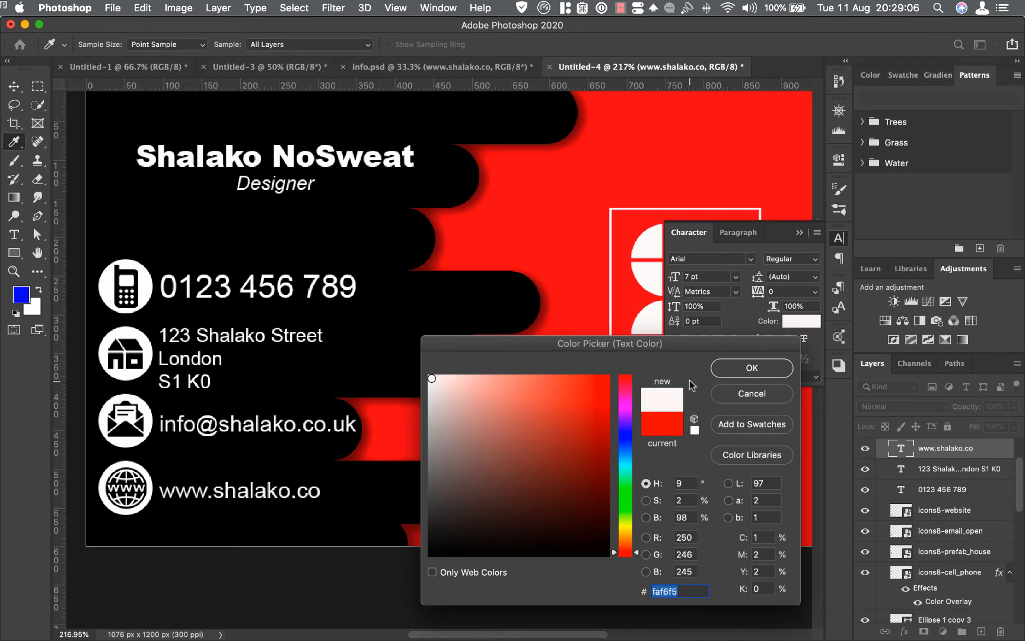
{"action": "left_click", "coordinate": [750, 369]}
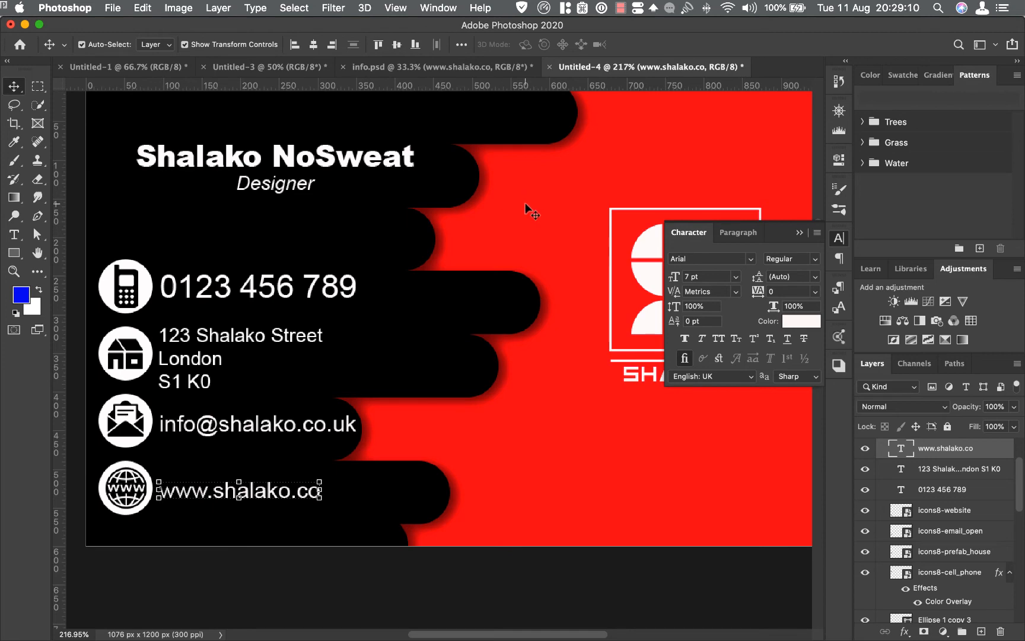
Draw a second artboard of about 1046 × 596 px directly below the finished card side
{"action": "key", "text": "super+1"}
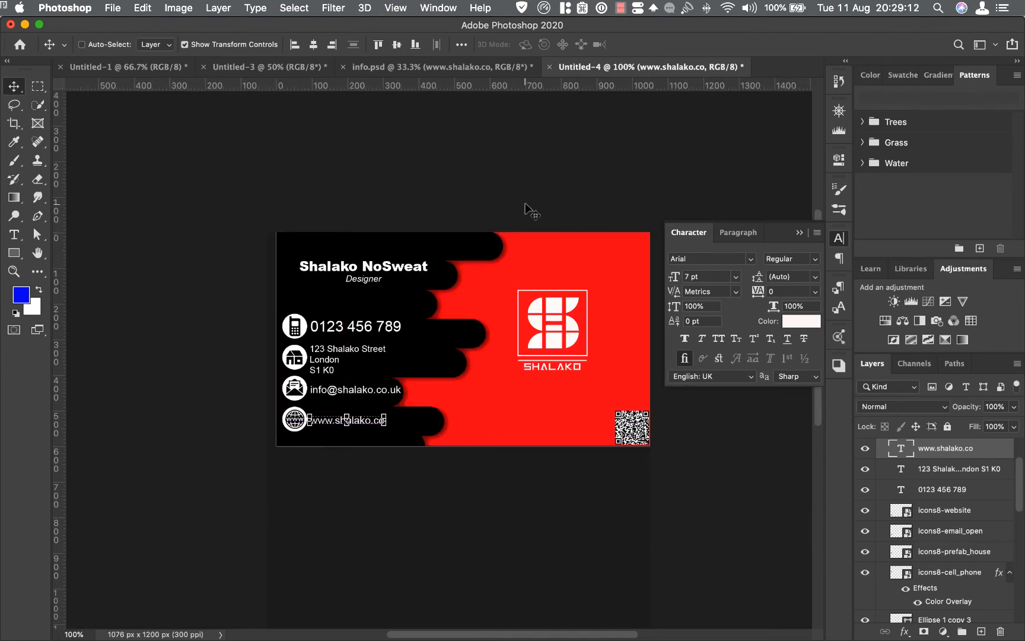
{"action": "key", "text": "super+minus"}
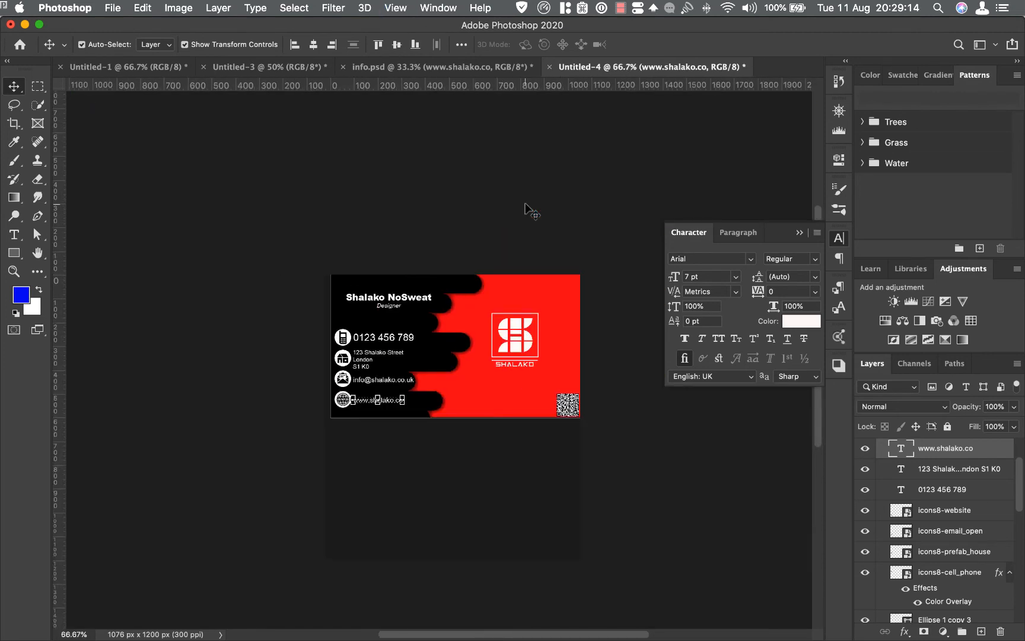
{"action": "scroll", "coordinate": [702, 458], "scroll_direction": "down", "scroll_amount": 2}
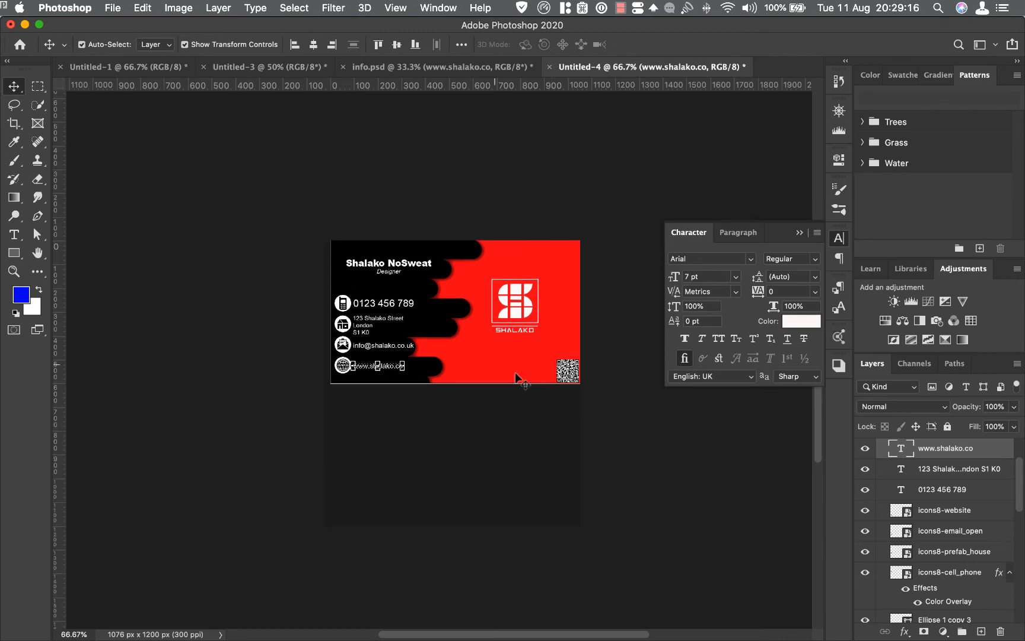
{"action": "left_click_drag", "start_coordinate": [16, 91], "coordinate": [71, 99]}
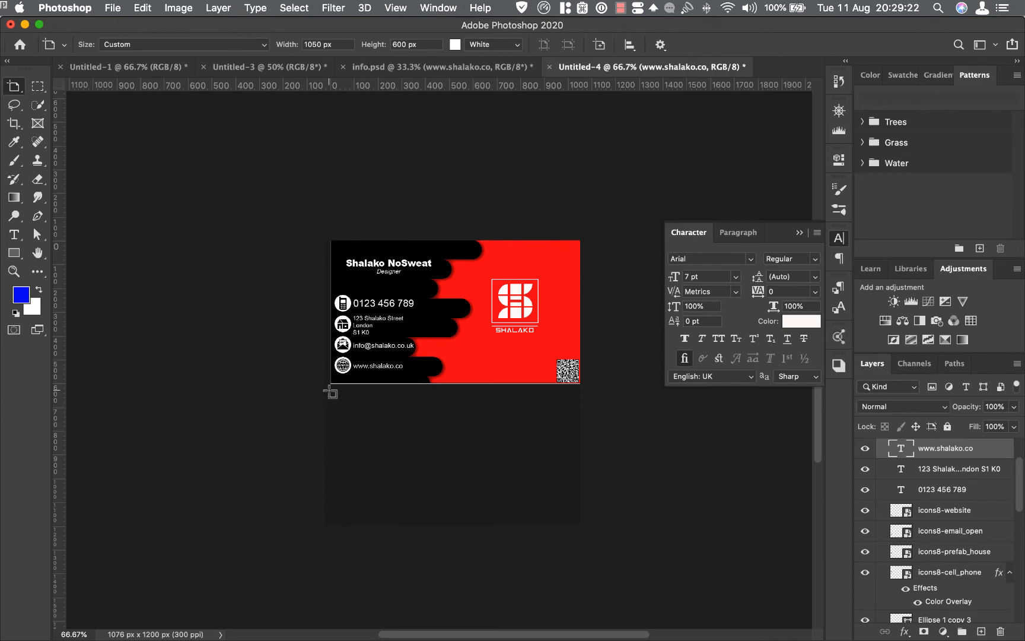
{"action": "left_click_drag", "start_coordinate": [330, 392], "coordinate": [575, 534]}
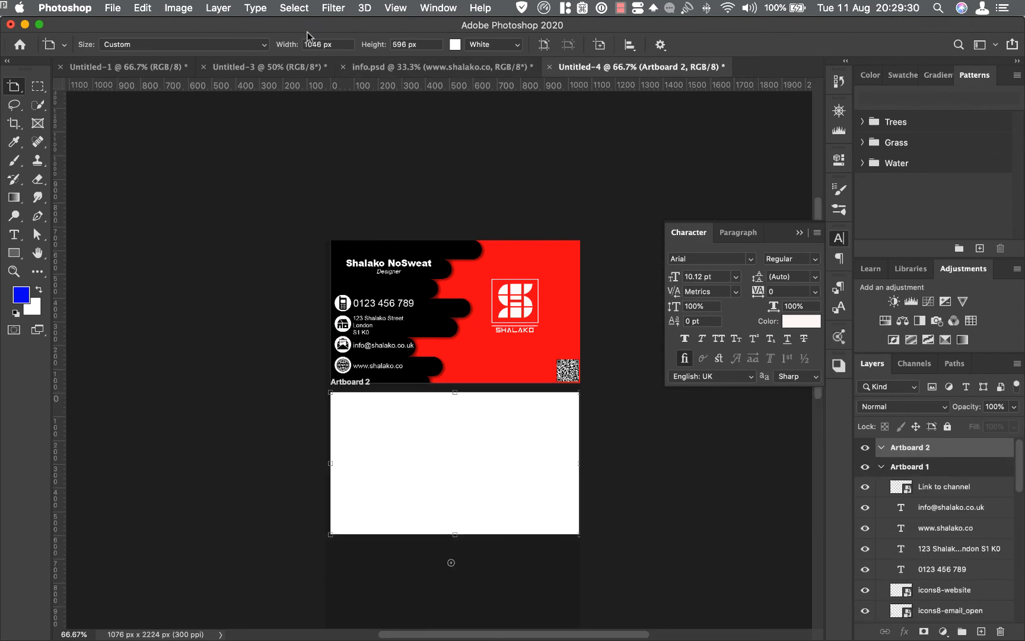
Set the new artboard's size to 3.5 in wide by 2 in high
{"action": "left_click", "coordinate": [335, 45]}
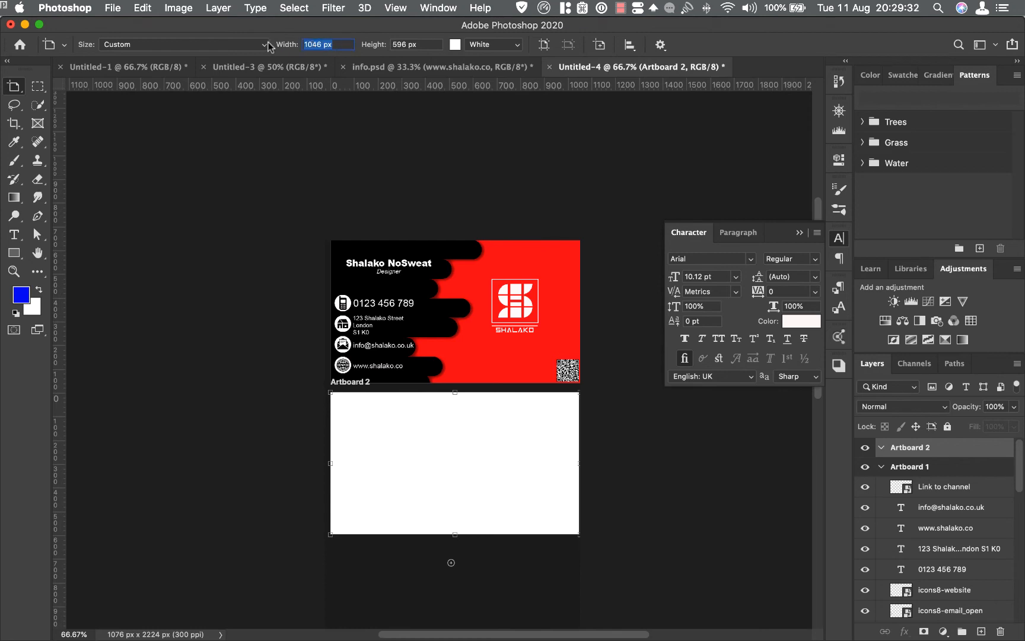
{"action": "type", "text": "3.5"}
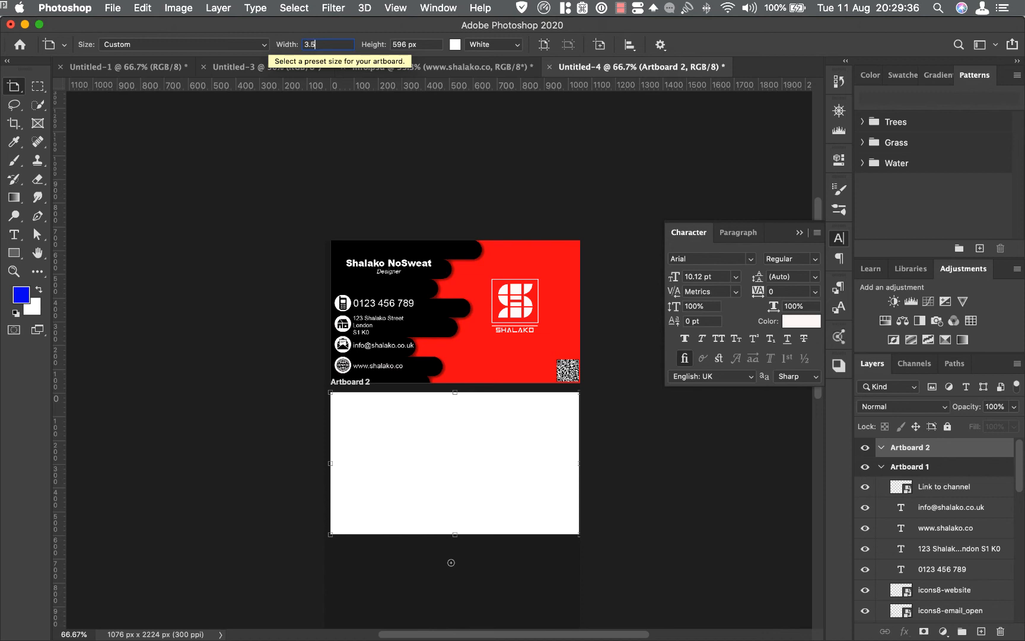
{"action": "type", "text": "in"}
{"action": "key", "text": "Return"}
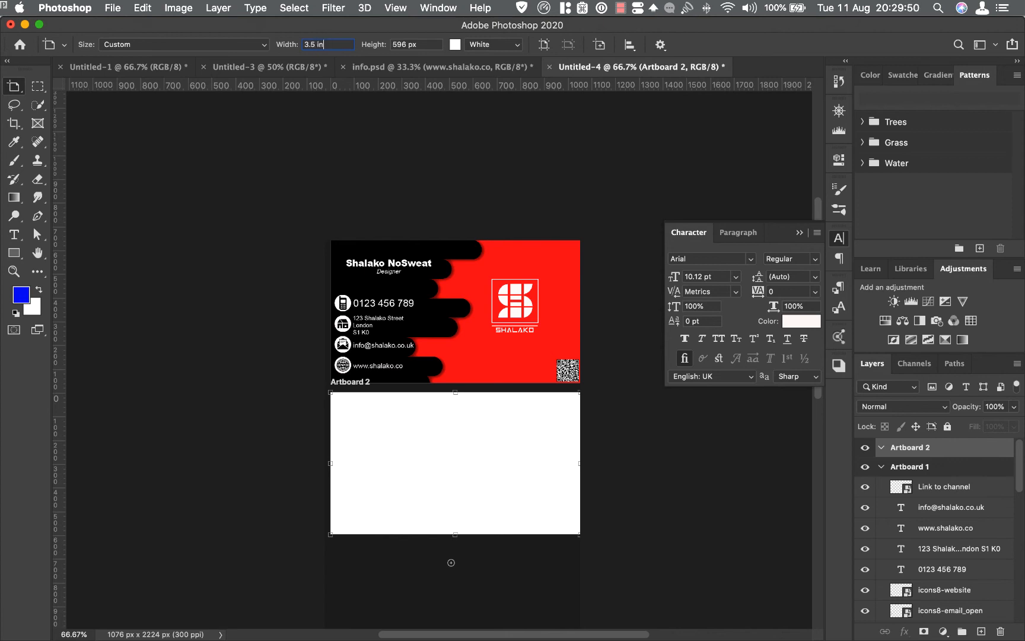
{"action": "key", "text": "Tab"}
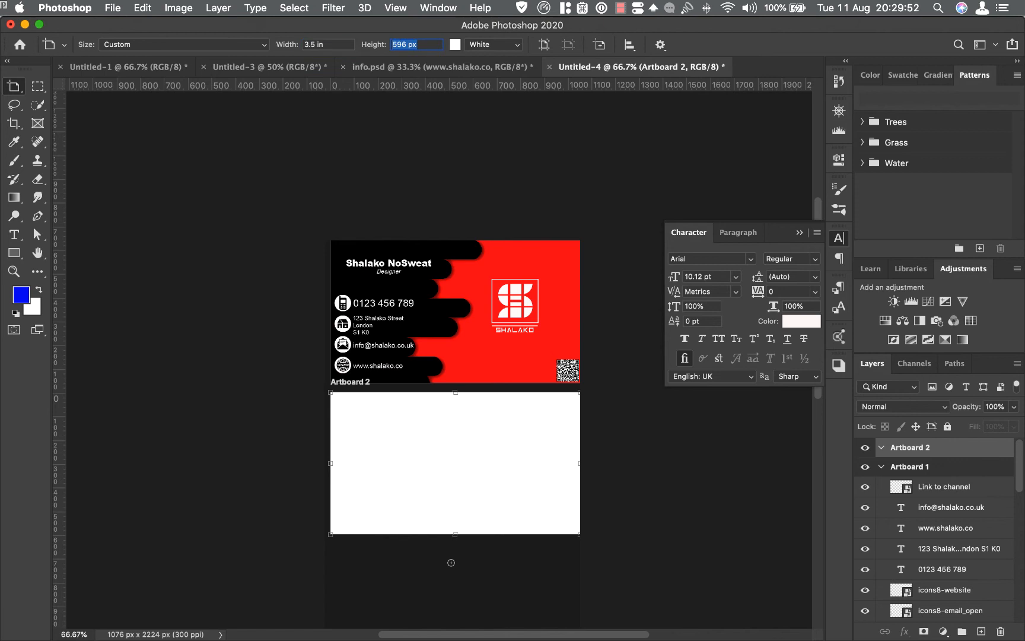
{"action": "type", "text": "2in"}
{"action": "key", "text": "Return"}
{"action": "key", "text": "shift+Tab"}
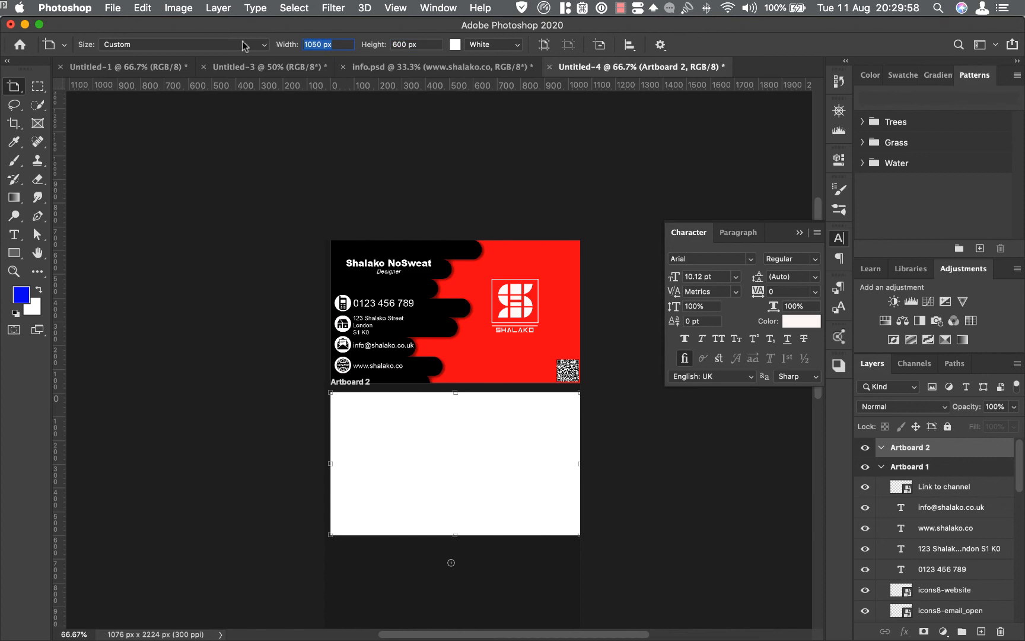
Duplicate the black bars group, Group 1, and move the copy from Artboard 1 into Artboard 2
{"action": "left_click", "coordinate": [14, 91]}
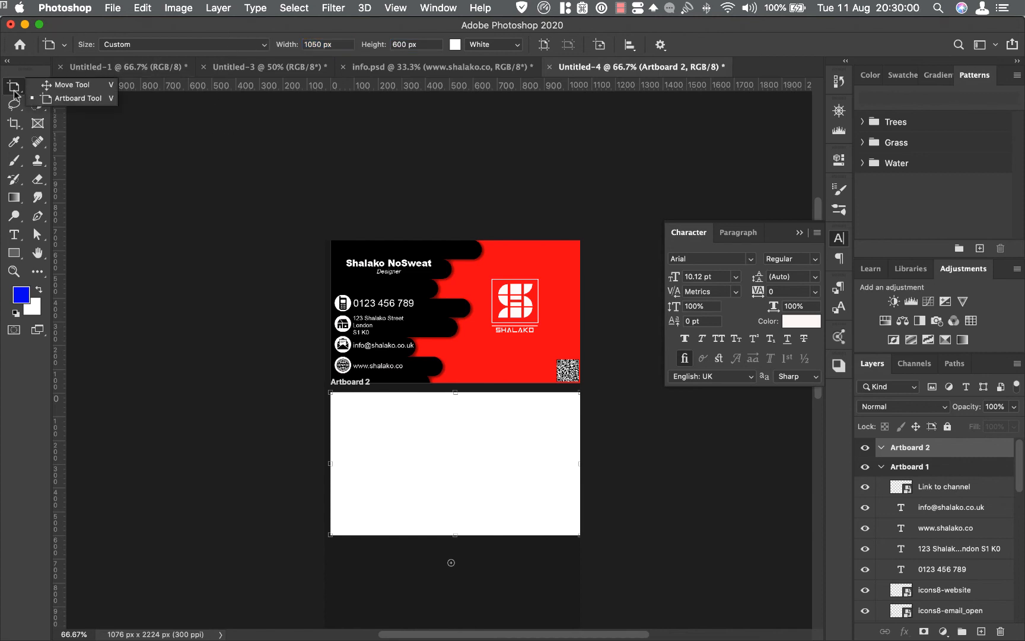
{"action": "left_click", "coordinate": [65, 85]}
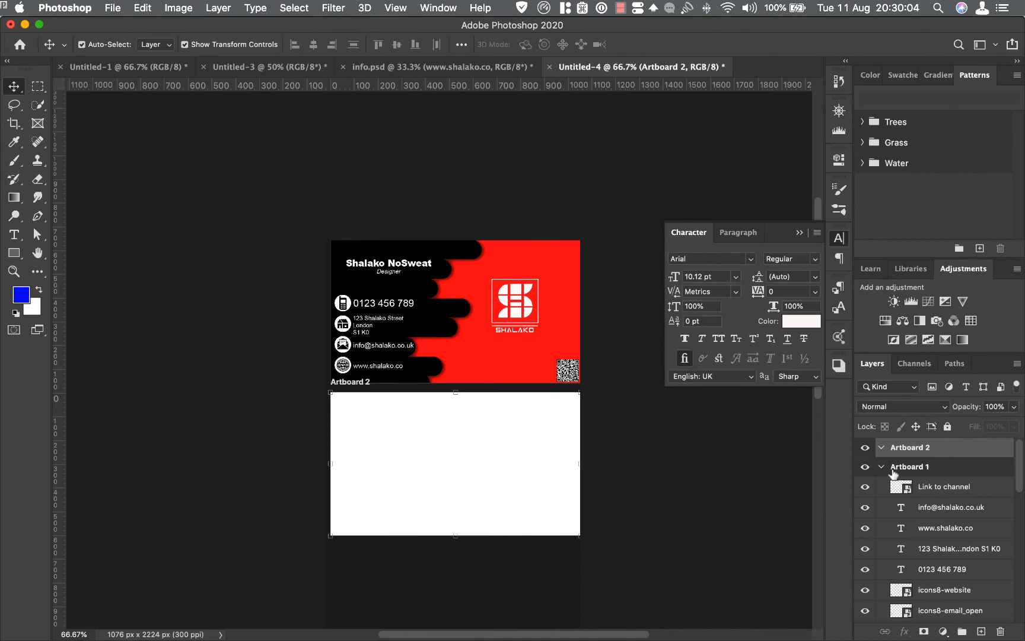
{"action": "left_click", "coordinate": [881, 466]}
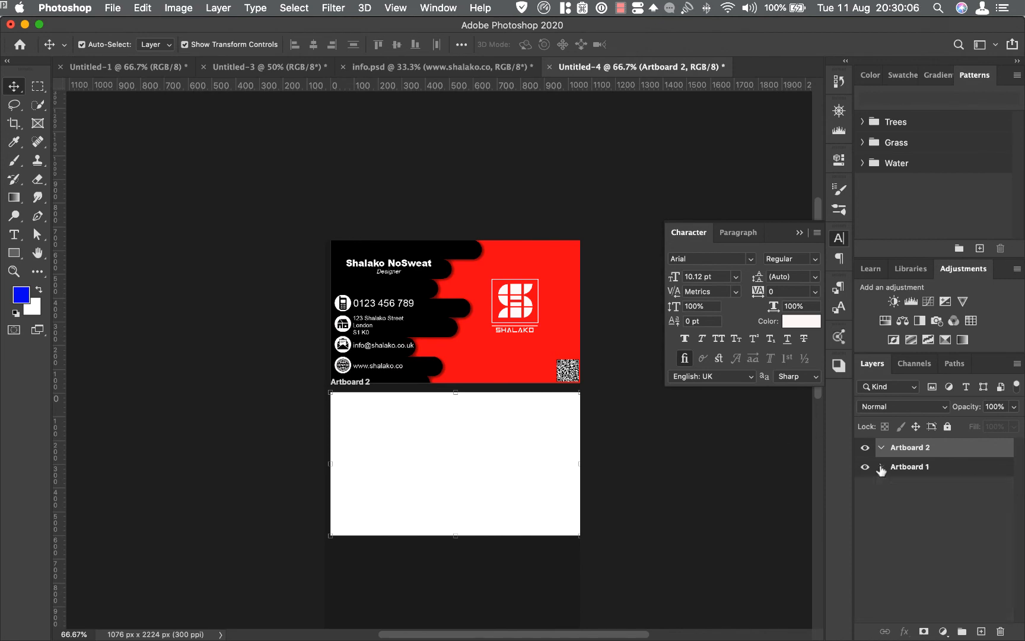
{"action": "left_click", "coordinate": [881, 467]}
{"action": "scroll", "coordinate": [961, 561], "scroll_direction": "down", "scroll_amount": 6}
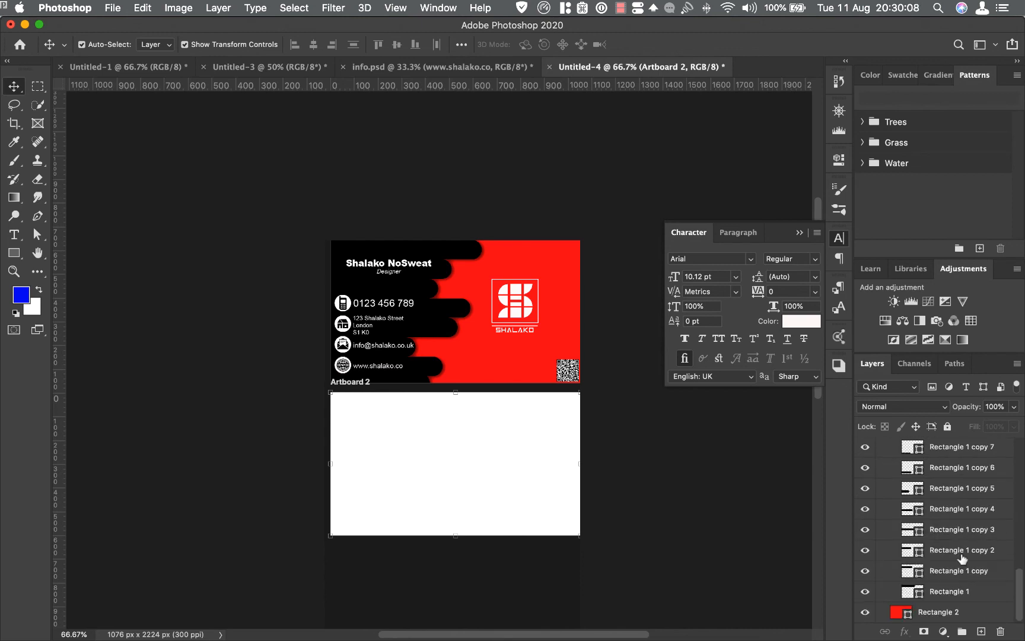
{"action": "scroll", "coordinate": [949, 534], "scroll_direction": "up", "scroll_amount": 4}
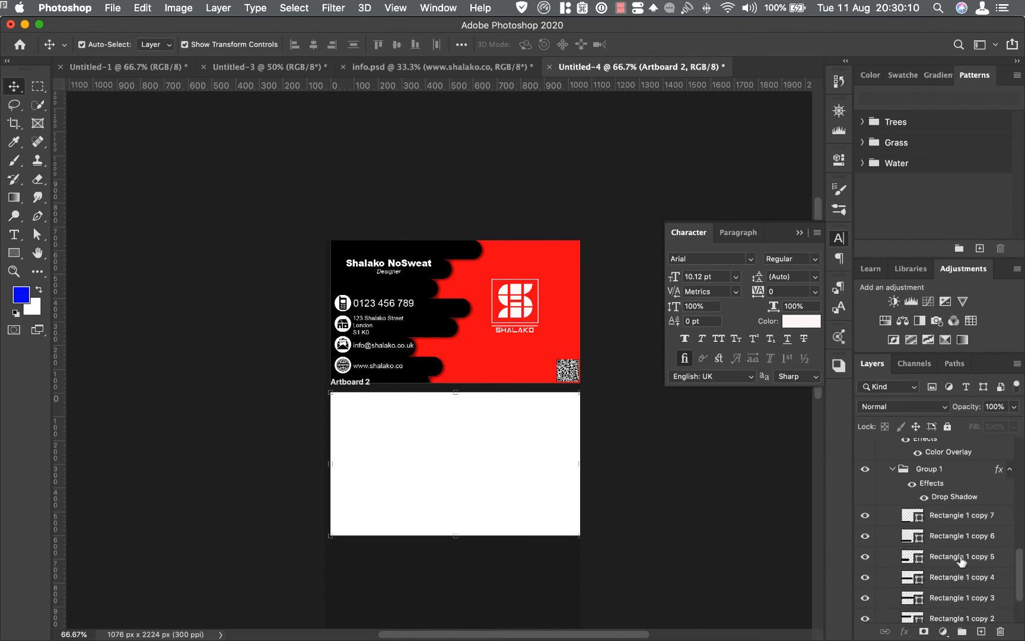
{"action": "scroll", "coordinate": [913, 474], "scroll_direction": "down", "scroll_amount": 2}
{"action": "scroll", "coordinate": [947, 503], "scroll_direction": "up", "scroll_amount": 2}
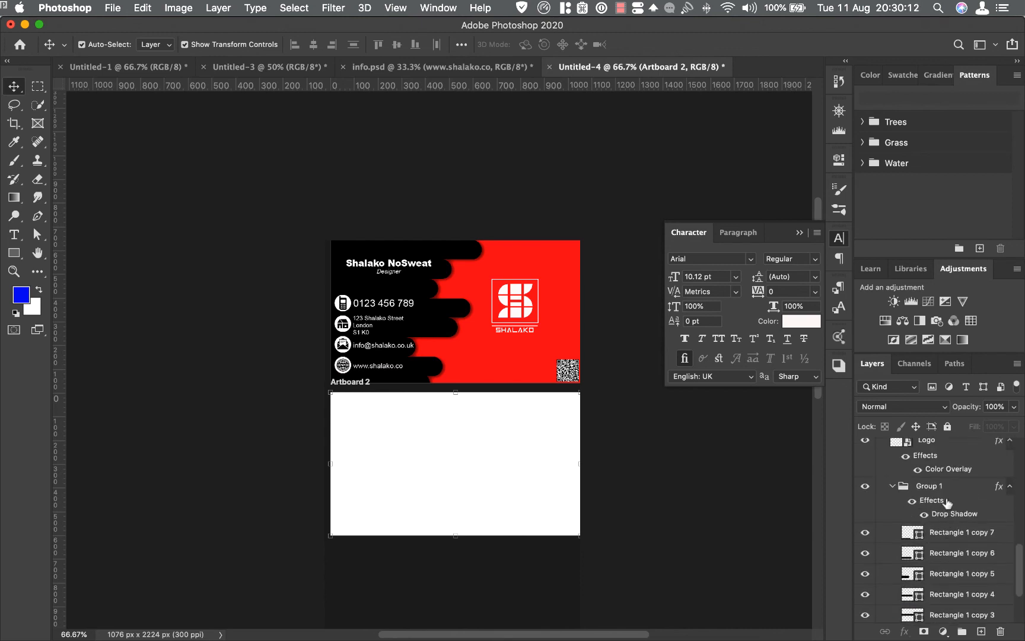
{"action": "left_click", "coordinate": [892, 486]}
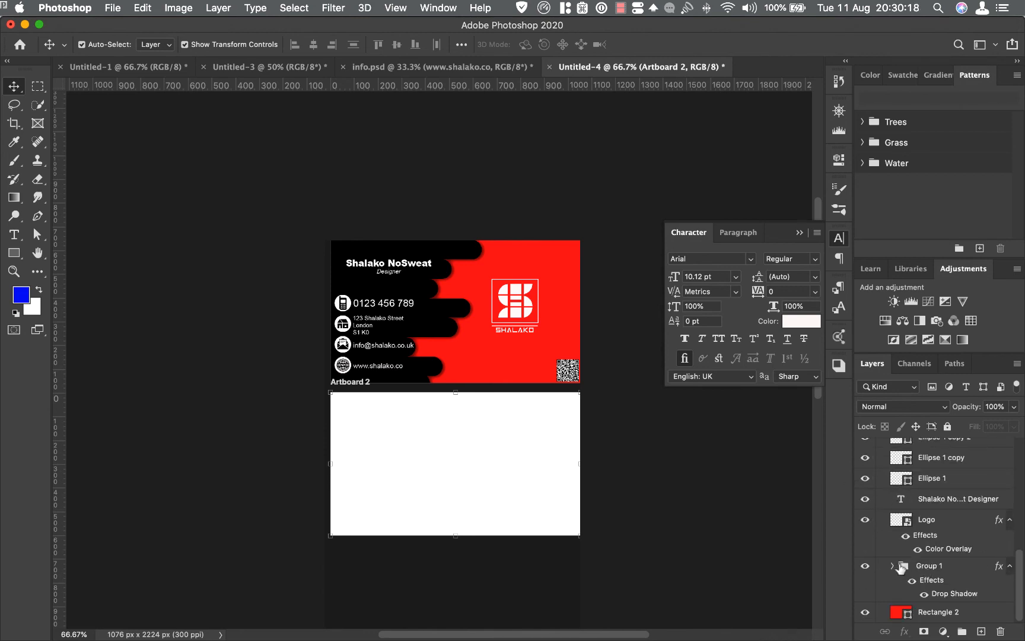
{"action": "left_click_drag", "start_coordinate": [901, 568], "coordinate": [981, 633]}
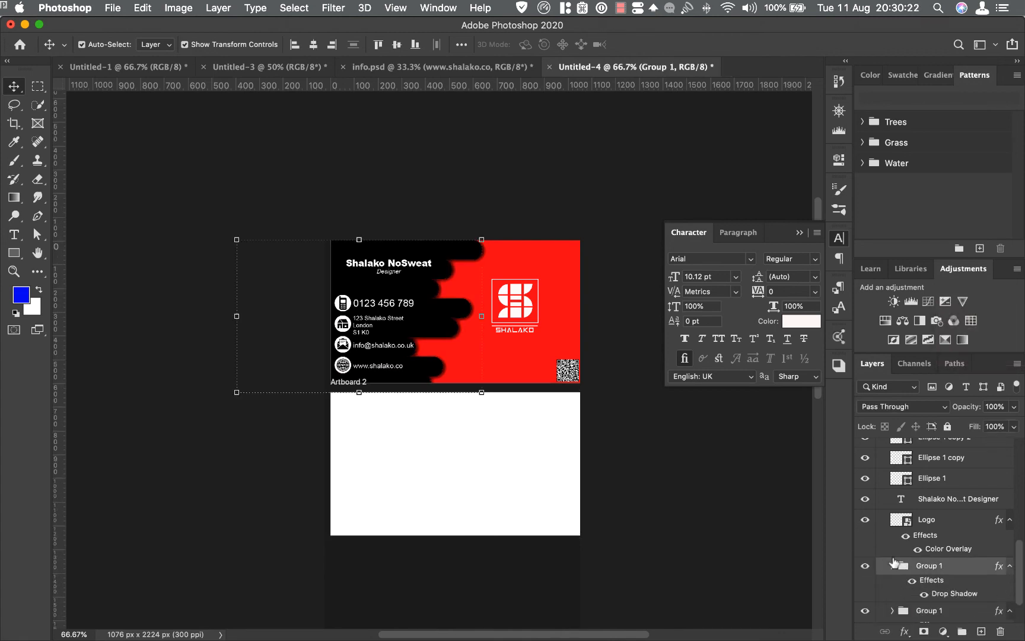
{"action": "left_click_drag", "start_coordinate": [901, 568], "coordinate": [914, 457]}
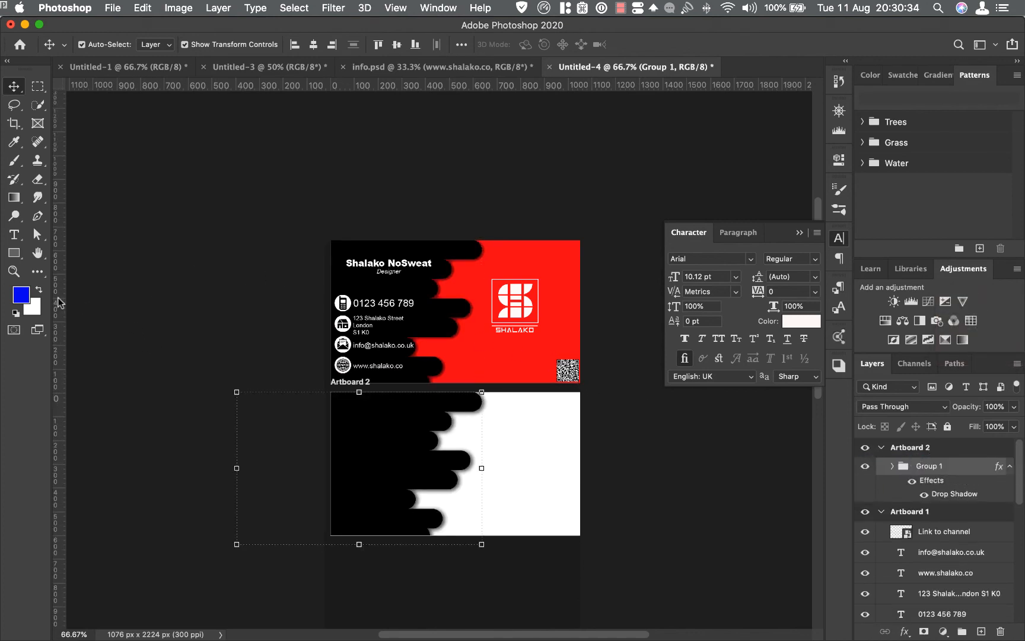
Move the copied bars group horizontally to the right until its staggered left ends form the edge and its right ends leave Artboard 2
{"action": "key", "text": "shift+Right"}
{"action": "key", "text": "shift+Right"}
{"action": "key", "text": "shift+Right"}
{"action": "key", "text": "shift+Right"}
{"action": "key", "text": "shift+Right"}
{"action": "key", "text": "shift+Right"}
{"action": "key", "text": "shift+Right"}
{"action": "key", "text": "shift+Right"}
{"action": "key", "text": "shift+Right"}
{"action": "key", "text": "shift+Right"}
{"action": "key", "text": "shift+Right"}
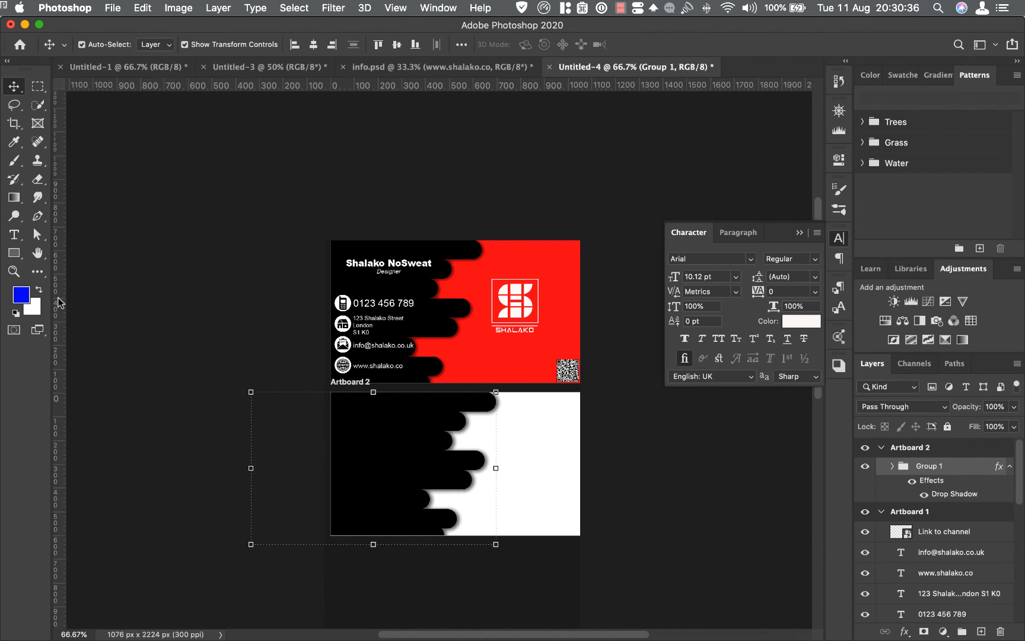
{"action": "key", "text": "shift+Right"}
{"action": "key", "text": "shift+Right"}
{"action": "key", "text": "shift+Right"}
{"action": "key", "text": "shift+Right"}
{"action": "key", "text": "shift+Right"}
{"action": "key", "text": "shift+Right"}
{"action": "key", "text": "shift+Right"}
{"action": "key", "text": "shift+Right"}
{"action": "key", "text": "shift+Right"}
{"action": "key", "text": "shift+Right"}
{"action": "key", "text": "shift+Right"}
{"action": "key", "text": "shift+Right"}
{"action": "key", "text": "shift+Right"}
{"action": "key", "text": "shift+Right"}
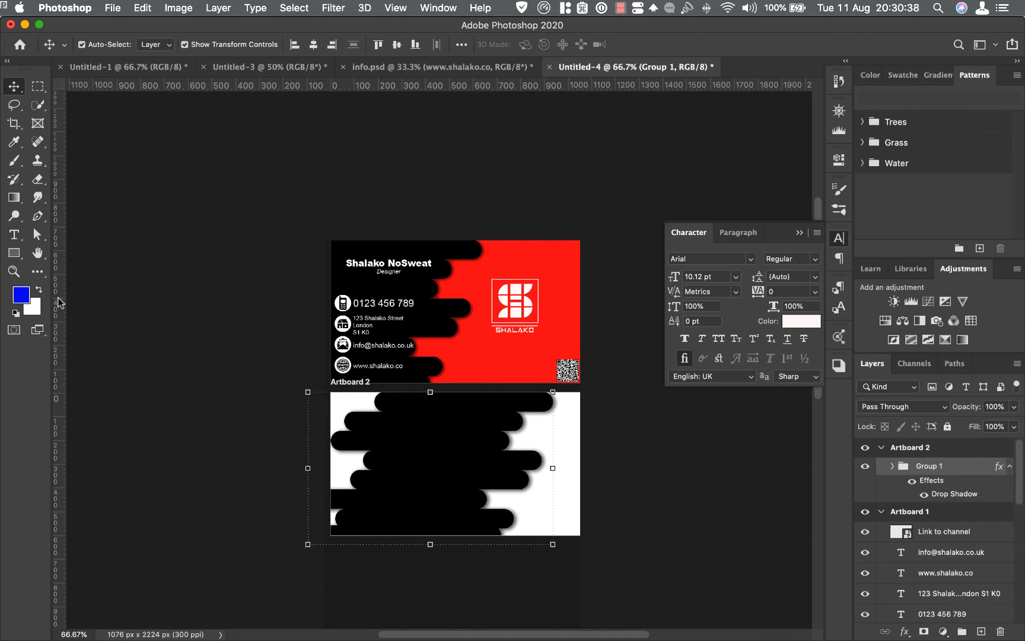
{"action": "key", "text": "shift+Right"}
{"action": "key", "text": "shift+Right"}
{"action": "key", "text": "shift+Right"}
{"action": "key", "text": "shift+Right"}
{"action": "key", "text": "shift+Right"}
{"action": "key", "text": "shift+Right"}
{"action": "key", "text": "shift+Right"}
{"action": "key", "text": "shift+Right"}
{"action": "key", "text": "shift+Right"}
{"action": "key", "text": "shift+Right"}
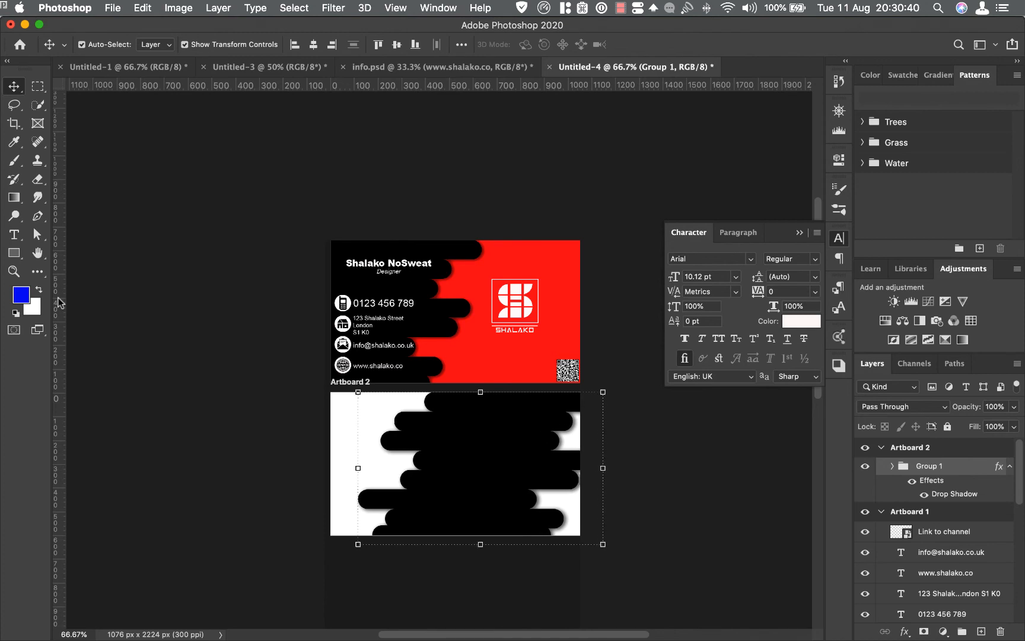
{"action": "key", "text": "shift+Right"}
{"action": "key", "text": "shift+Right"}
{"action": "key", "text": "shift+Right"}
{"action": "key", "text": "shift+Right"}
{"action": "key", "text": "shift+Right"}
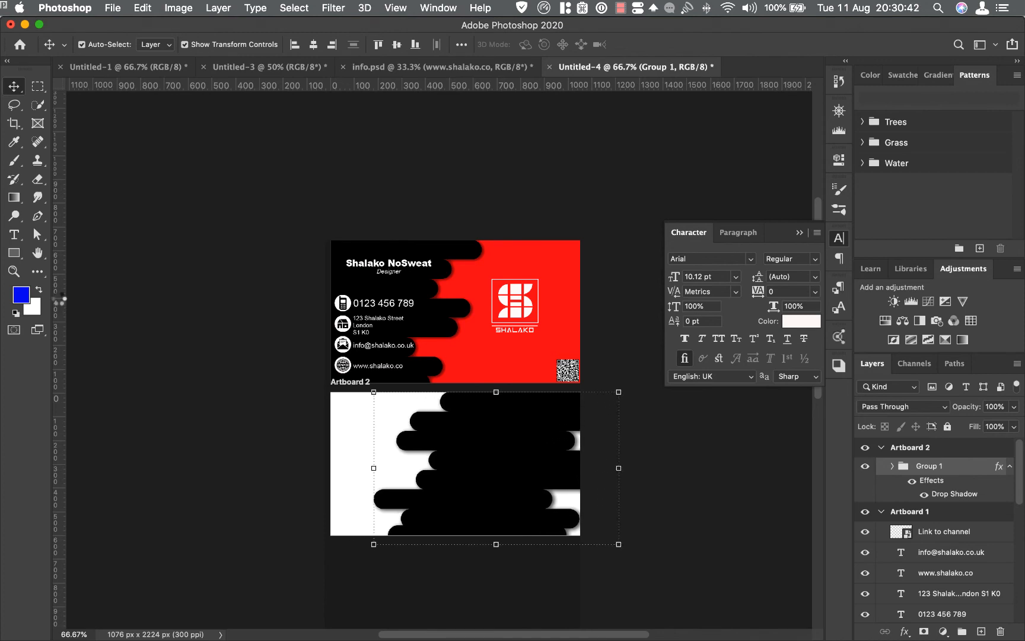
{"action": "key", "text": "shift+Right"}
{"action": "key", "text": "shift+Right"}
{"action": "key", "text": "shift+Right"}
{"action": "key", "text": "shift+Right"}
{"action": "key", "text": "shift+Right"}
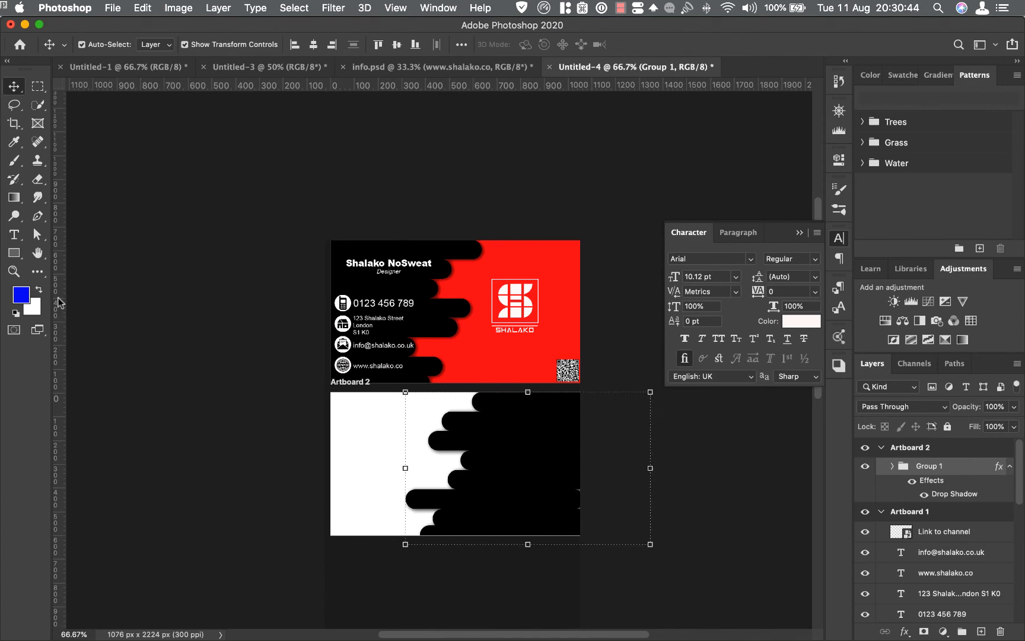
{"action": "key", "text": "shift+Right"}
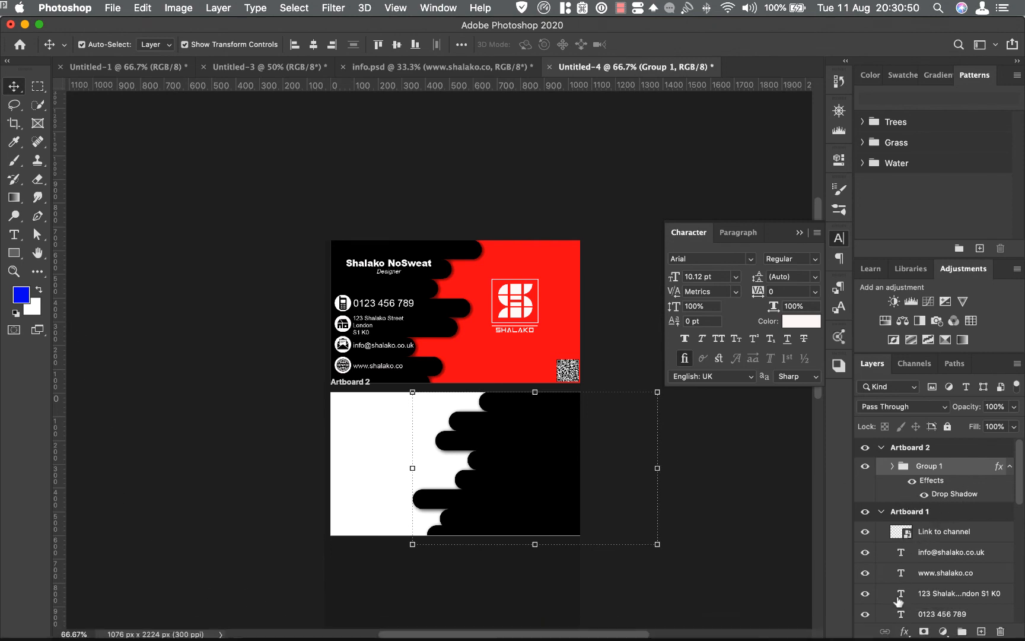
Add a red Color Overlay at 100% opacity to the copied bars group on Artboard 2 and deselect it
{"action": "left_click", "coordinate": [903, 631]}
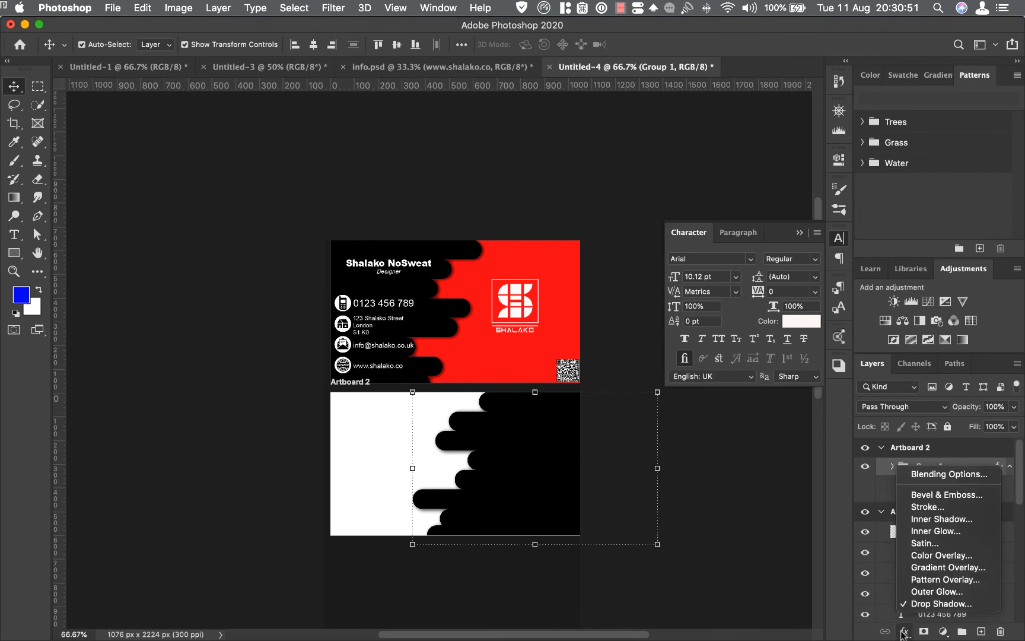
{"action": "left_click", "coordinate": [928, 556]}
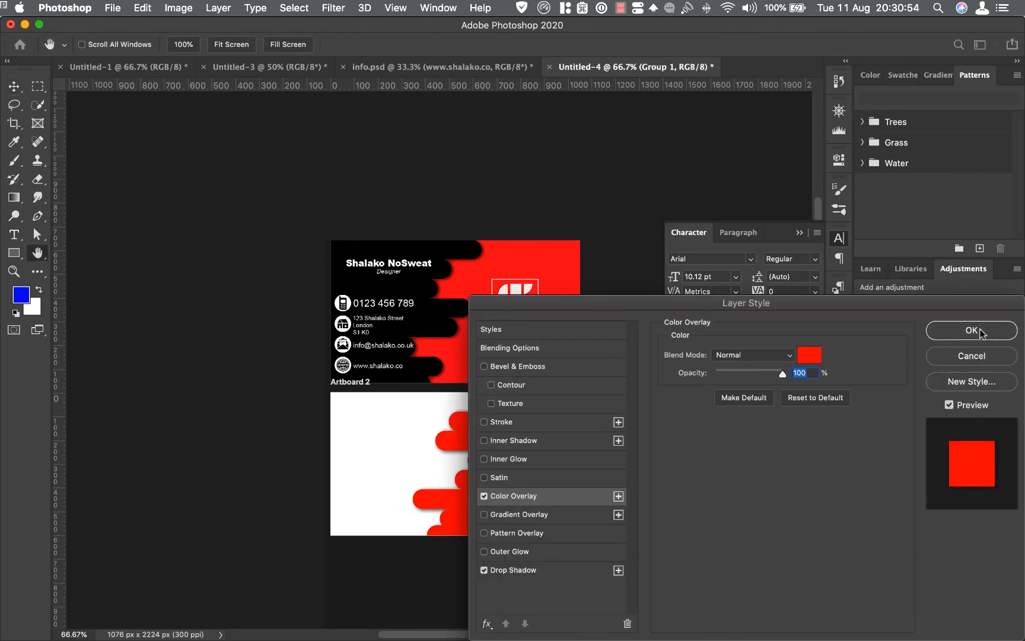
{"action": "left_click", "coordinate": [971, 330]}
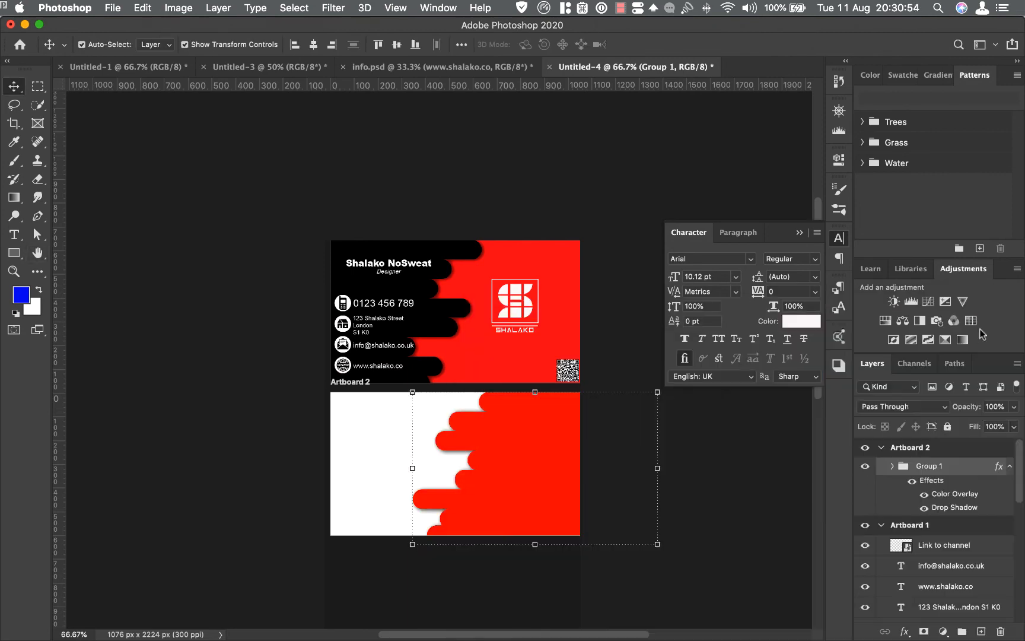
{"action": "left_click", "coordinate": [194, 363]}
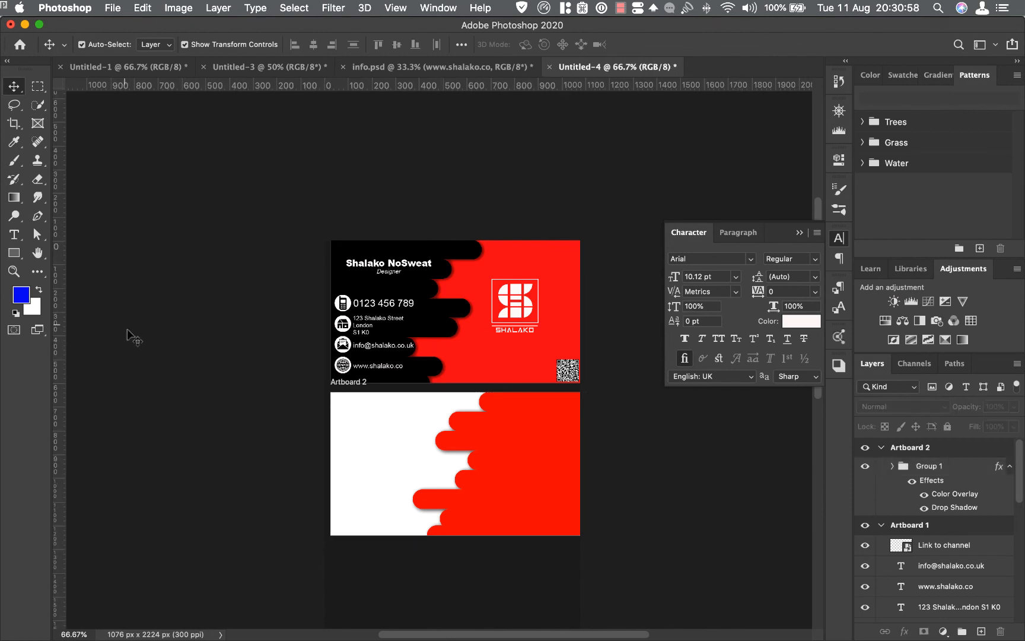
Draw a rectangle of about 1142 × 652 px covering all of Artboard 2 and fill it with black
{"action": "left_click", "coordinate": [14, 252]}
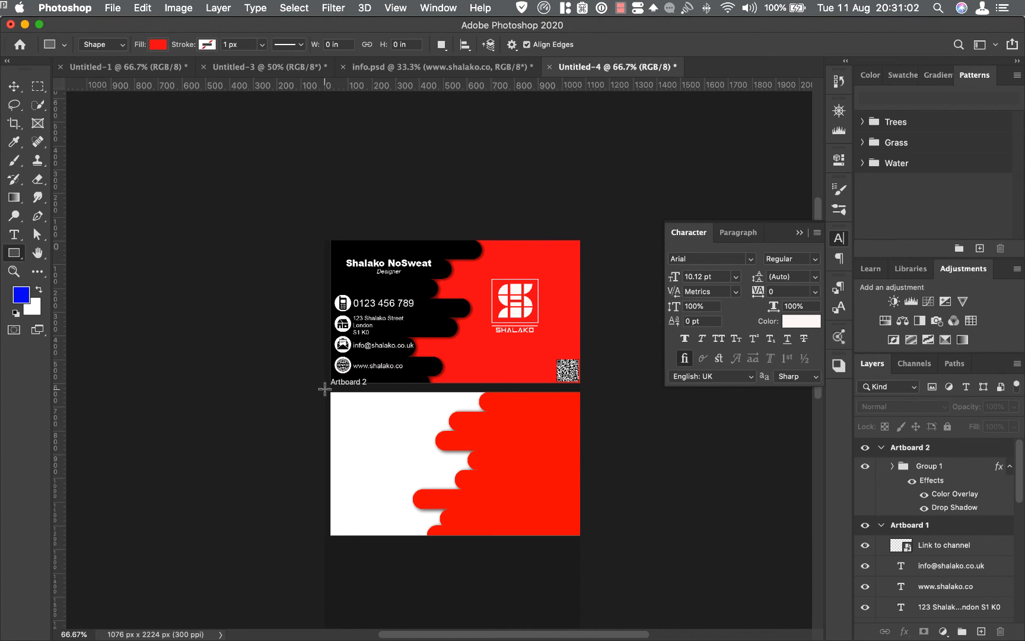
{"action": "left_click_drag", "start_coordinate": [324, 388], "coordinate": [595, 543]}
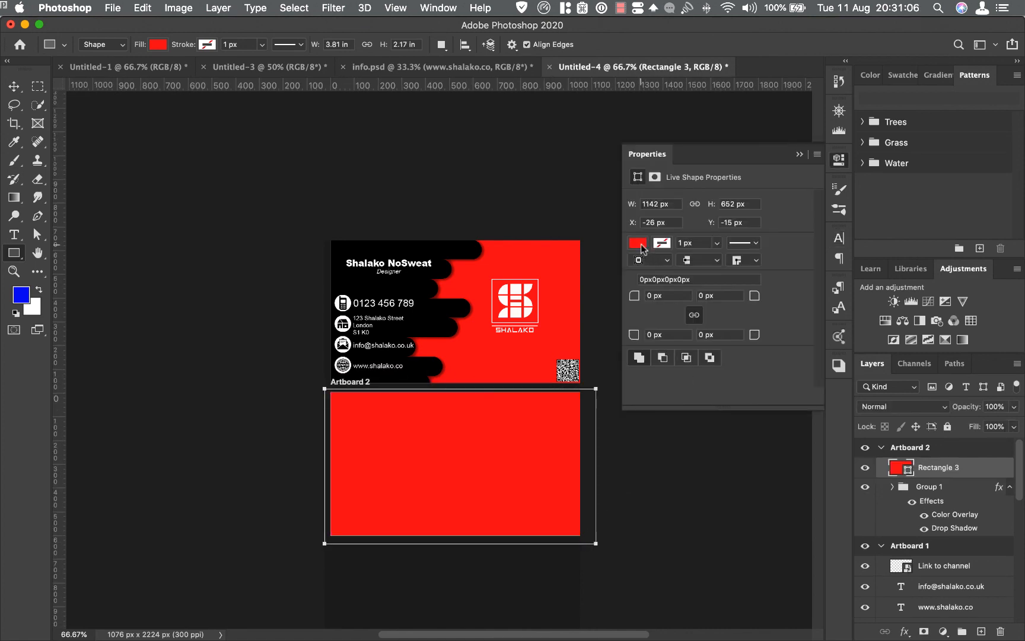
{"action": "left_click", "coordinate": [638, 244]}
{"action": "left_click", "coordinate": [690, 318]}
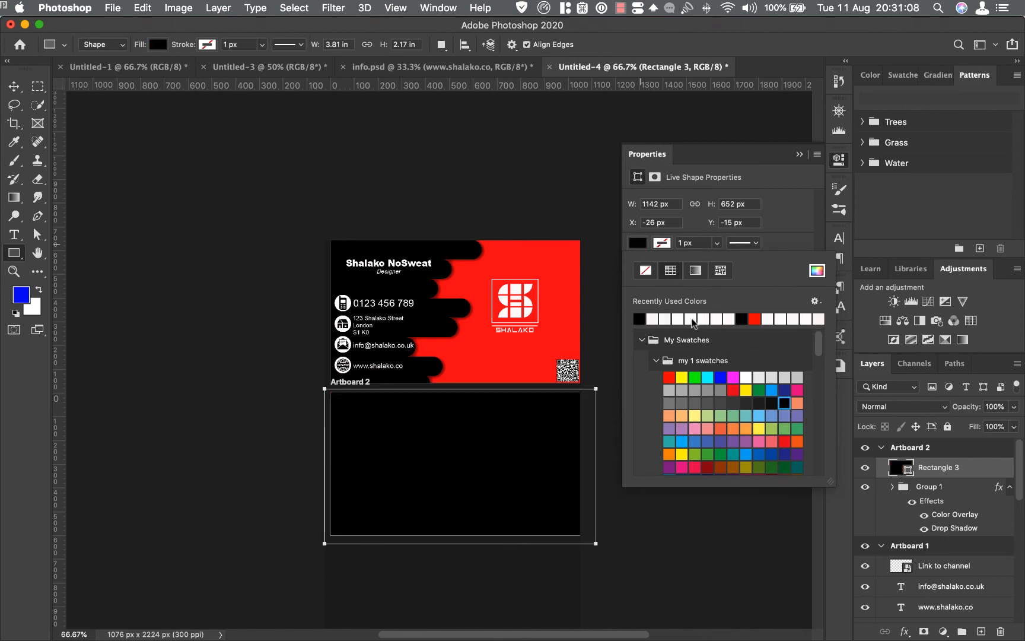
Reorder Artboard 2's layers so the red bars group sits above the black rectangle, and deselect it
{"action": "left_click", "coordinate": [799, 156]}
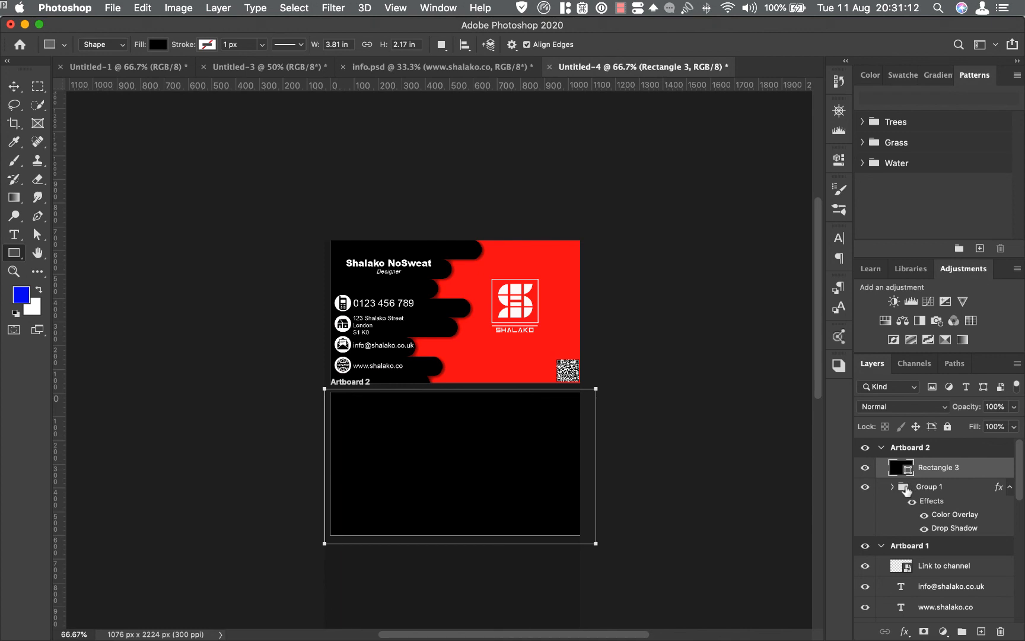
{"action": "left_click_drag", "start_coordinate": [904, 490], "coordinate": [903, 461]}
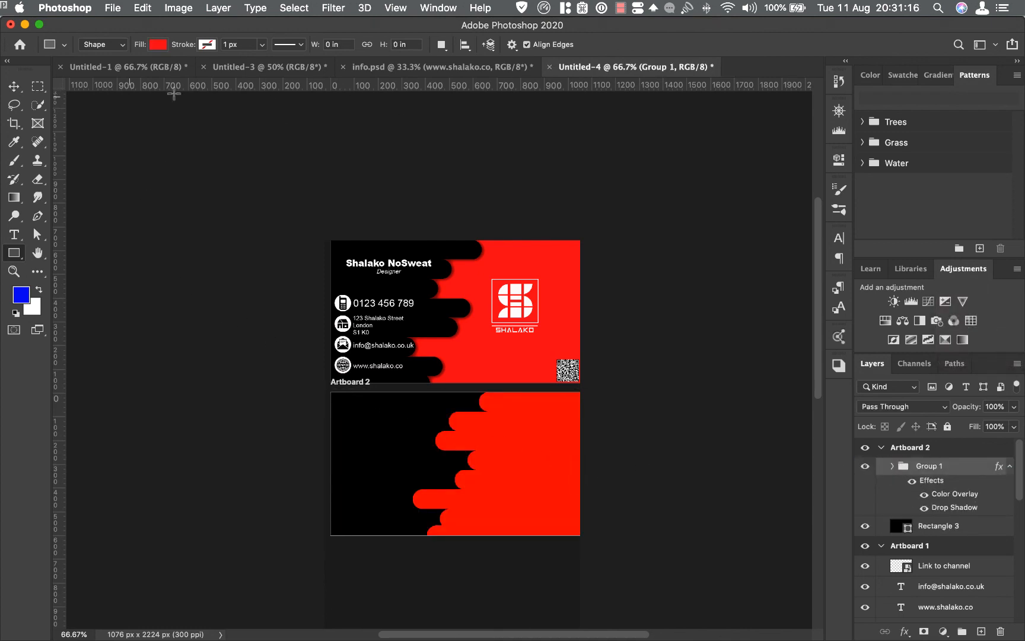
{"action": "left_click", "coordinate": [13, 87]}
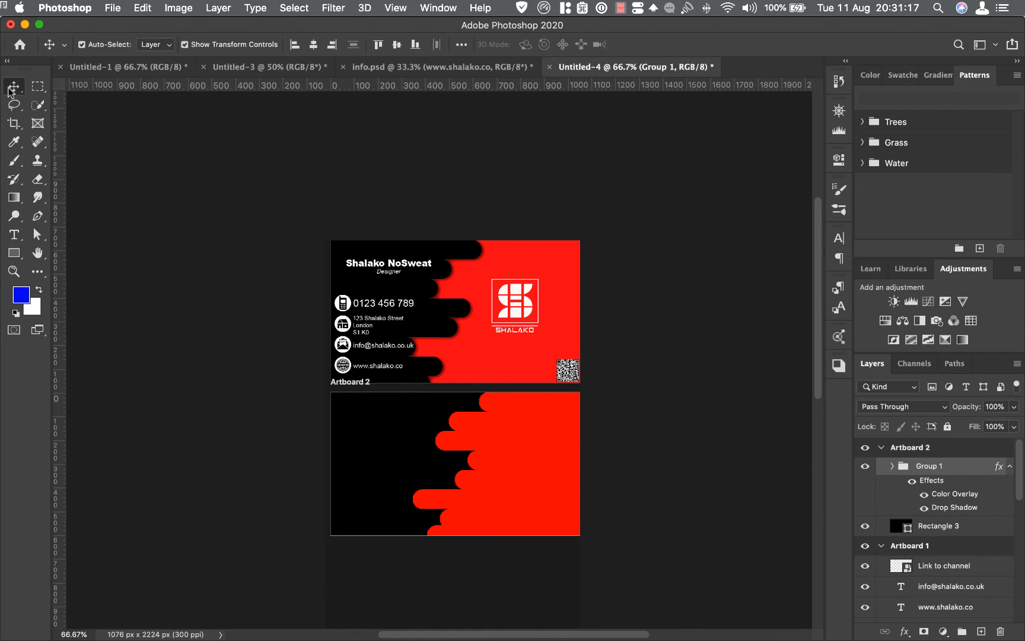
{"action": "left_click", "coordinate": [655, 299]}
Copy the white Shalako logo from Artboard 1 onto the black area of Artboard 2 and deselect it
{"action": "left_click", "coordinate": [516, 292]}
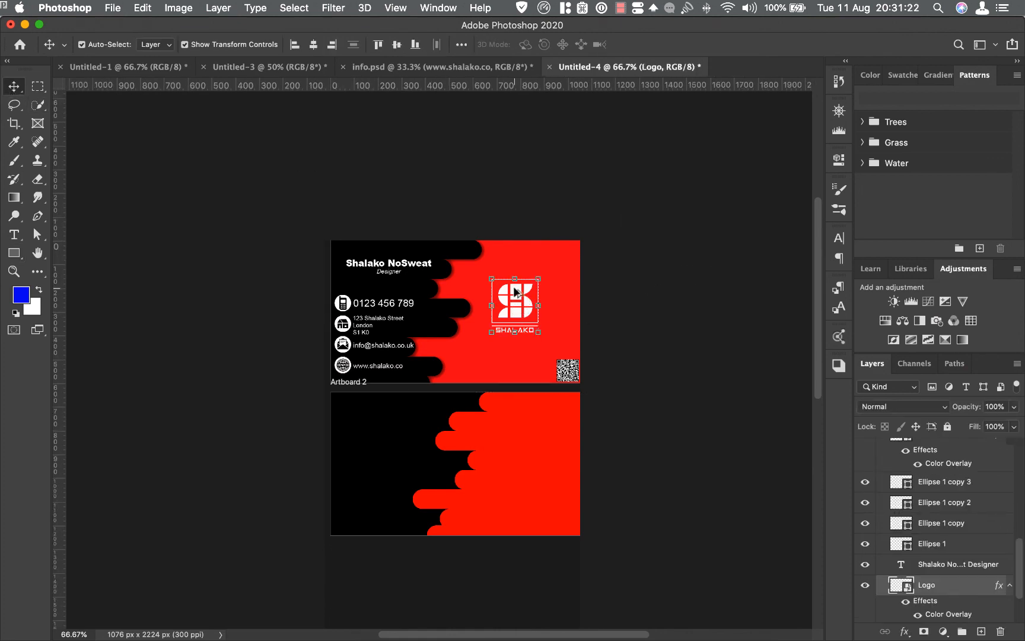
{"action": "left_click_drag", "start_coordinate": [515, 290], "coordinate": [380, 444]}
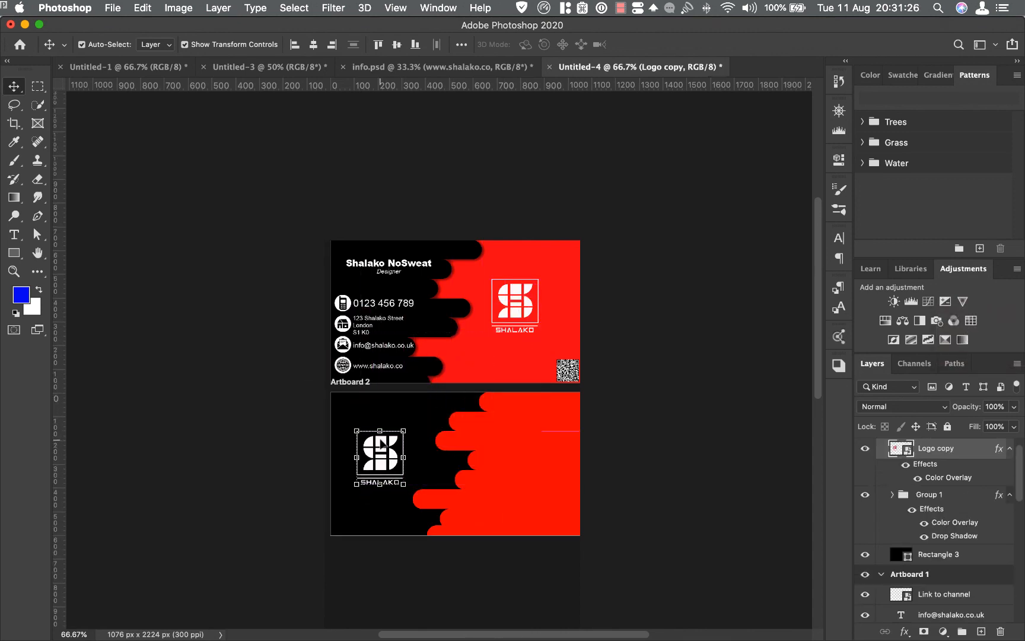
{"action": "left_click", "coordinate": [654, 408]}
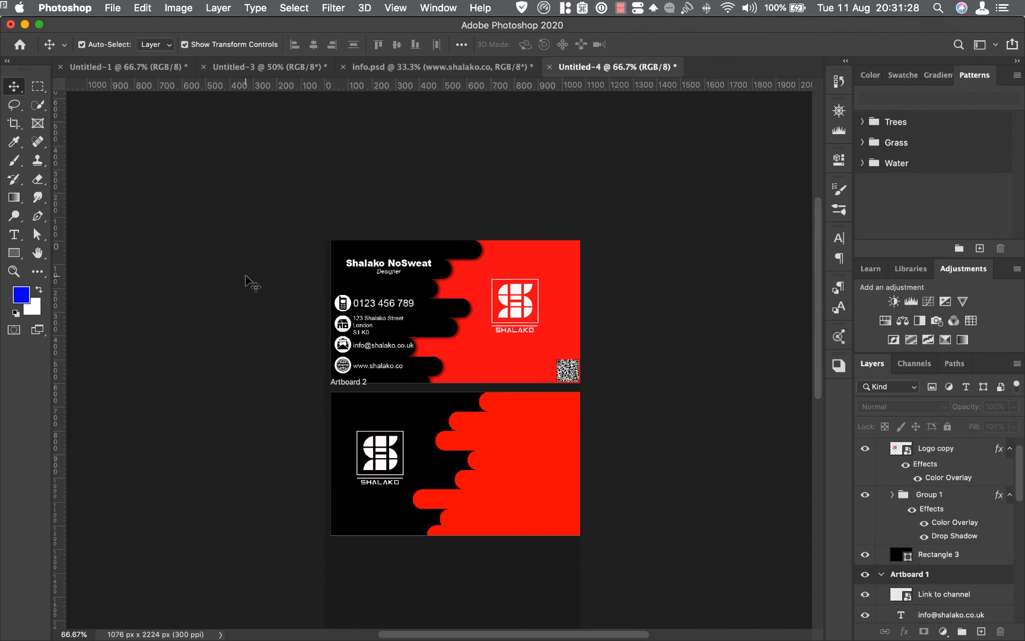
{"action": "left_click", "coordinate": [15, 271]}
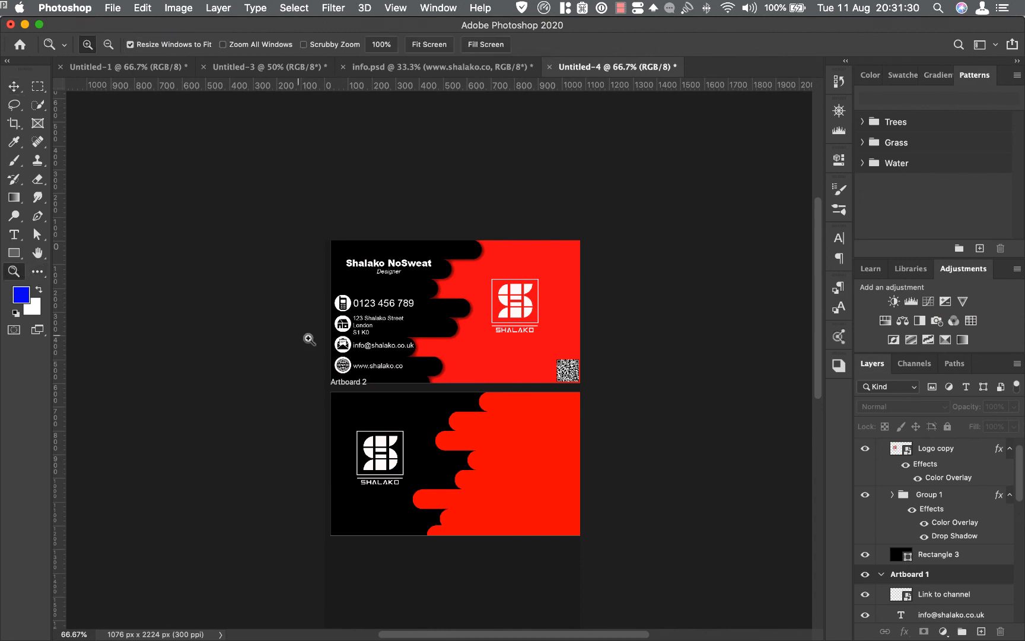
{"action": "left_click_drag", "start_coordinate": [265, 323], "coordinate": [645, 547]}
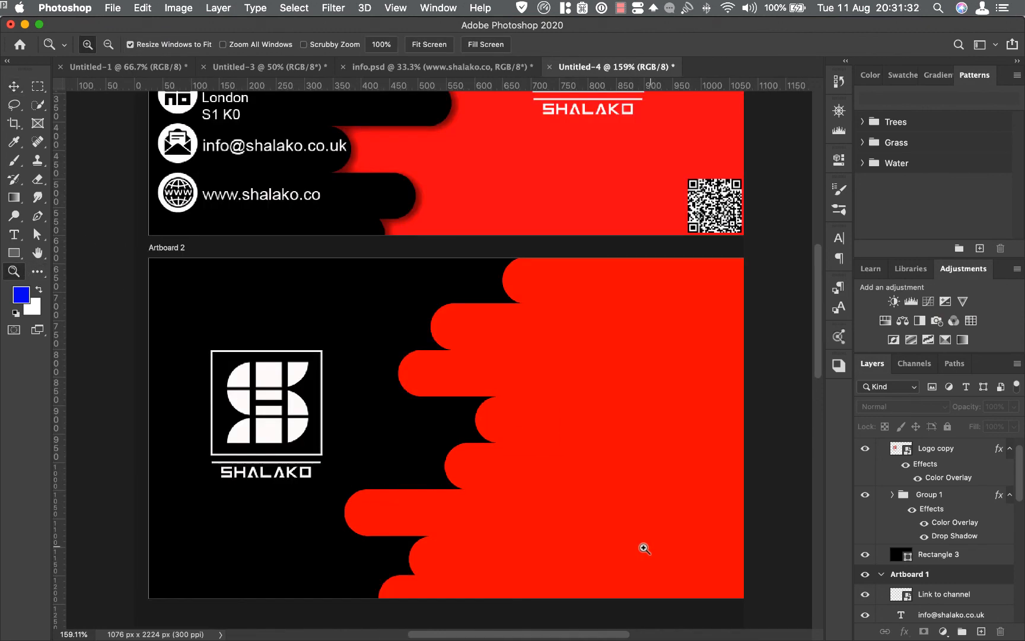
{"action": "left_click", "coordinate": [14, 86]}
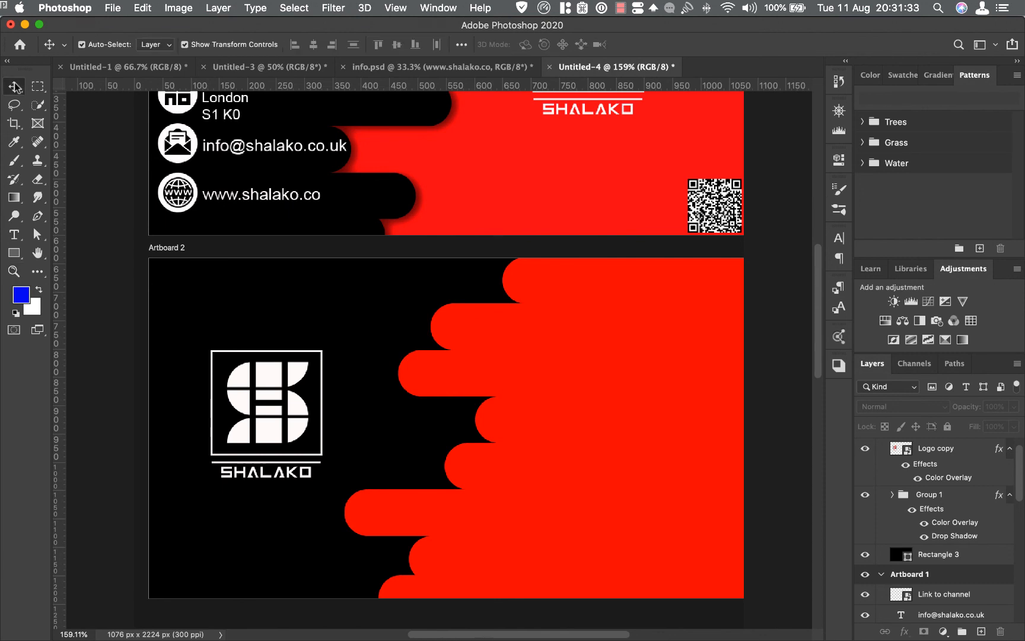
{"action": "left_click", "coordinate": [200, 191]}
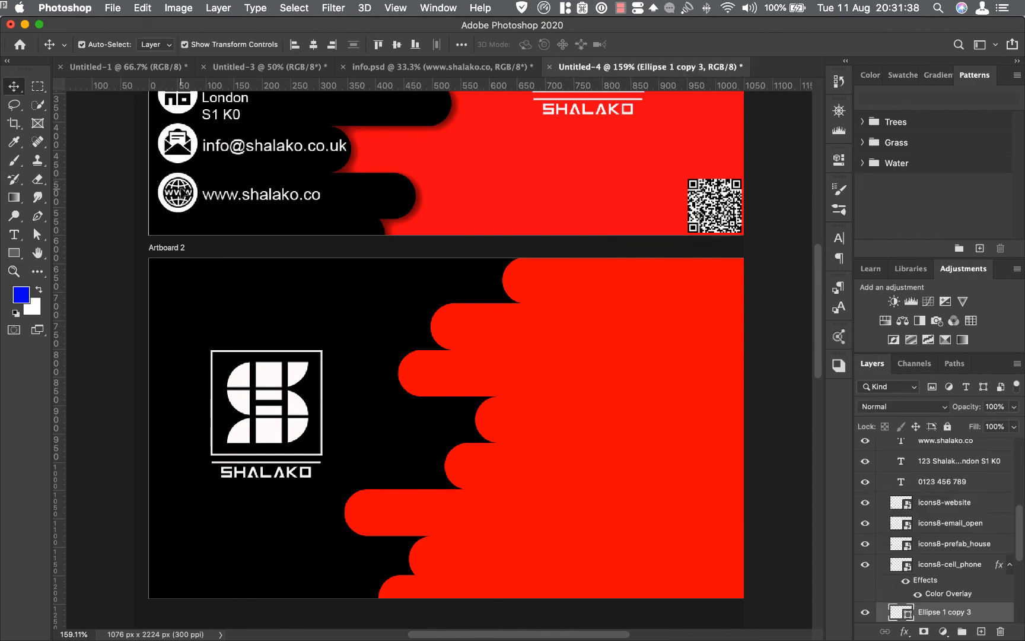
{"action": "left_click", "coordinate": [182, 194], "text": "shift"}
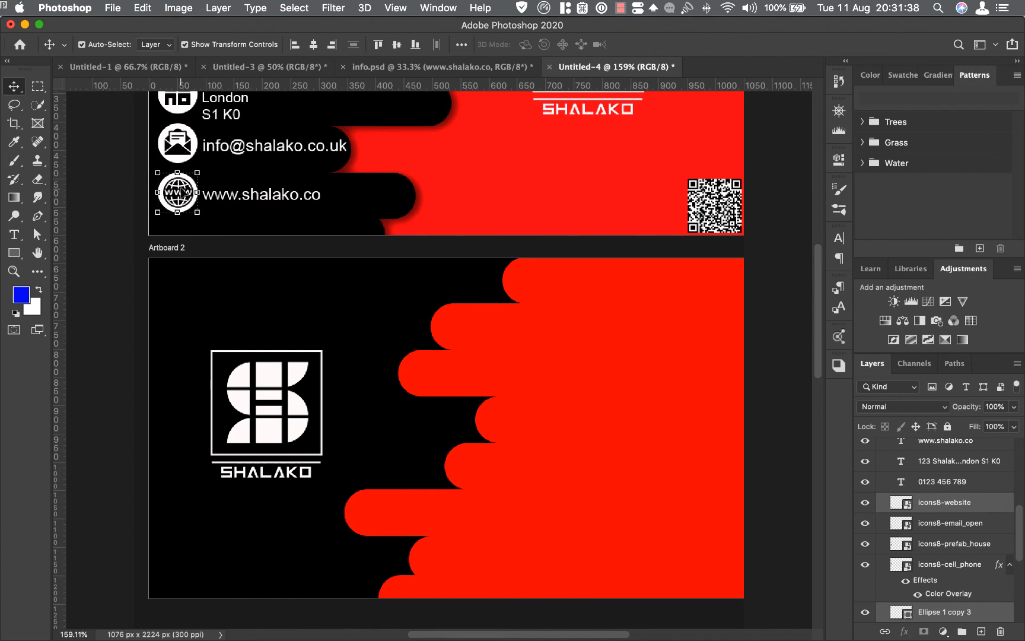
{"action": "left_click", "coordinate": [222, 199], "text": "shift"}
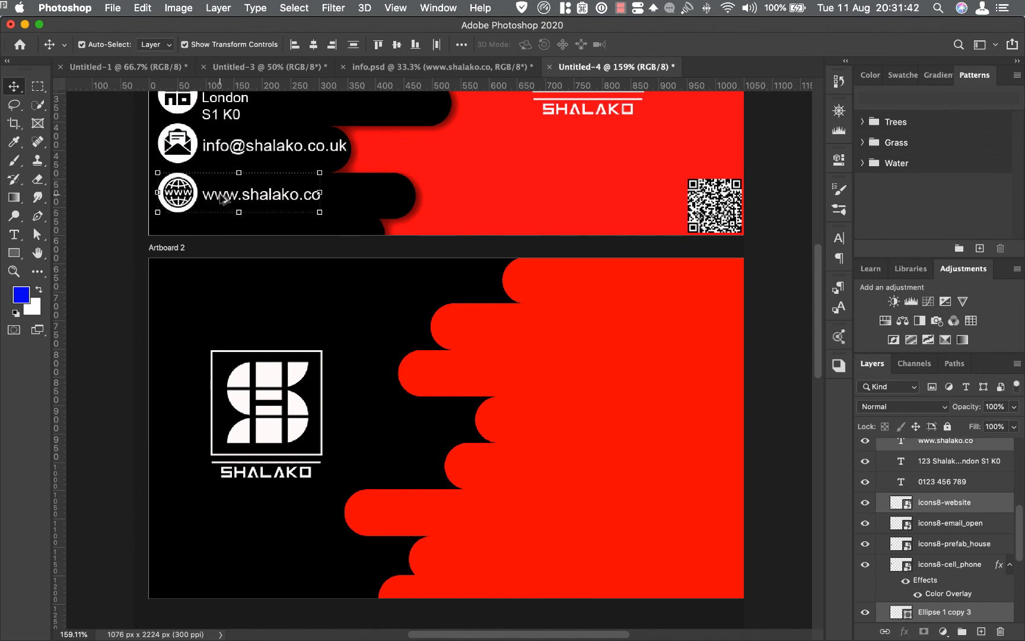
{"action": "left_click_drag", "start_coordinate": [222, 199], "coordinate": [624, 347]}
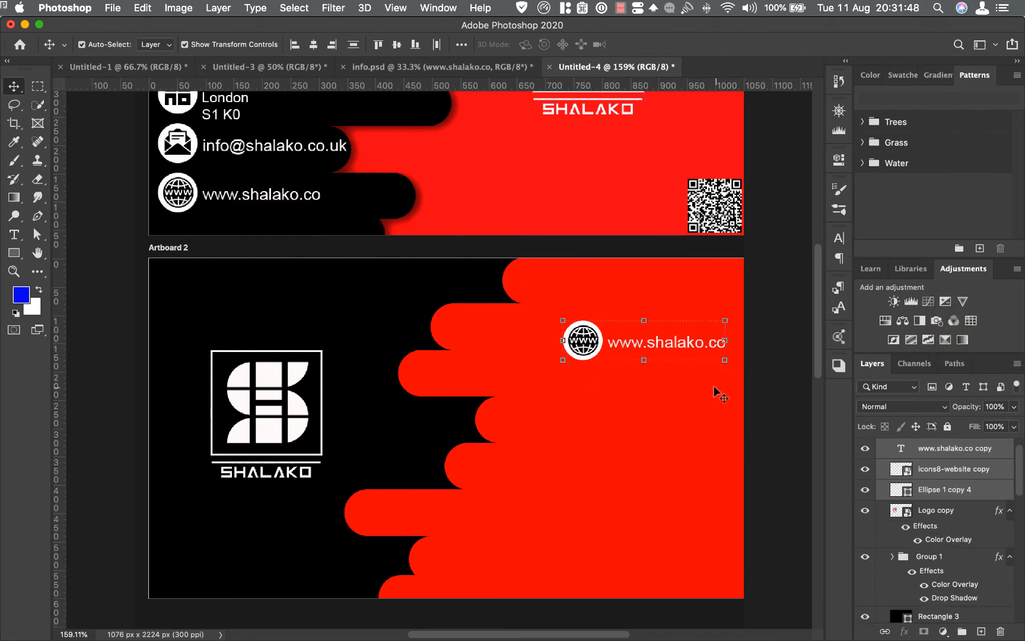
{"action": "left_click", "coordinate": [587, 366]}
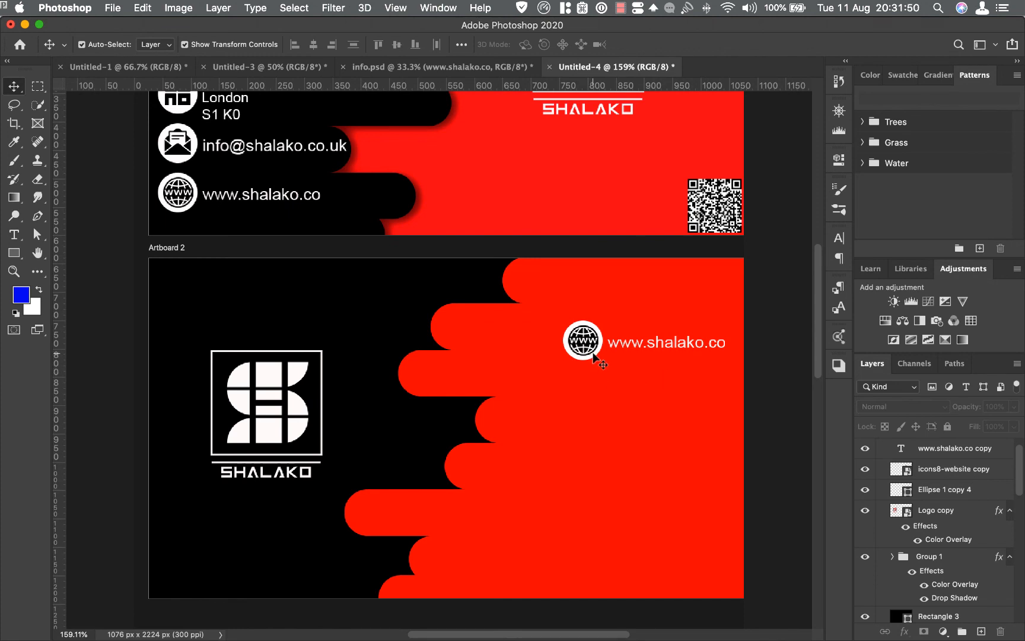
Merge the copied globe icon and its white circle on Artboard 2 into a single layer
{"action": "left_click", "coordinate": [593, 355]}
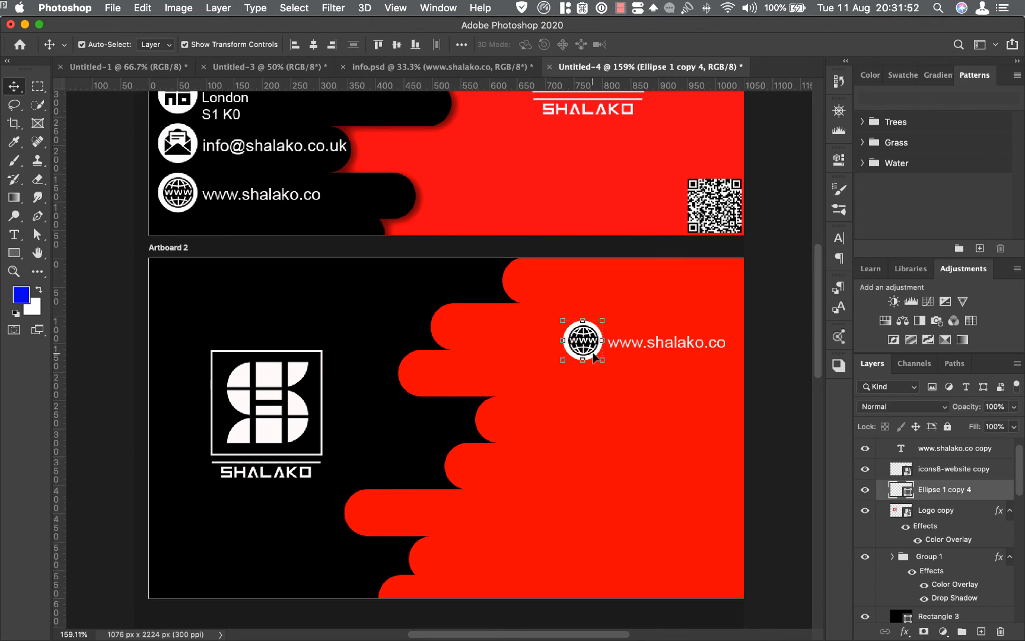
{"action": "left_click", "coordinate": [583, 356], "text": "shift"}
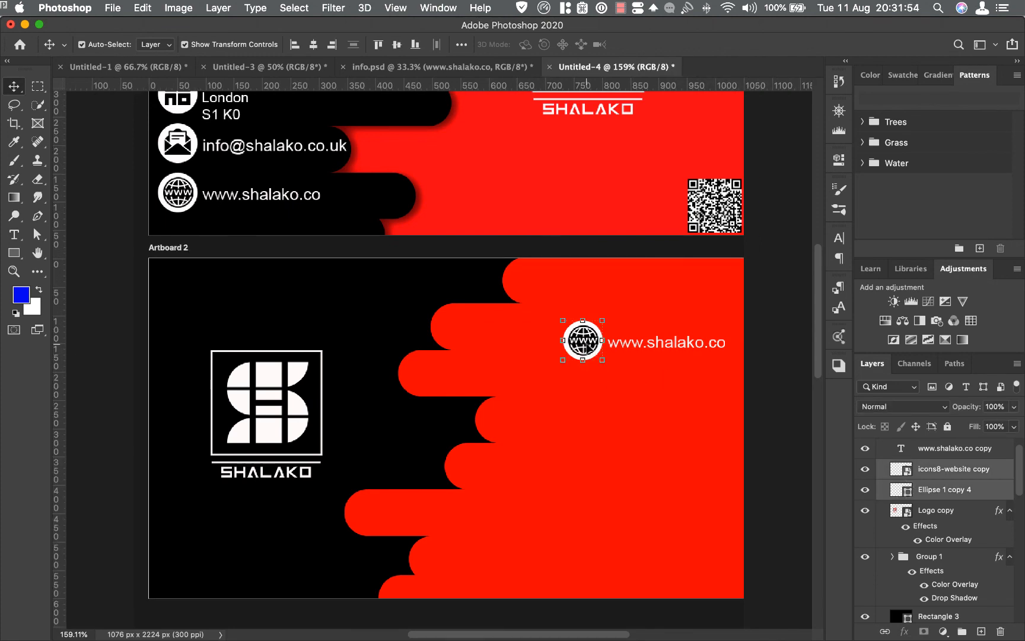
{"action": "right_click", "coordinate": [1002, 495]}
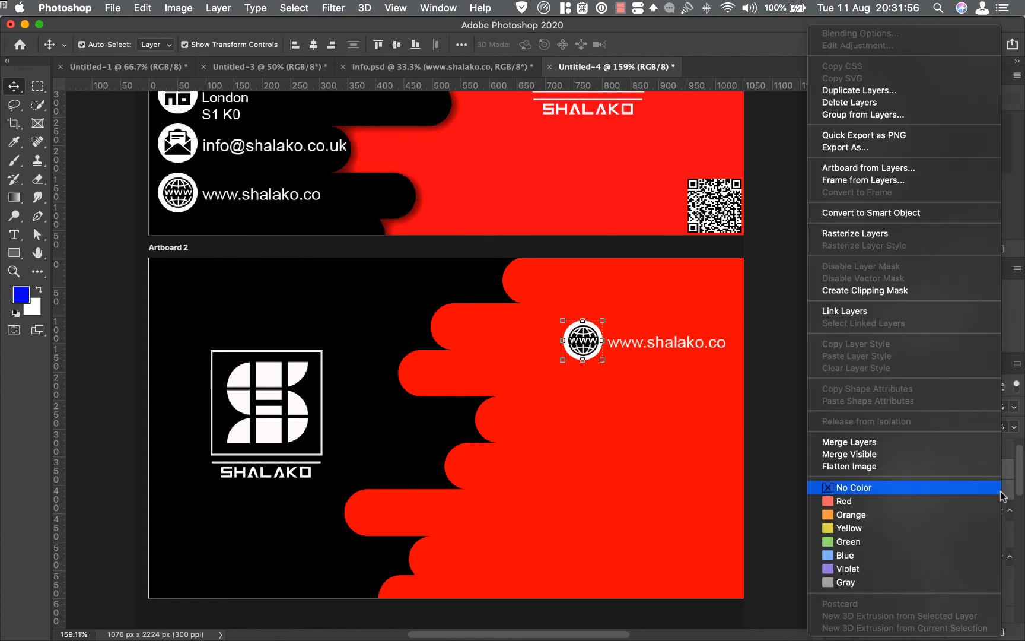
{"action": "left_click", "coordinate": [849, 441]}
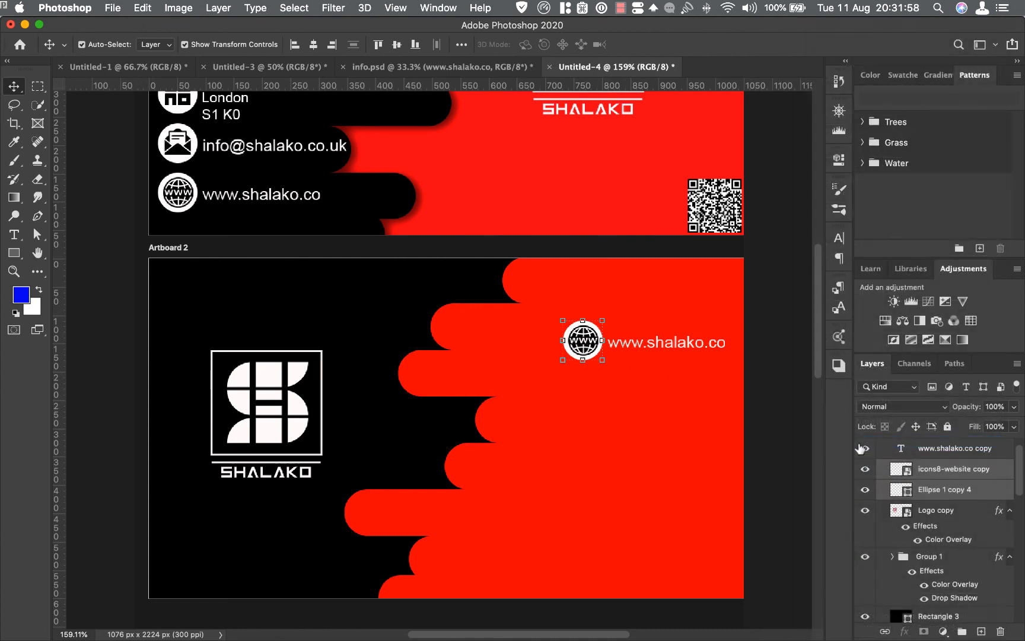
Move the copied web address lower on the red area, then scale the merged globe icon to about 145% and place it above the text
{"action": "left_click", "coordinate": [637, 348]}
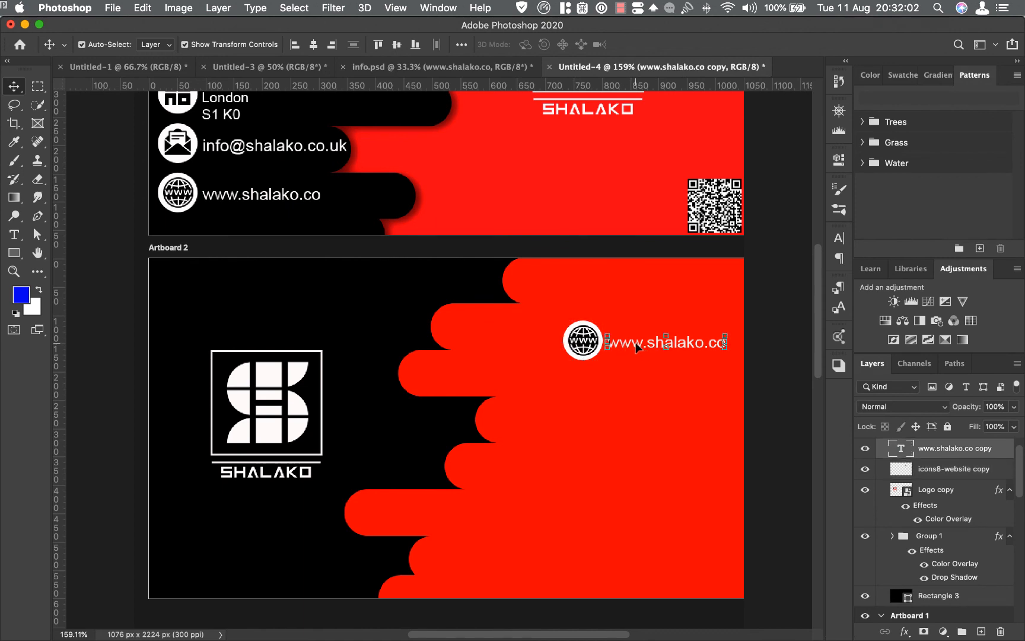
{"action": "left_click_drag", "start_coordinate": [637, 349], "coordinate": [561, 528]}
{"action": "left_click", "coordinate": [585, 337]}
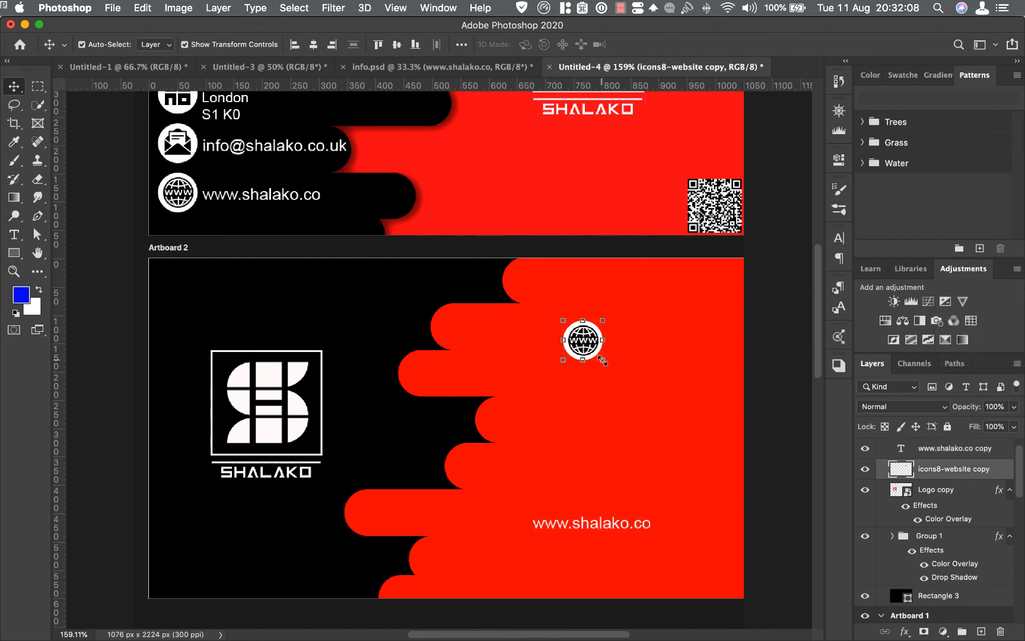
{"action": "left_click_drag", "start_coordinate": [602, 360], "coordinate": [637, 394]}
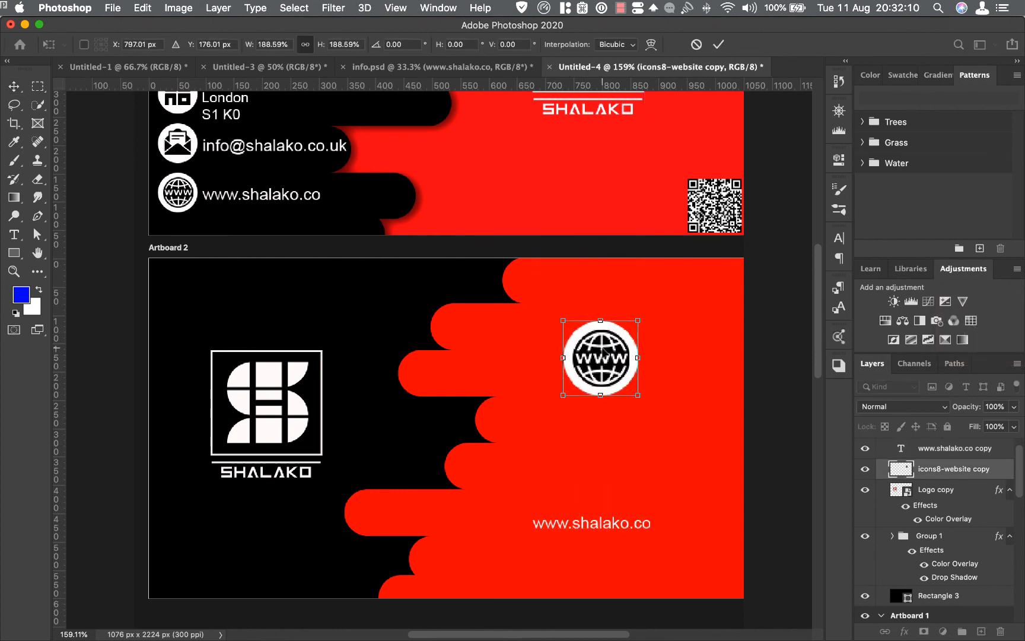
{"action": "left_click_drag", "start_coordinate": [602, 348], "coordinate": [613, 411]}
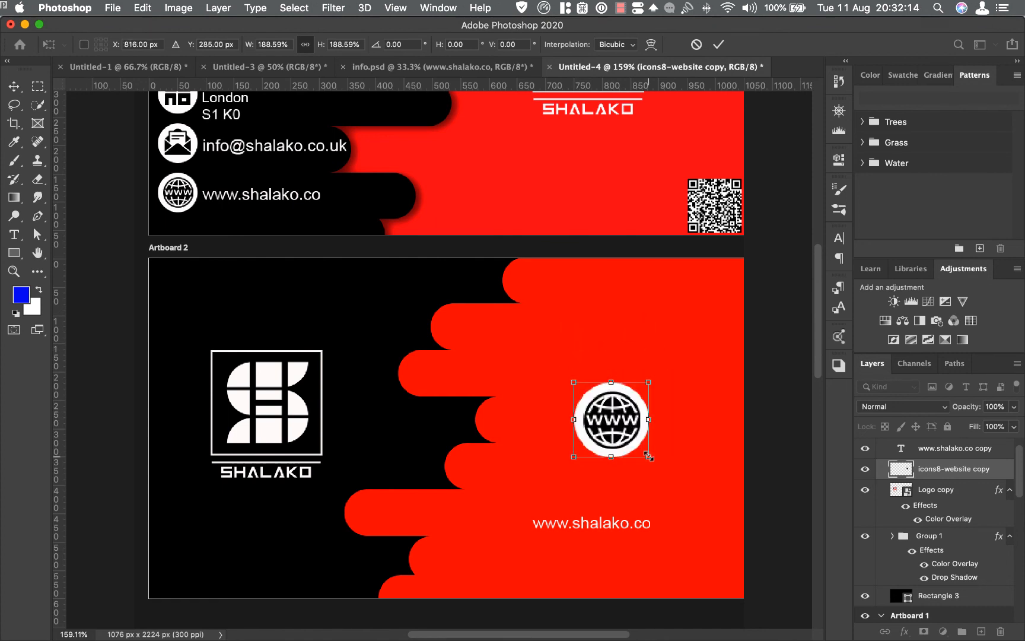
{"action": "left_click_drag", "start_coordinate": [648, 457], "coordinate": [611, 446]}
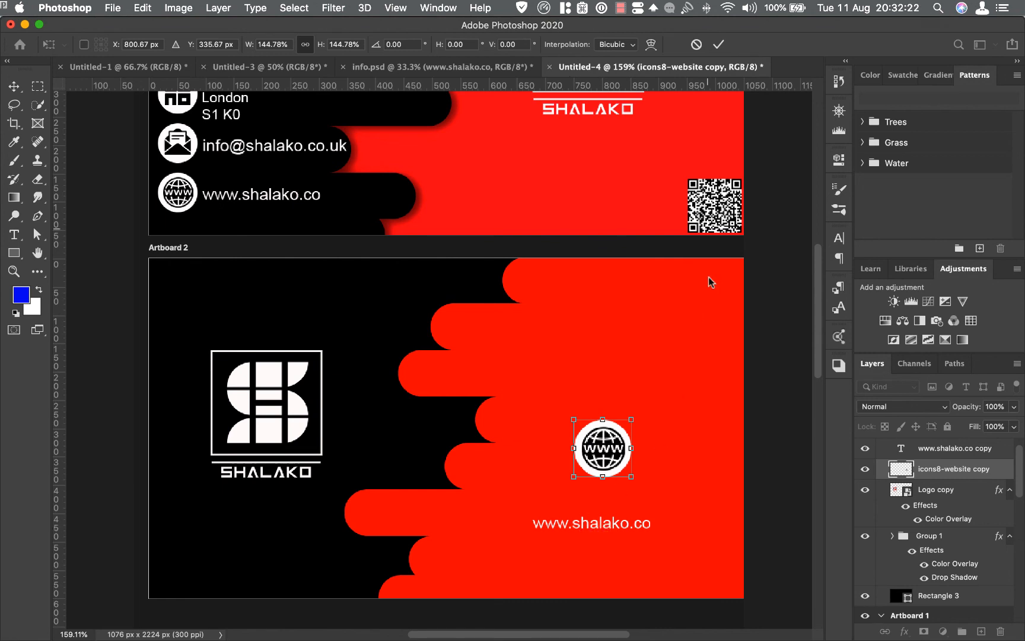
{"action": "left_click", "coordinate": [718, 44]}
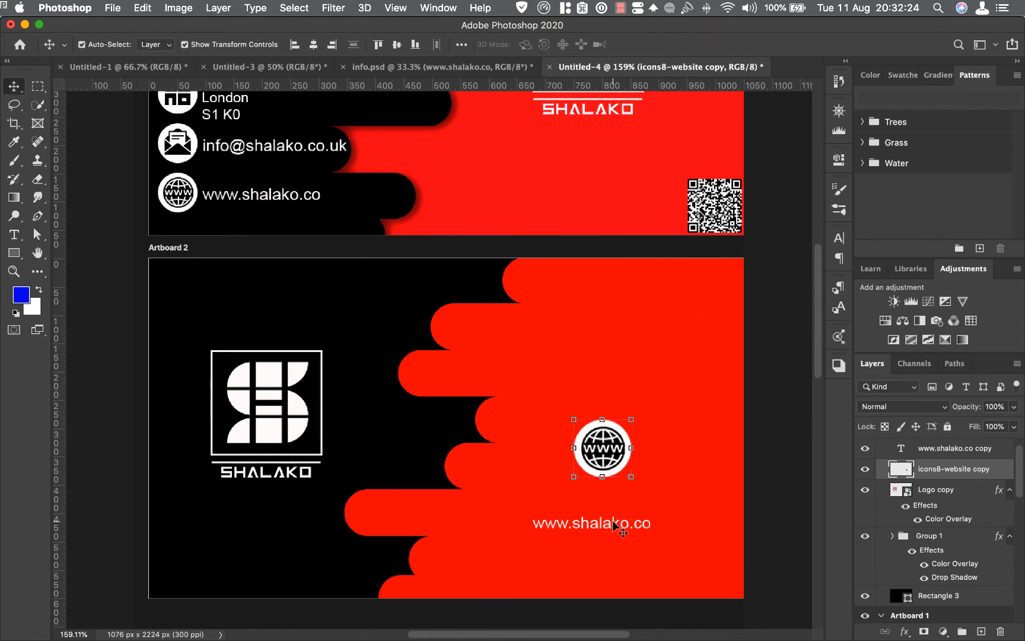
{"action": "left_click_drag", "start_coordinate": [612, 526], "coordinate": [614, 509]}
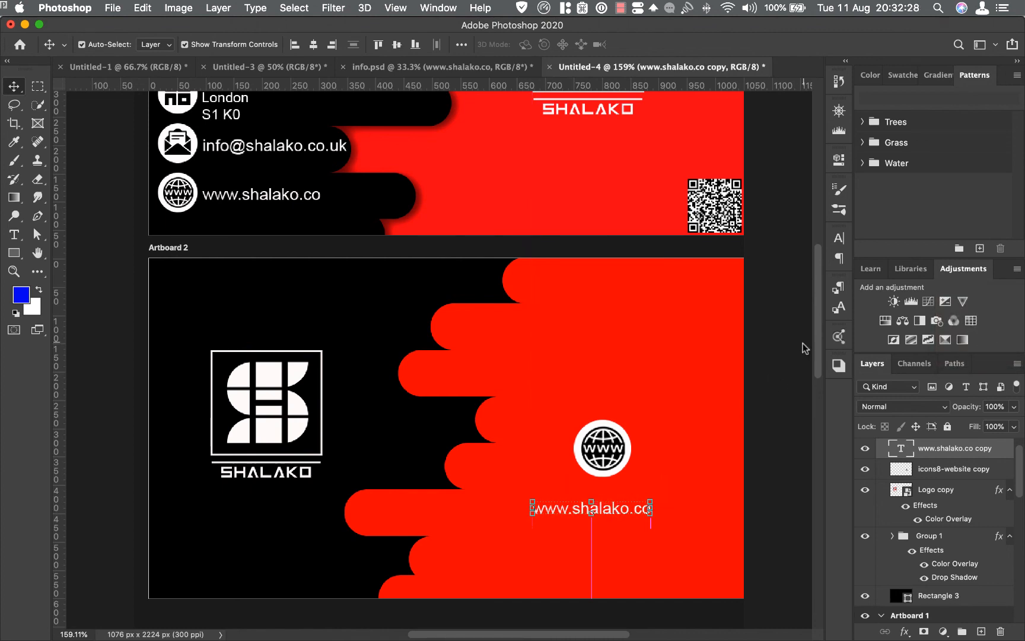
{"action": "left_click", "coordinate": [839, 238]}
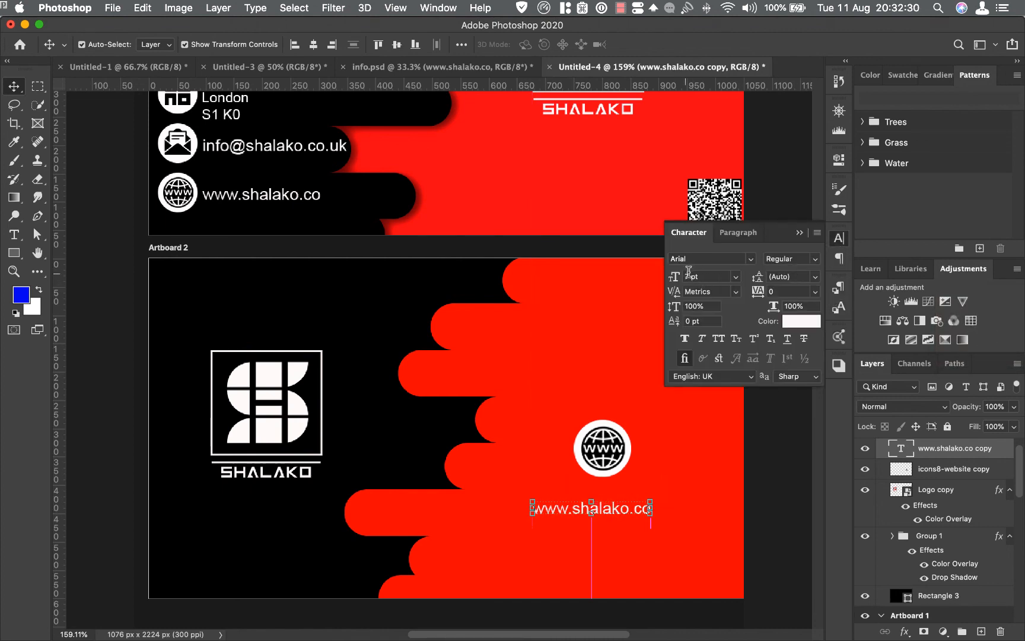
{"action": "left_click_drag", "start_coordinate": [676, 277], "coordinate": [680, 278]}
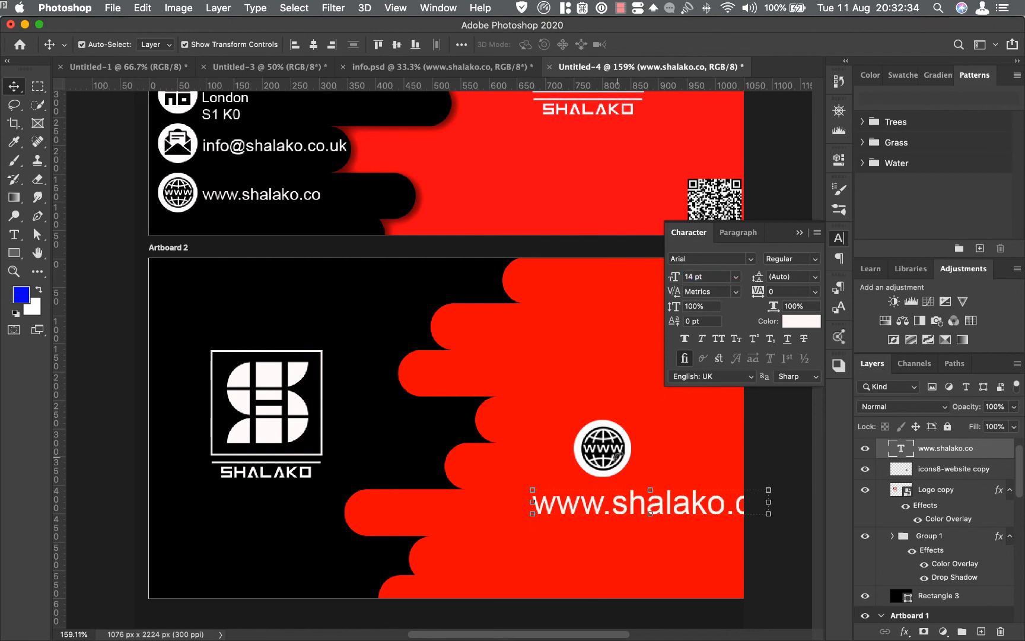
{"action": "left_click_drag", "start_coordinate": [633, 514], "coordinate": [584, 520]}
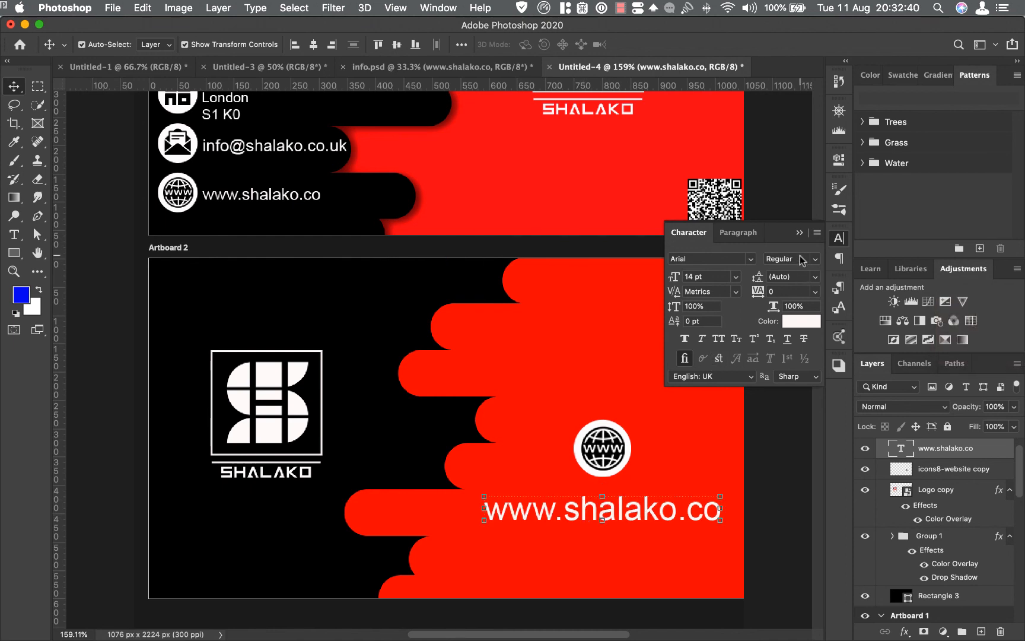
{"action": "left_click", "coordinate": [800, 232]}
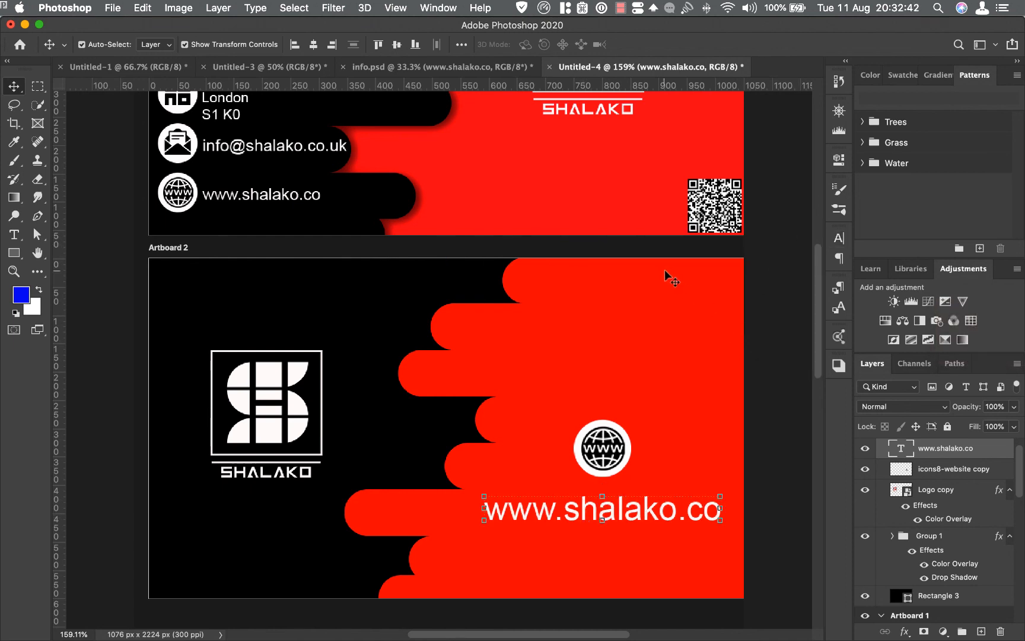
{"action": "left_click", "coordinate": [757, 419]}
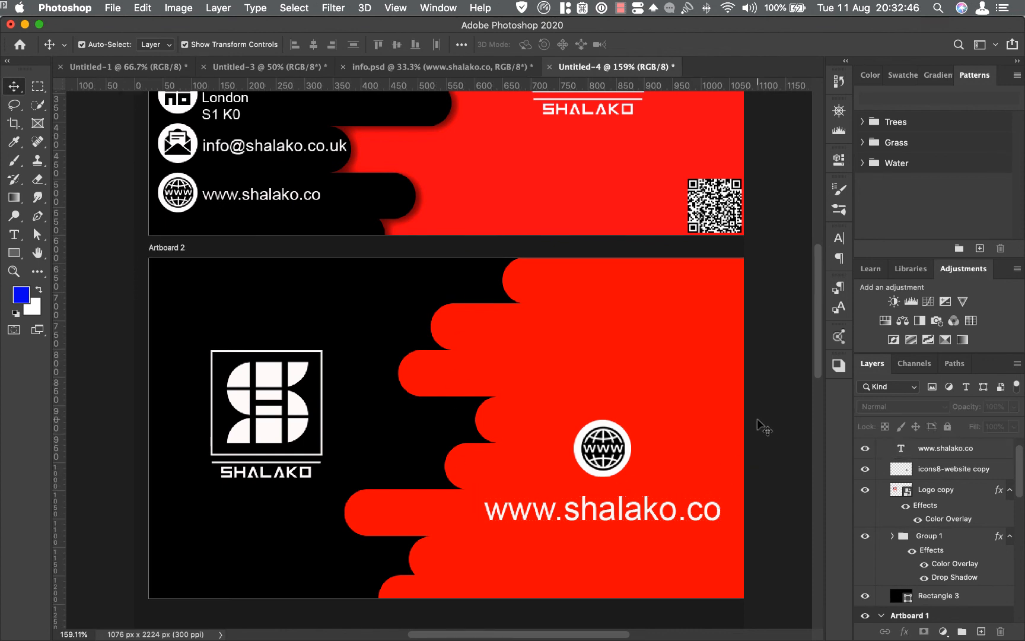
{"action": "key", "text": "super+1"}
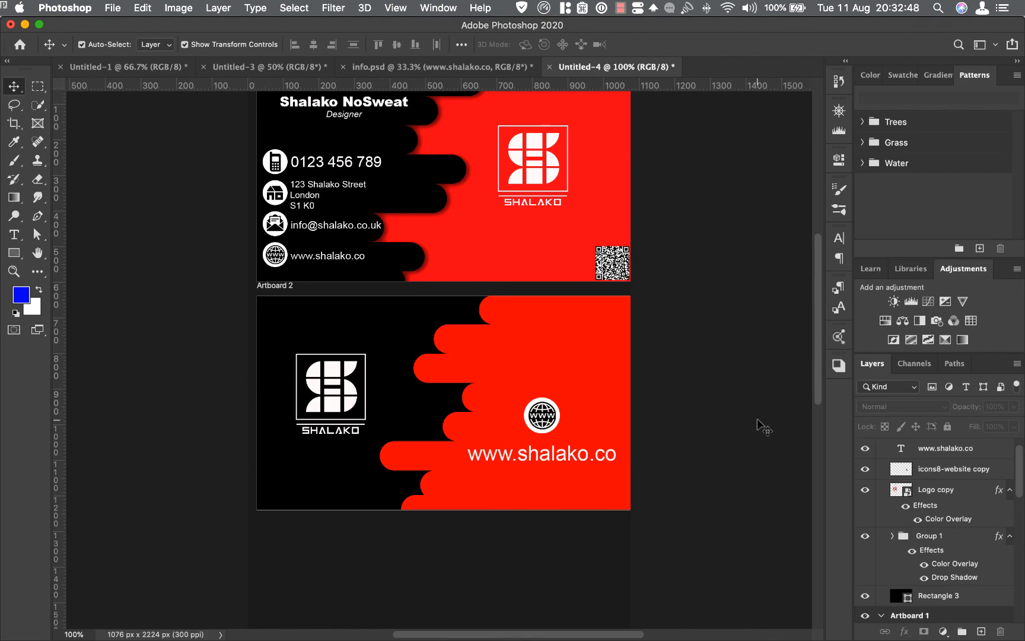
{"action": "scroll", "coordinate": [757, 415], "scroll_direction": "up", "scroll_amount": 5}
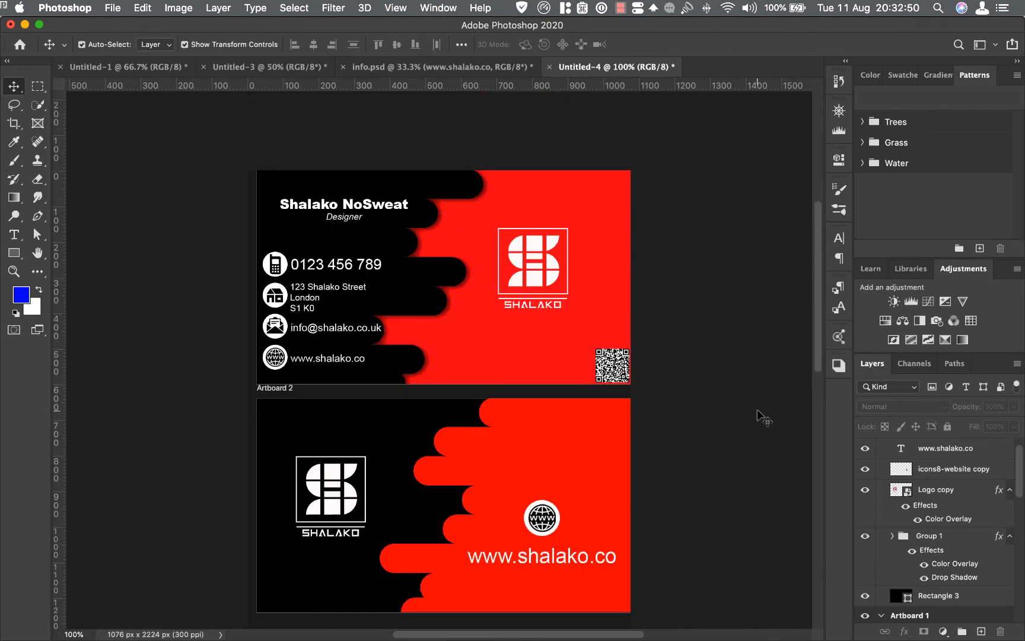
{"action": "scroll", "coordinate": [757, 409], "scroll_direction": "down", "scroll_amount": 1}
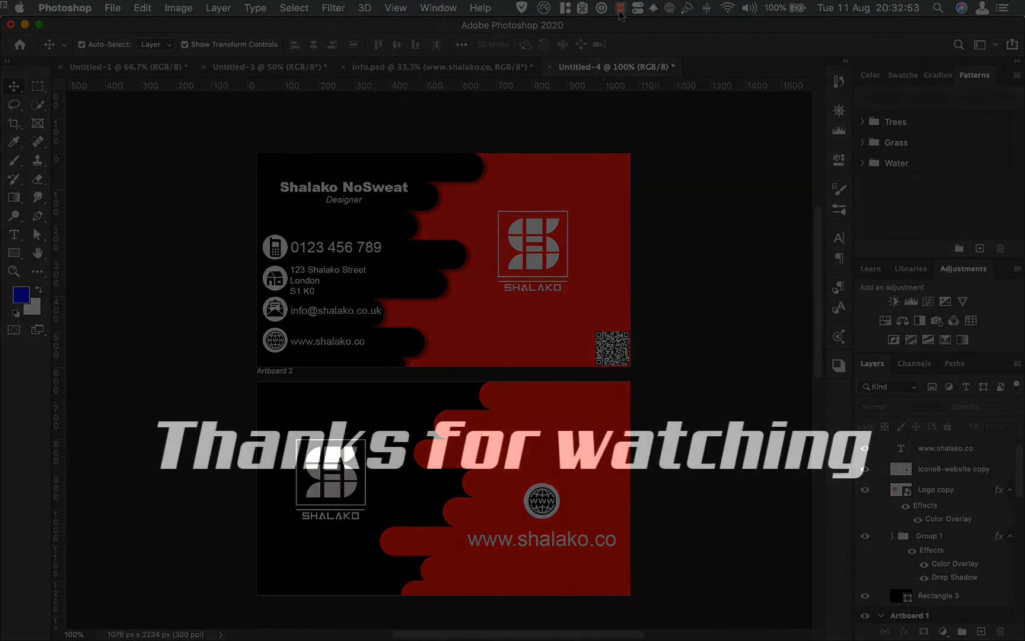
{"action": "left_click", "coordinate": [620, 9]}
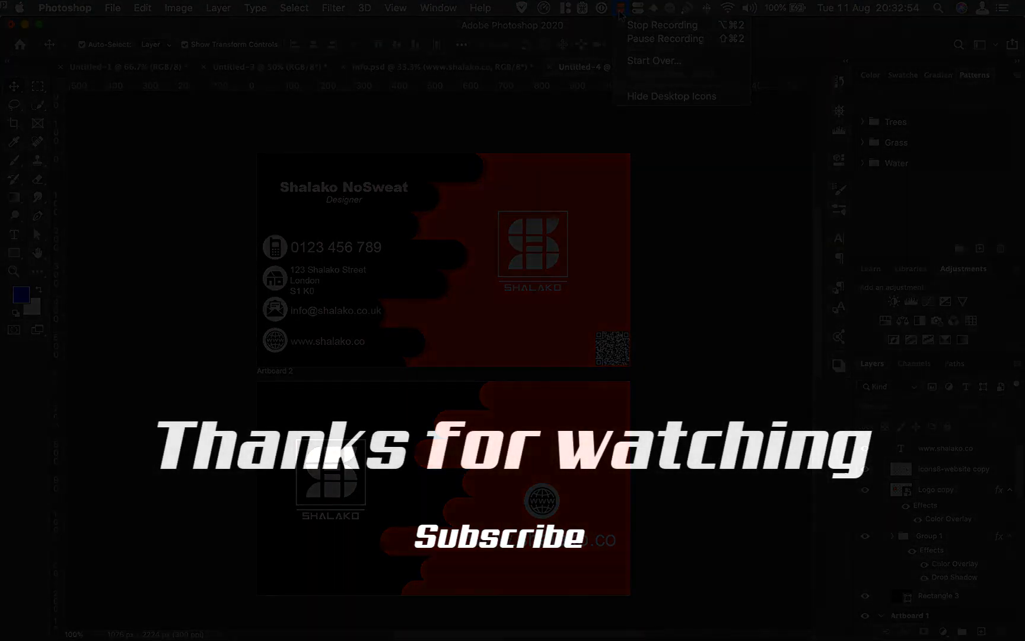